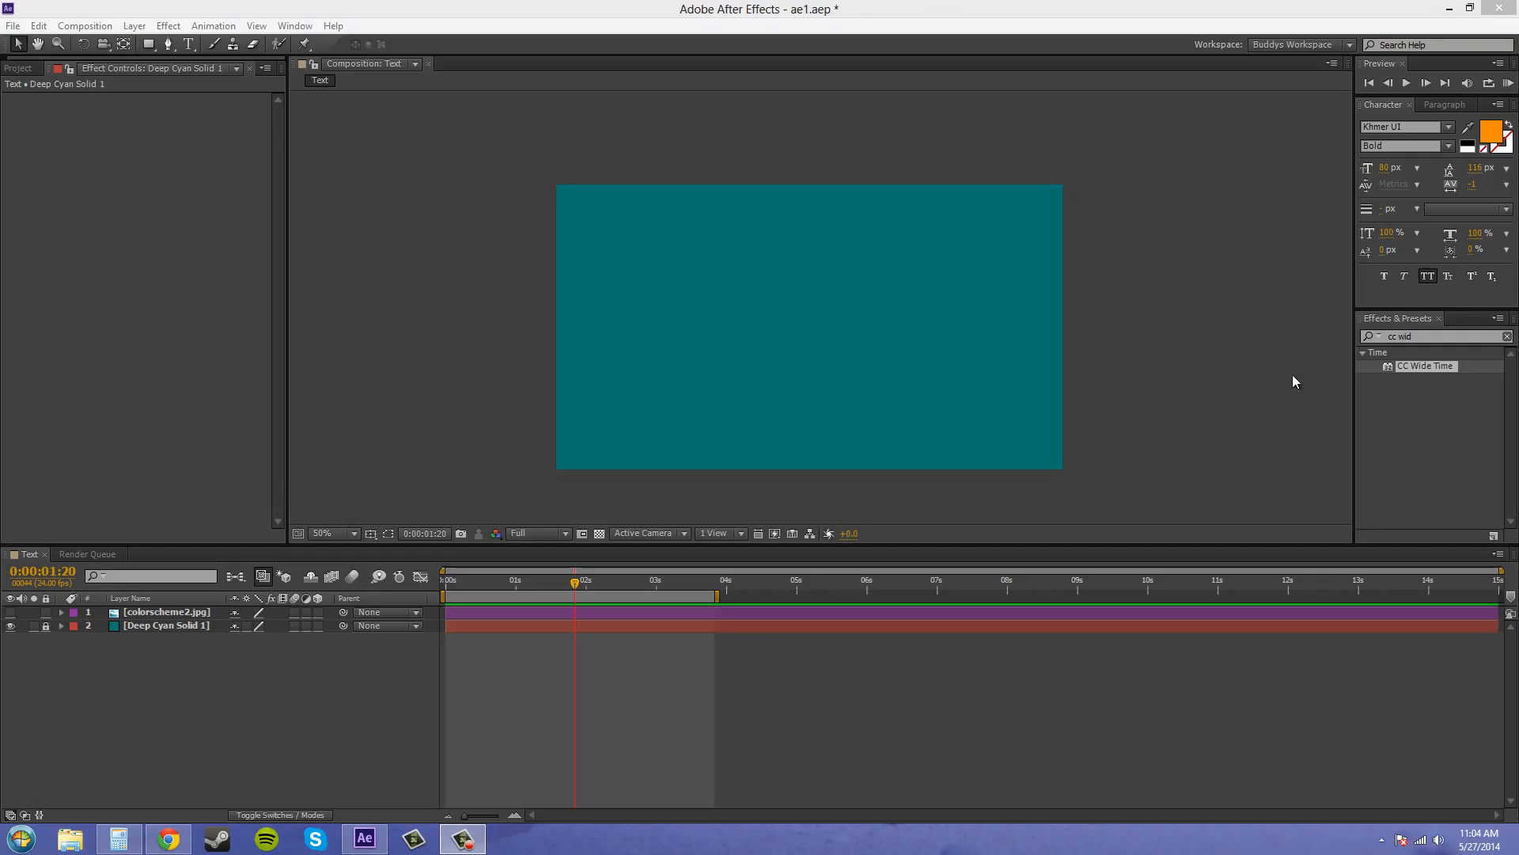
Step: Add YOULionAboutToJump.wmv as the top layer of the Text composition and align its start with 0 seconds
left_click(187, 245)
left_click(21, 68)
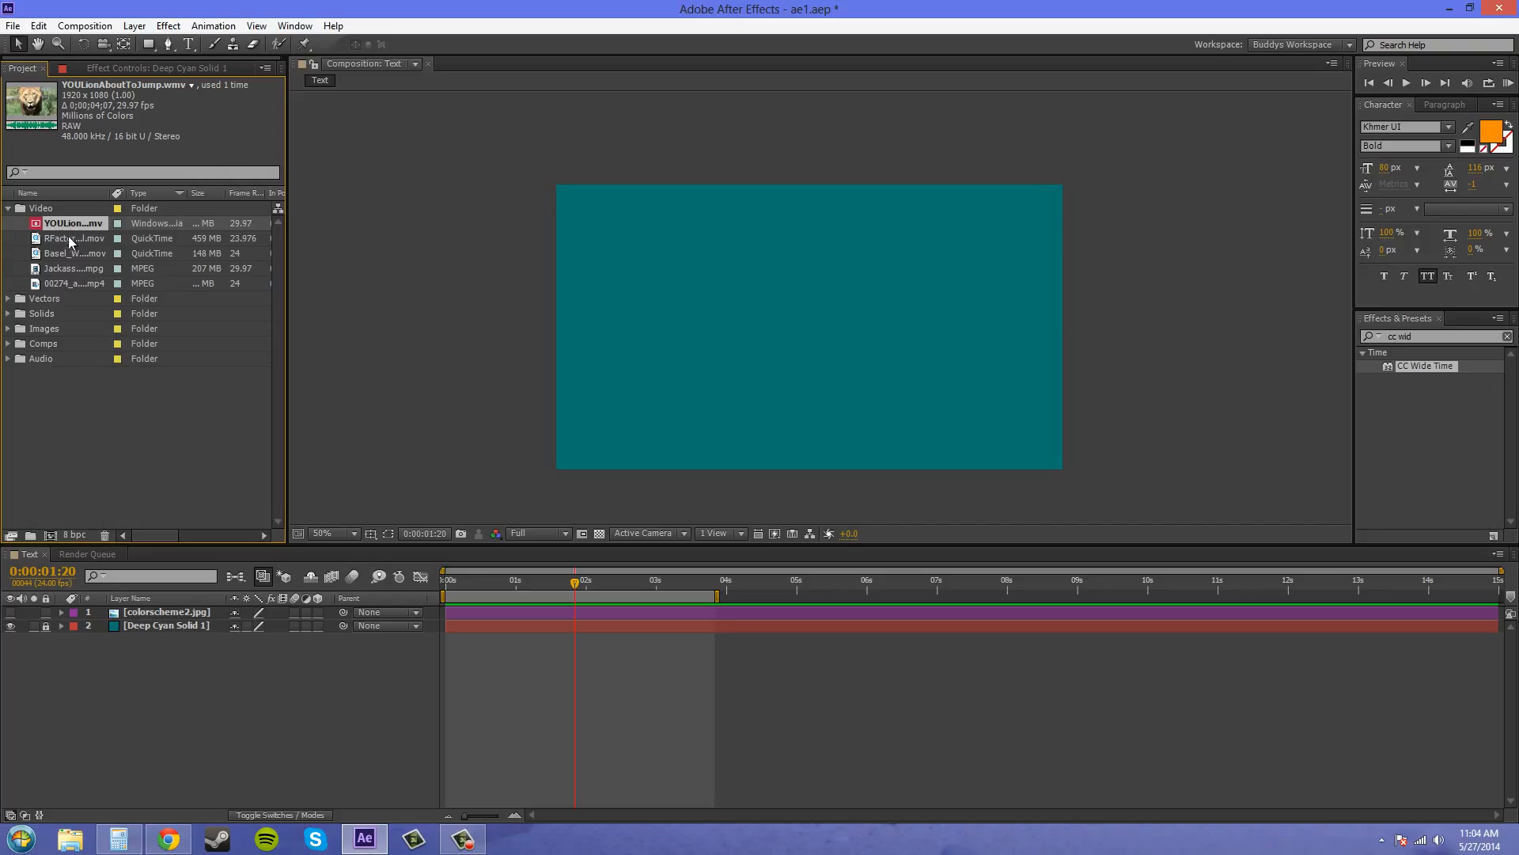
left_click_drag(71, 223, 131, 612)
left_click_drag(529, 614, 641, 627)
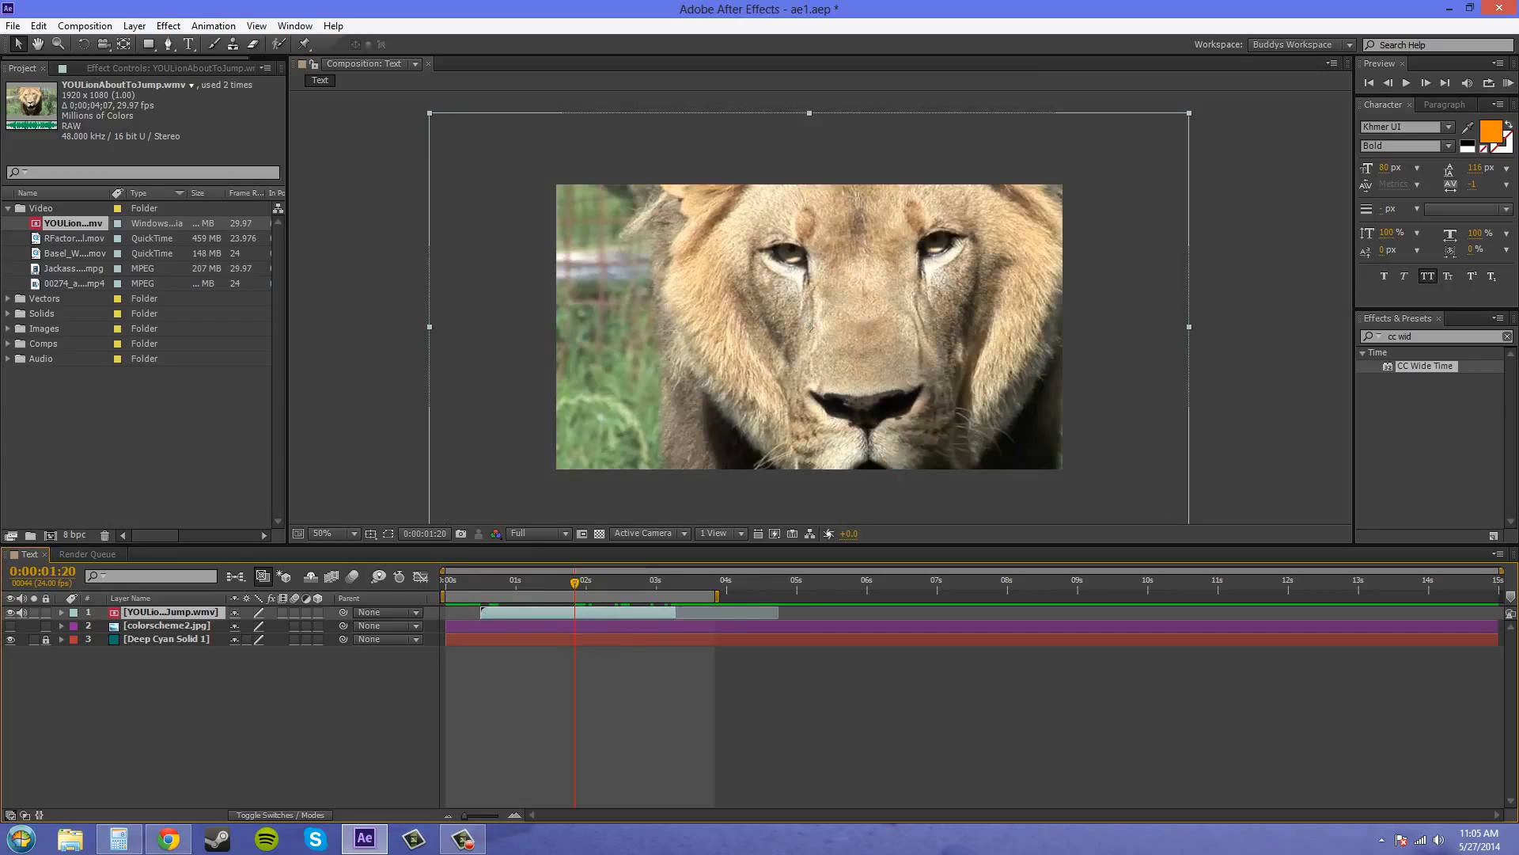
mouse_move(682, 615)
left_mouse_down()
mouse_move(647, 614)
mouse_move(681, 614)
left_mouse_up()
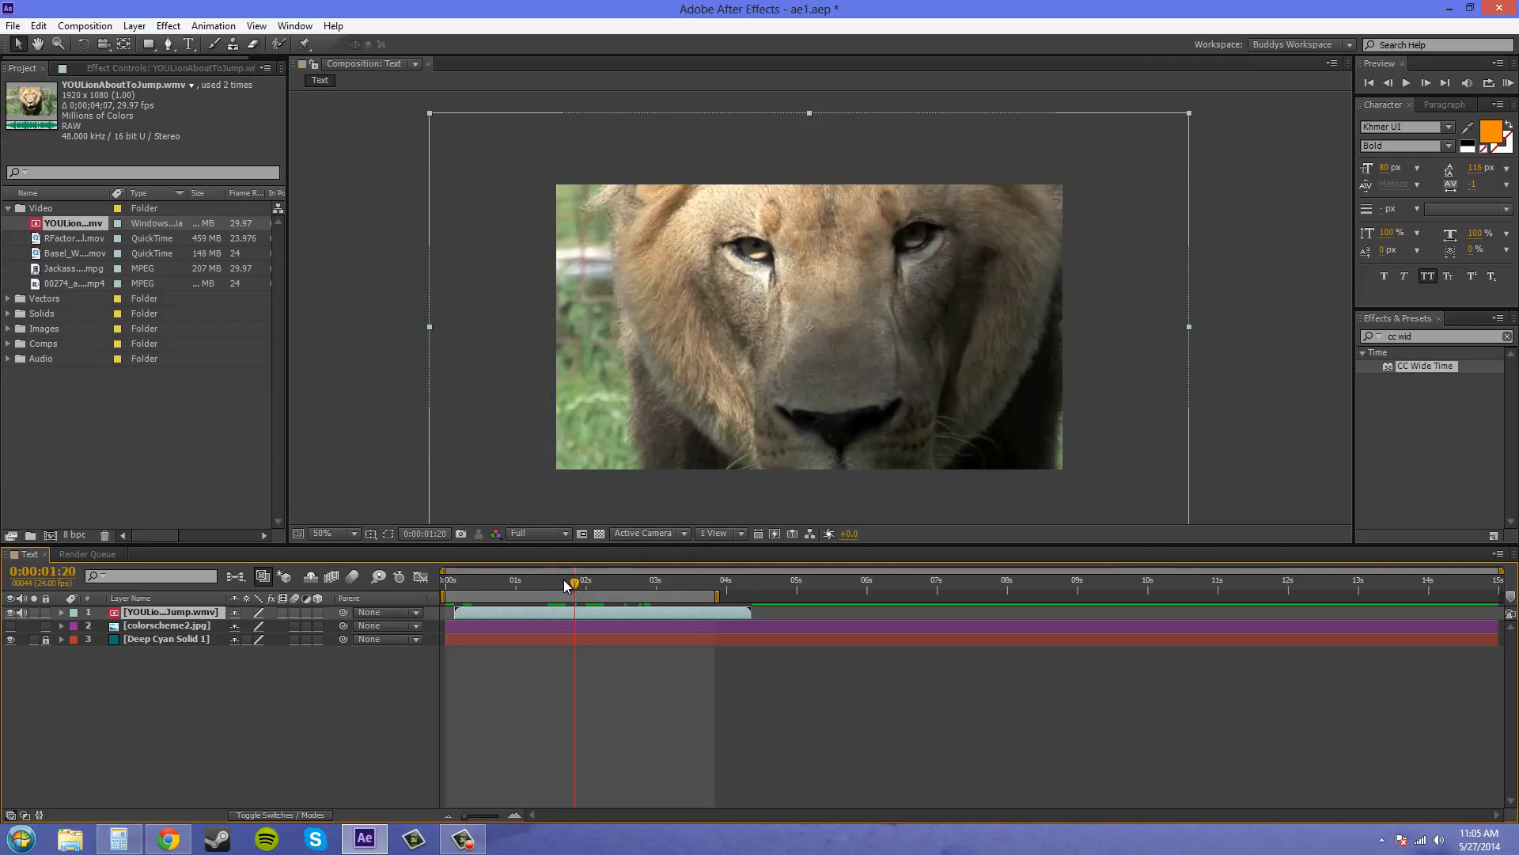
left_click(500, 582)
left_click_drag(490, 587, 467, 615)
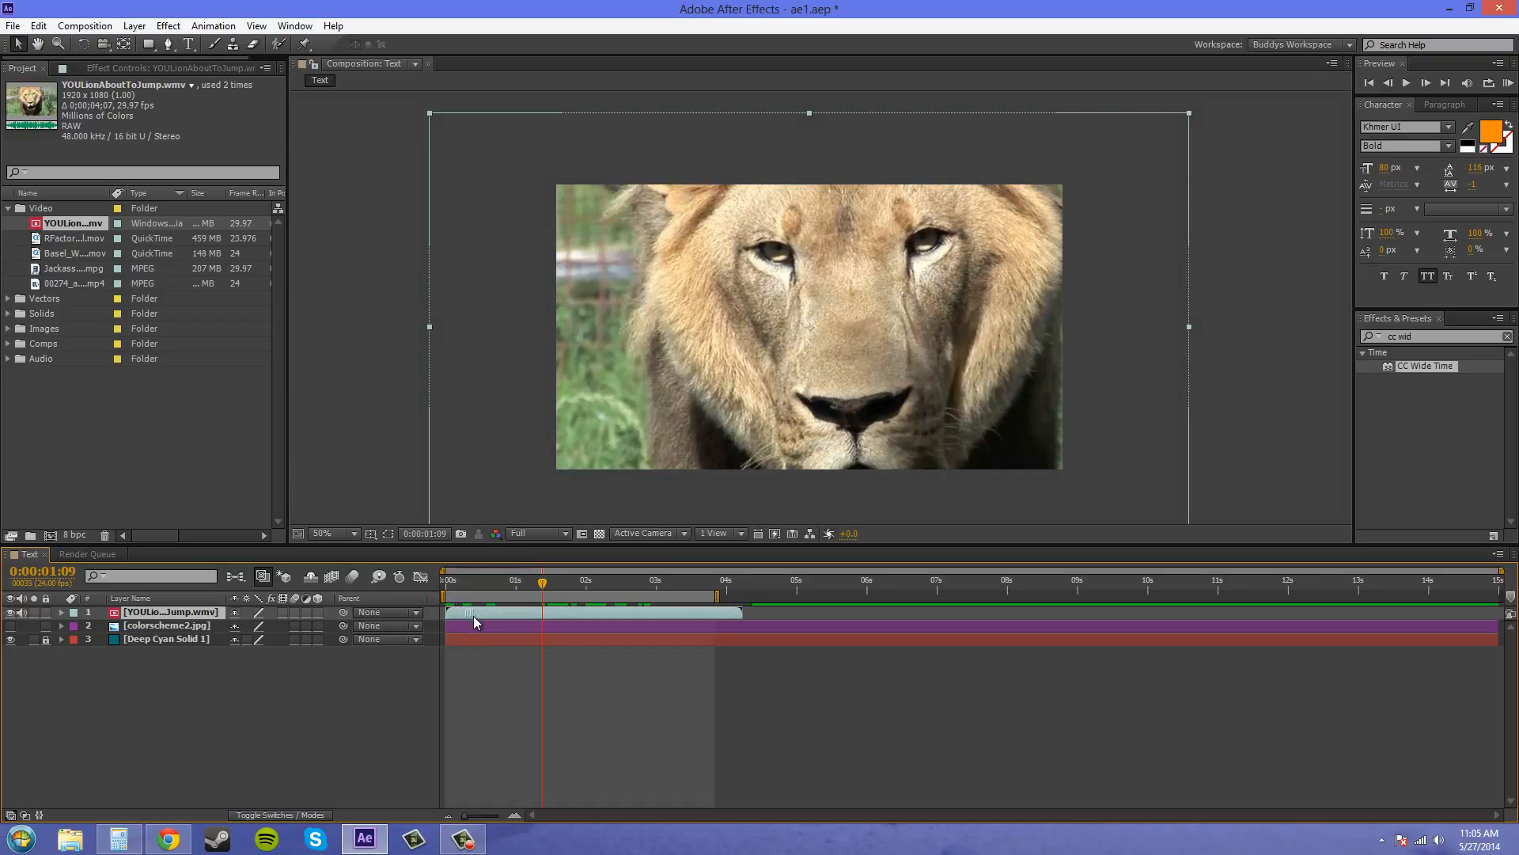
Step: Preview the lion clip, and enable motion blur for both the composition and the lion layer
left_click(1500, 84)
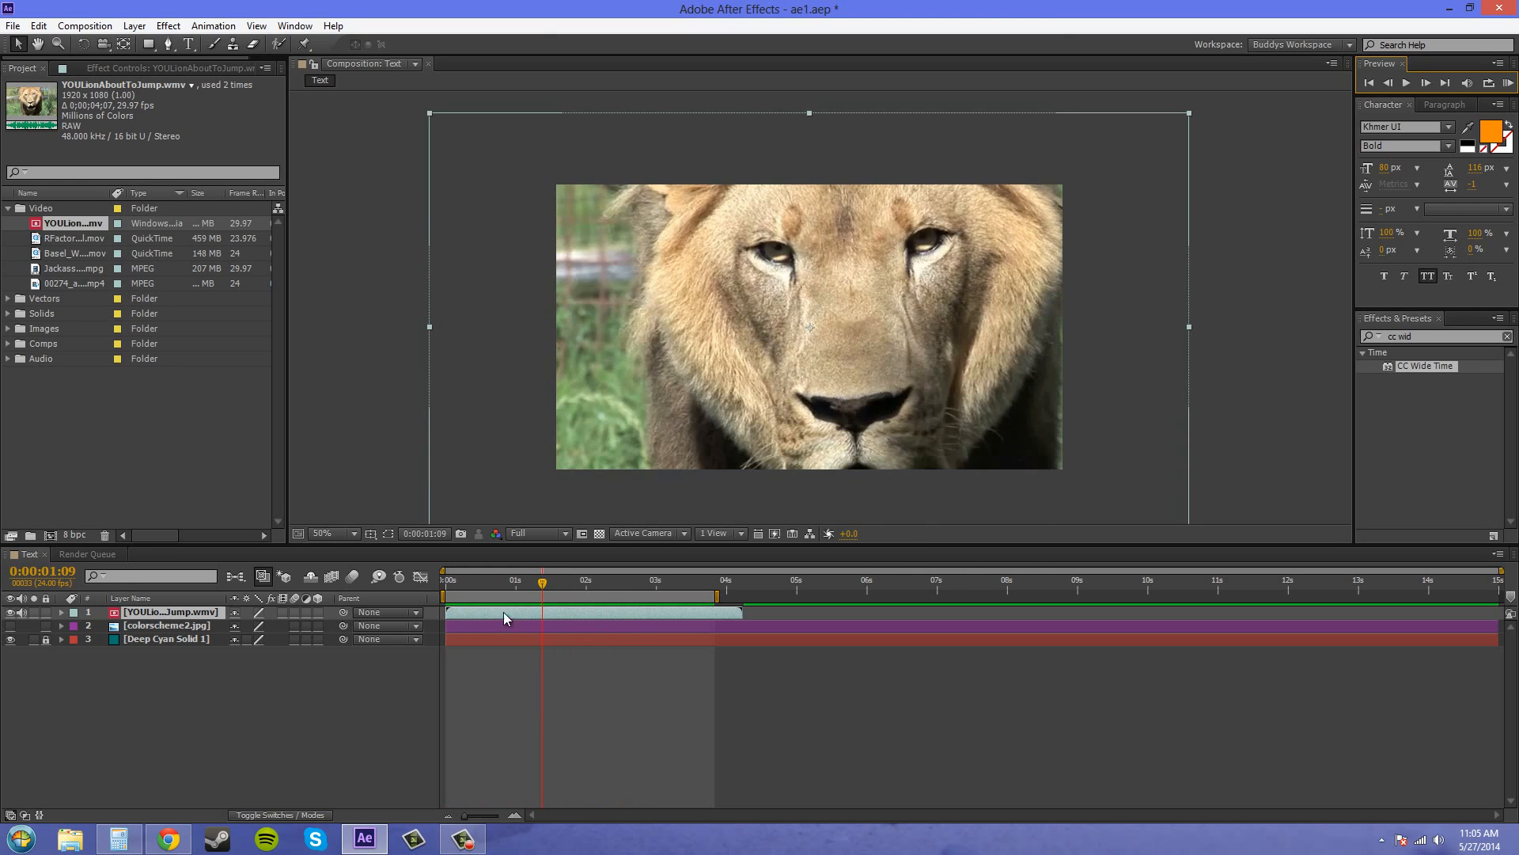
mouse_move(542, 587)
left_mouse_down()
mouse_move(501, 590)
mouse_move(515, 592)
left_mouse_up()
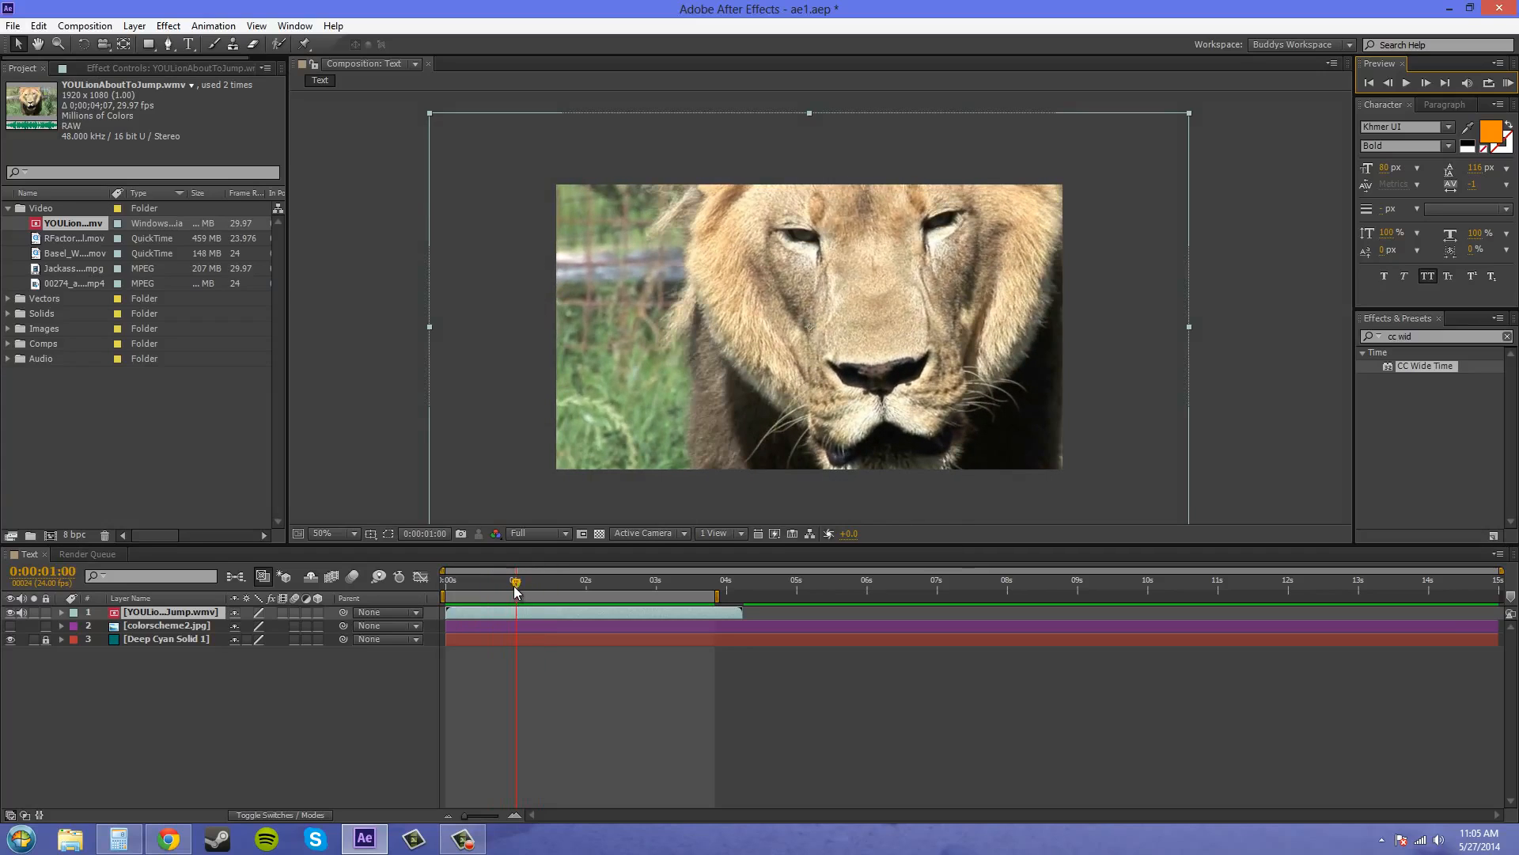
left_click(351, 580)
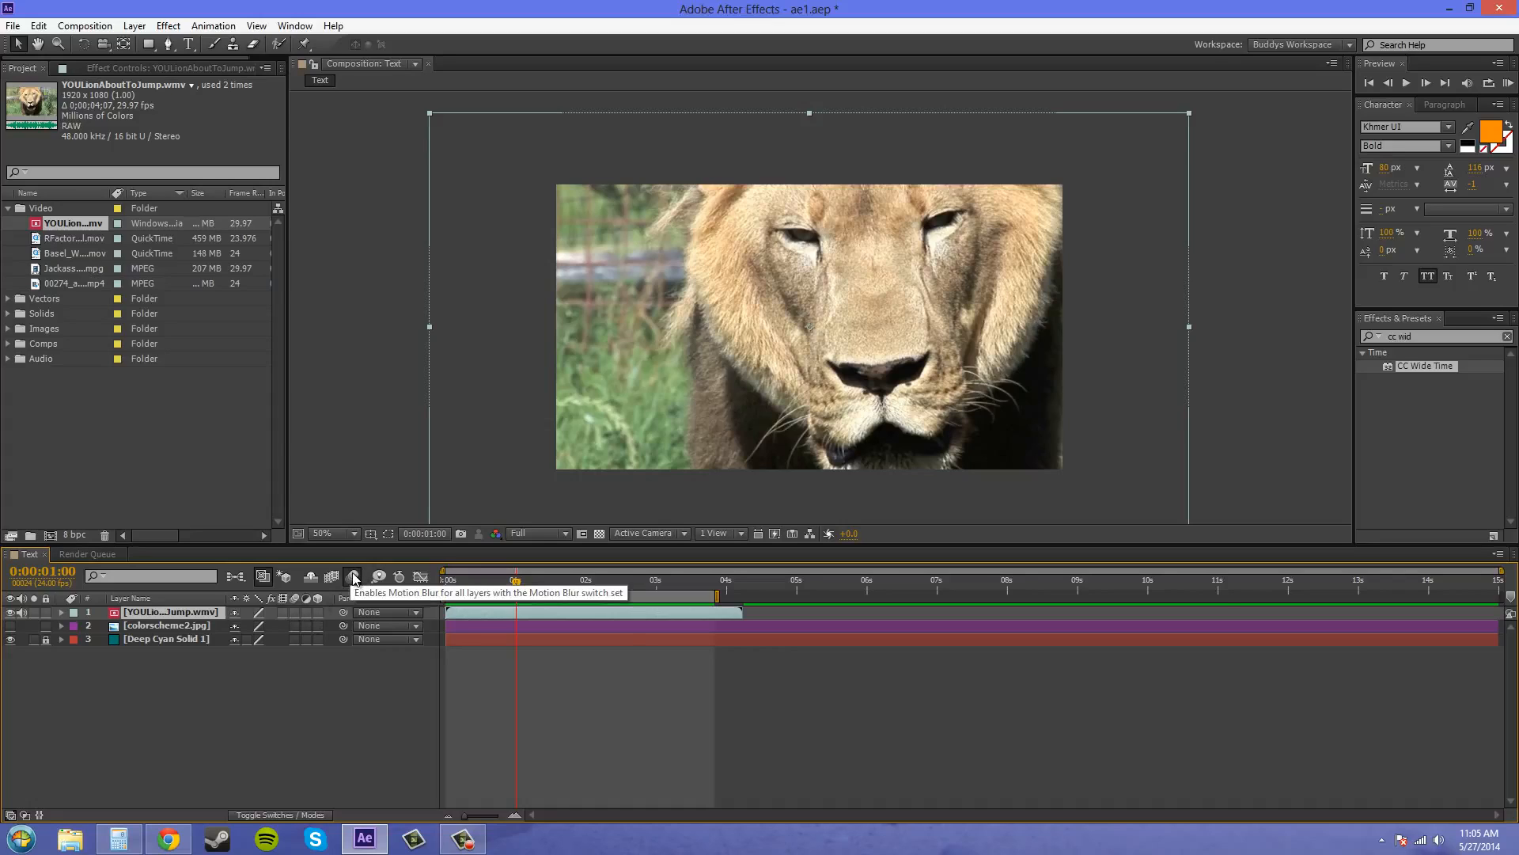
left_click(295, 612)
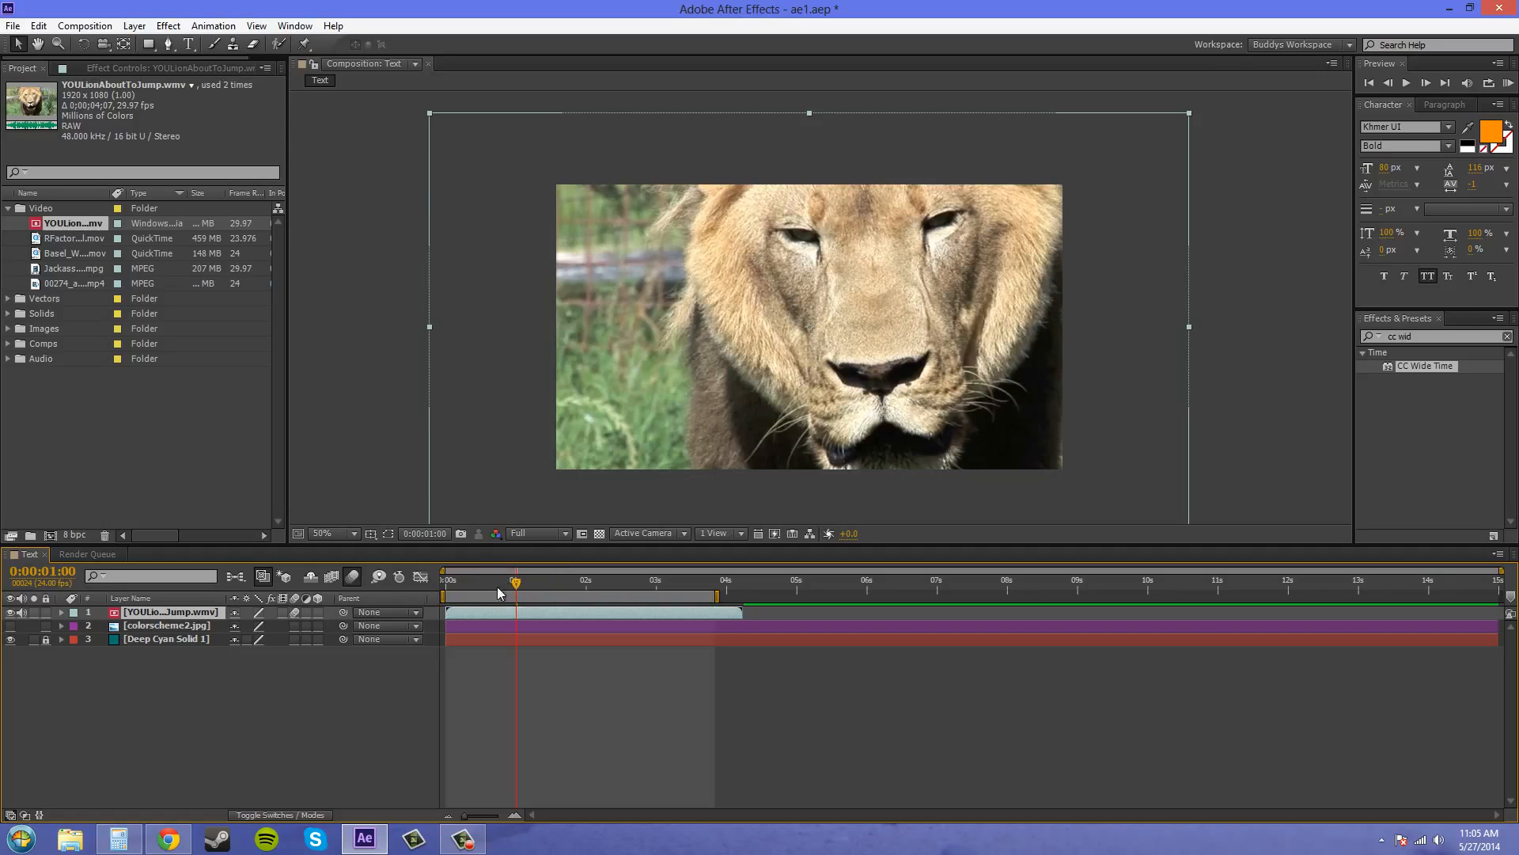
Step: Scrub through the lion clip and run a RAM preview to examine its movement with motion blur enabled
left_click(469, 590)
left_click_drag(467, 592, 554, 590)
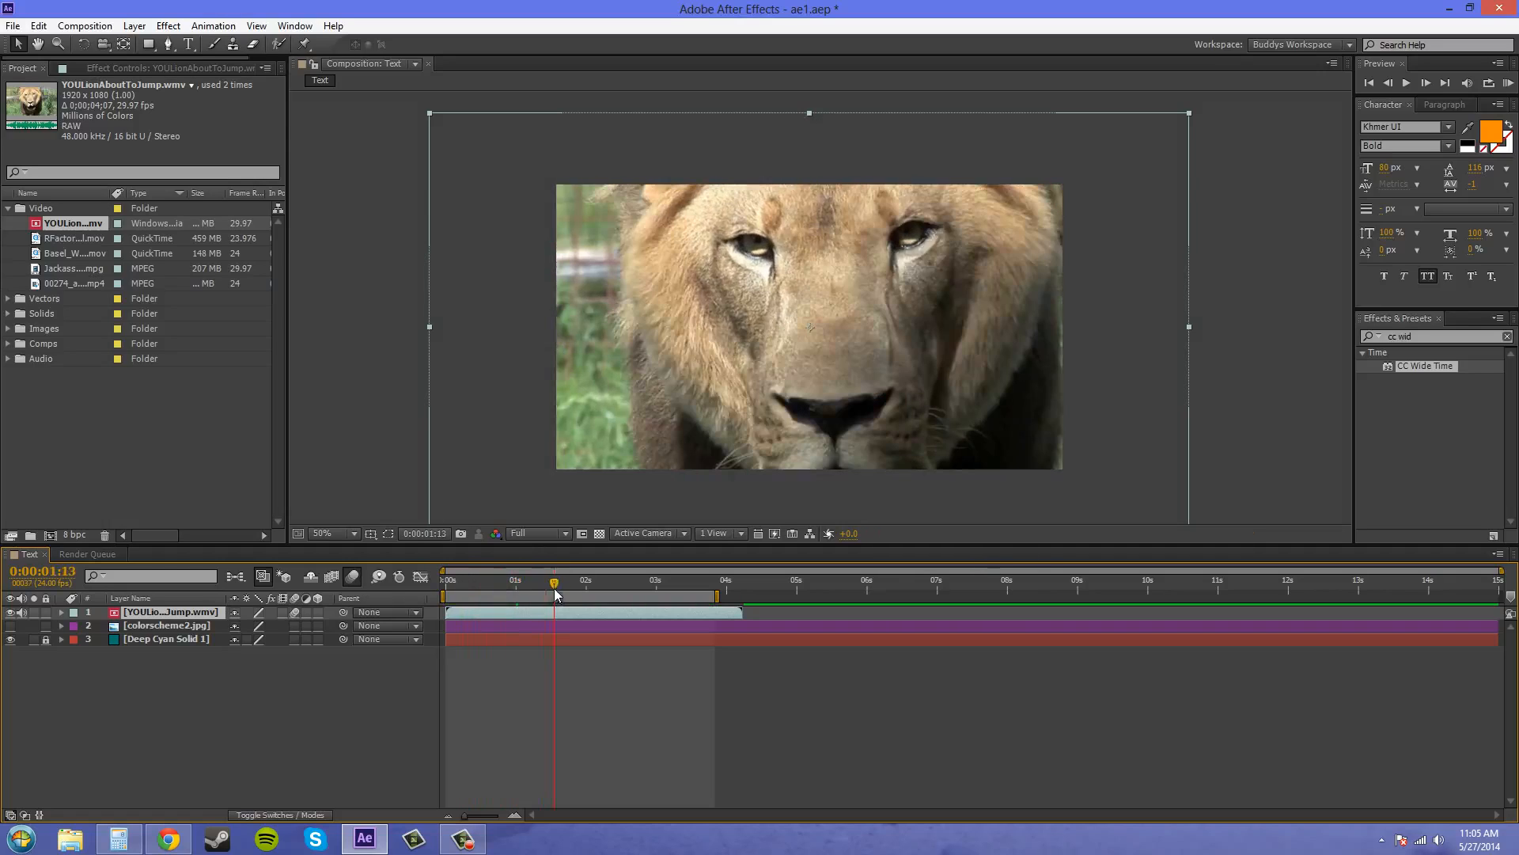
left_click(1508, 83)
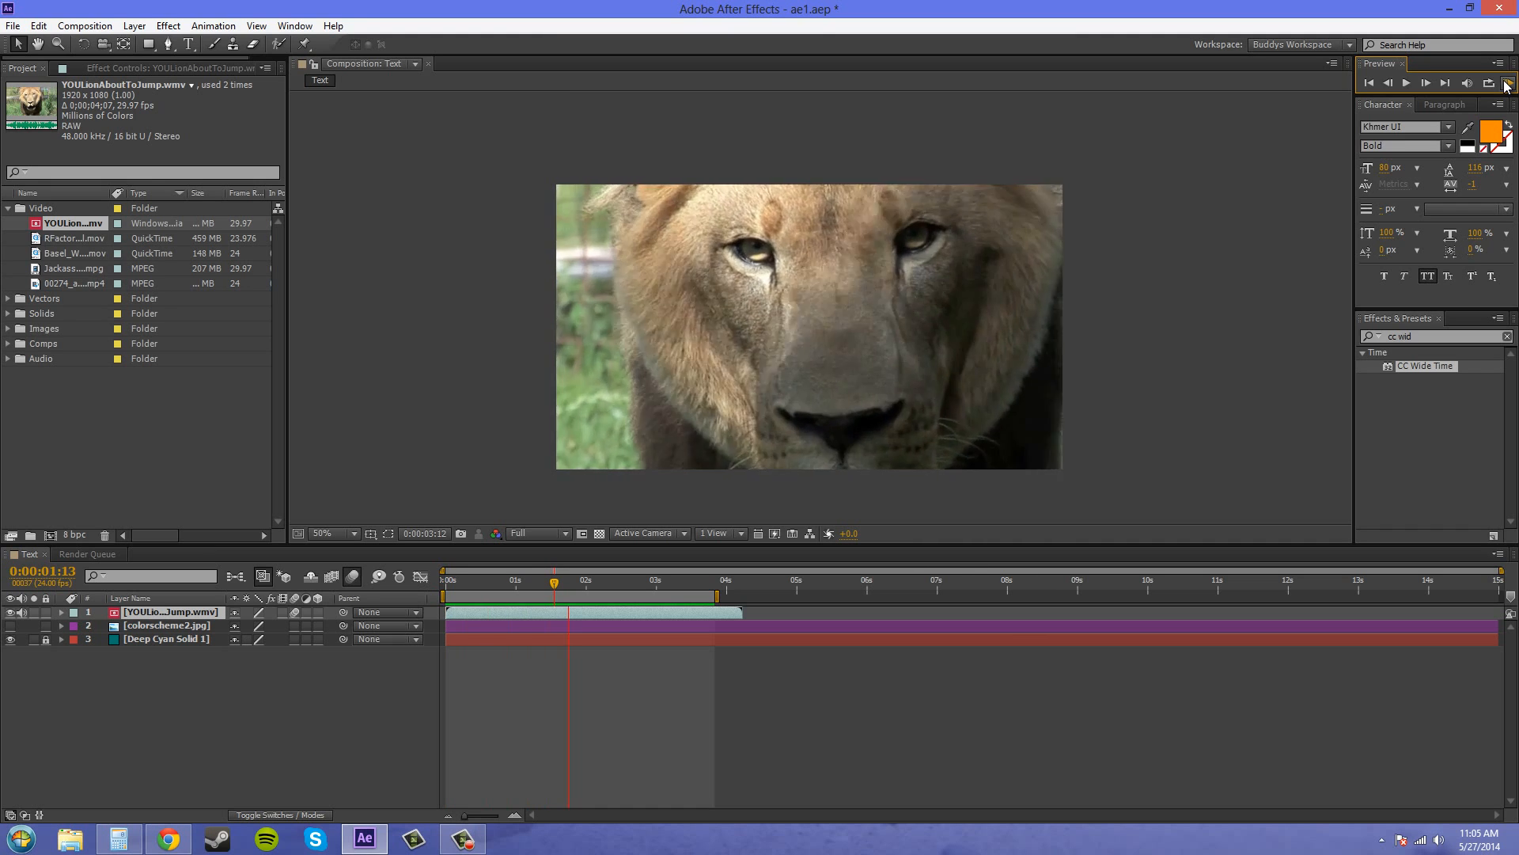
left_click(1508, 84)
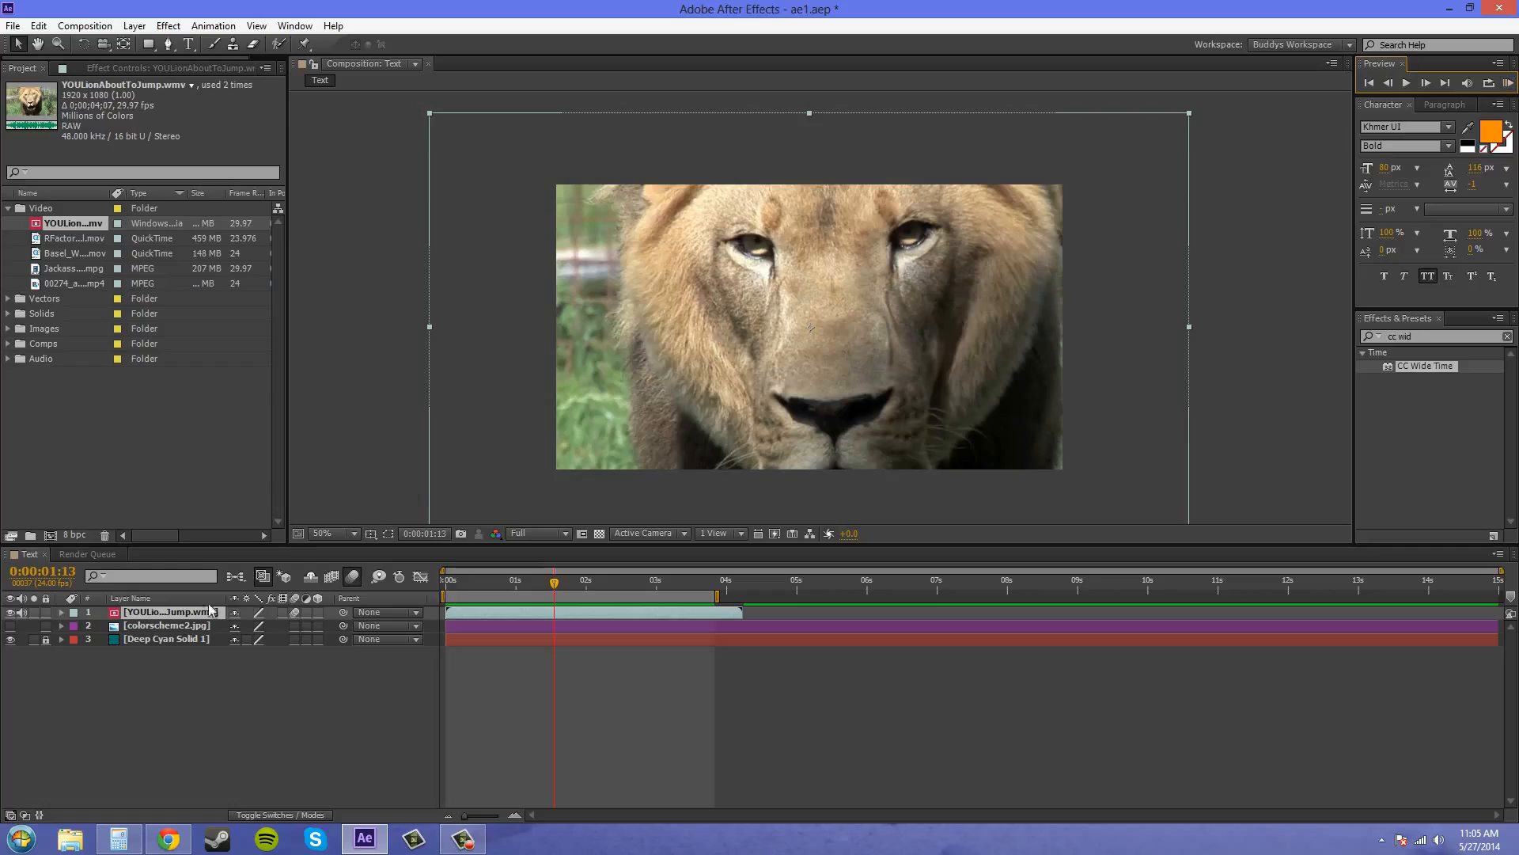
Step: Turn off the lion layer's motion blur switch and scale the layer to 74%
left_click(296, 613)
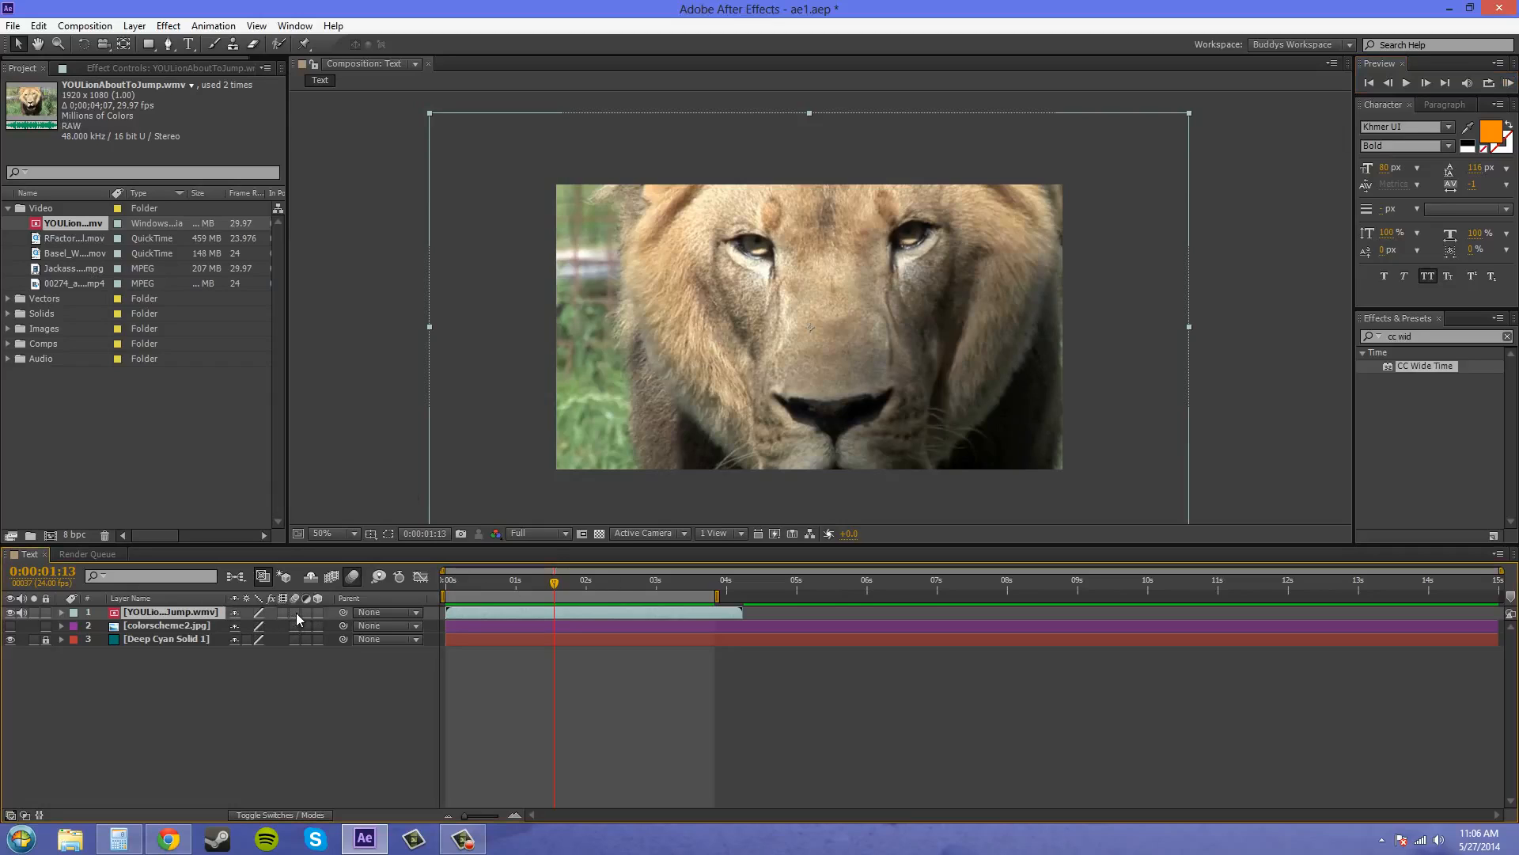
left_click(296, 613)
left_click(297, 614)
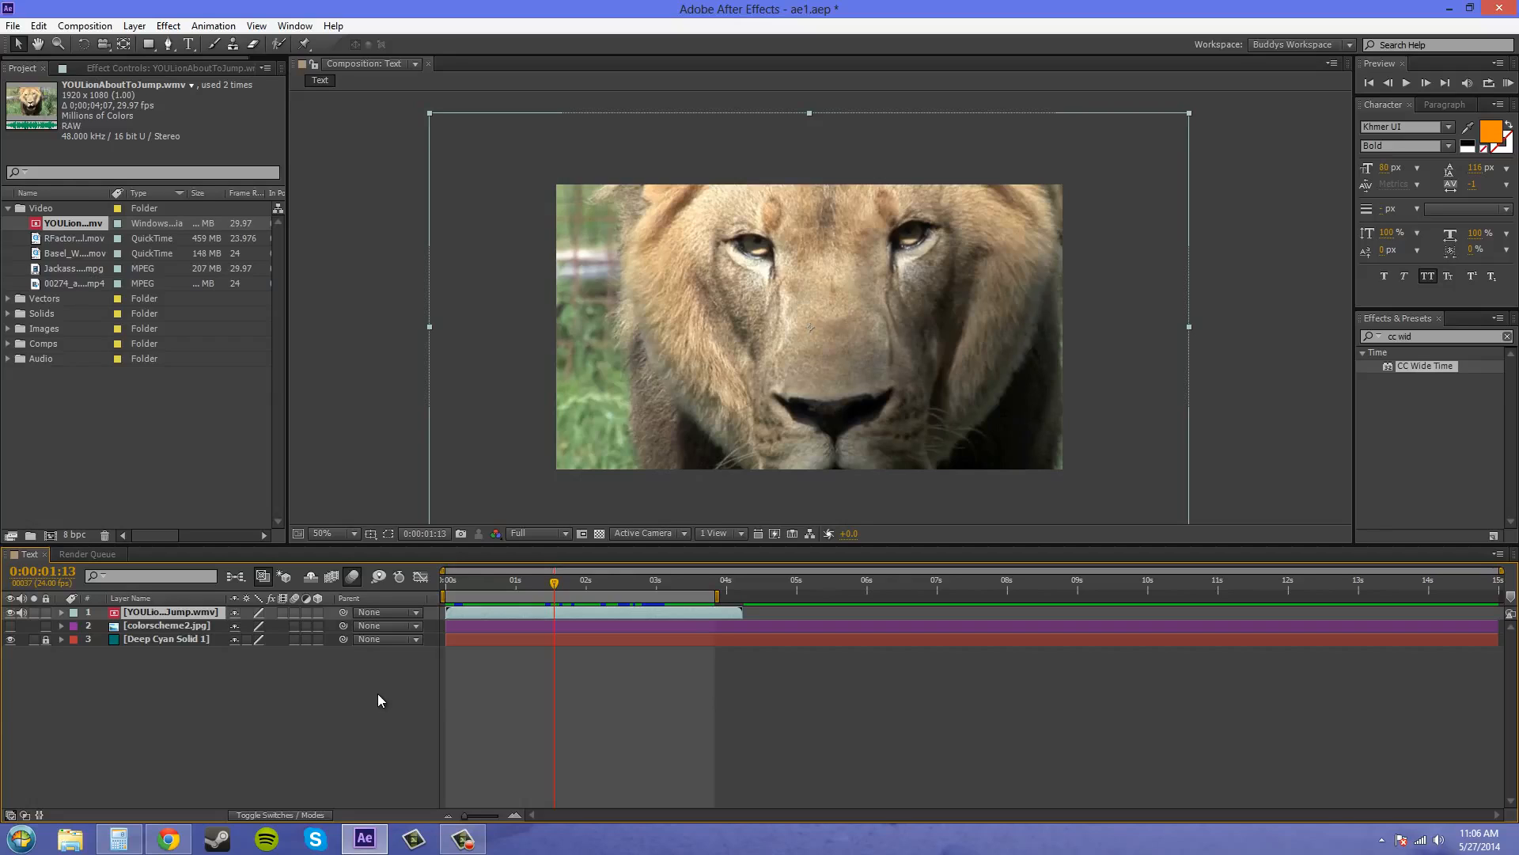
key("s")
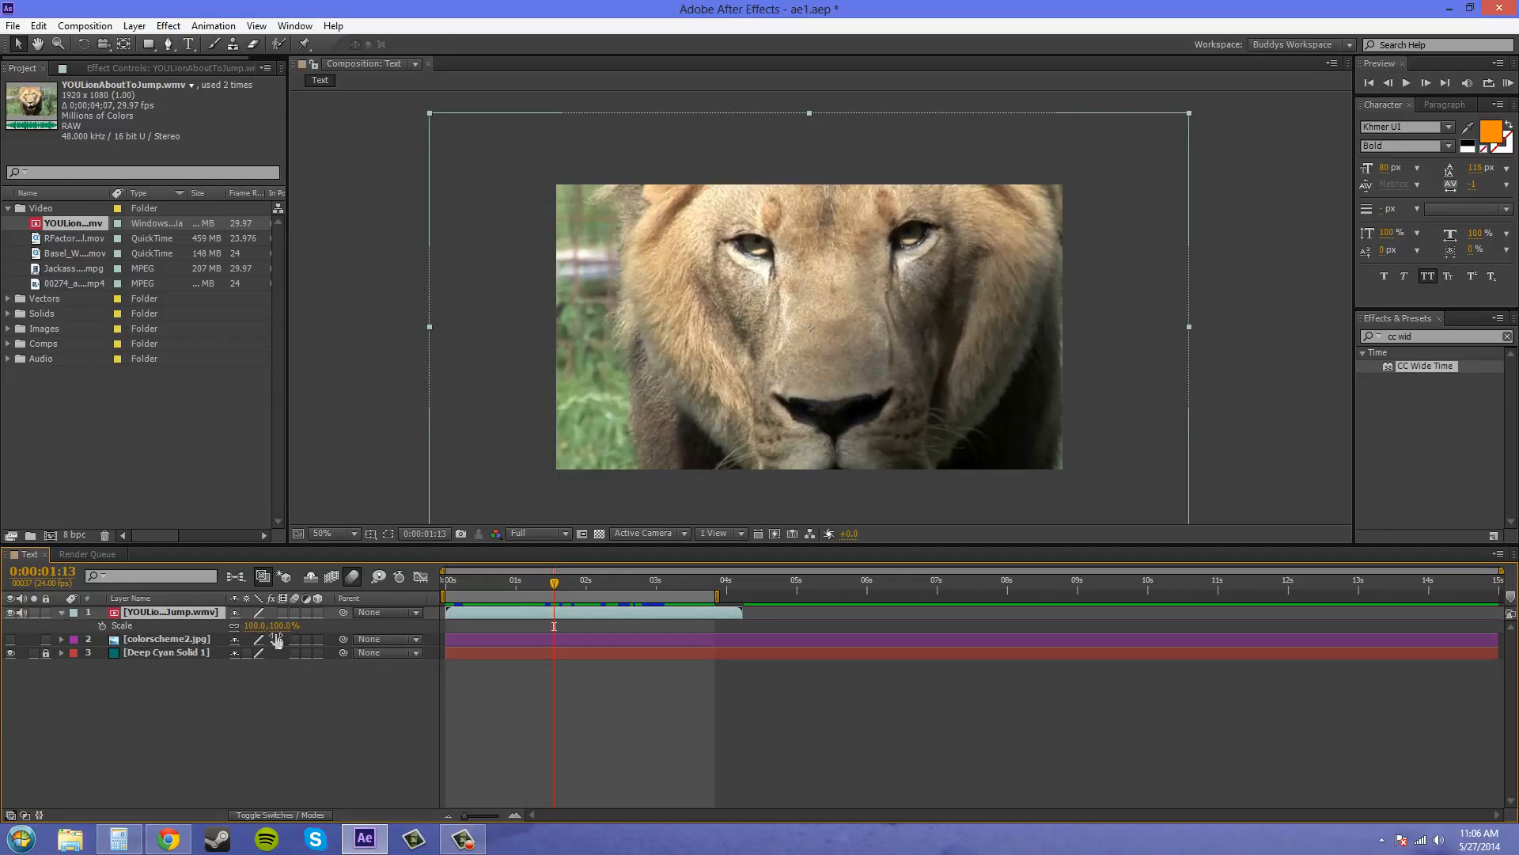
left_click_drag(282, 625, 258, 626)
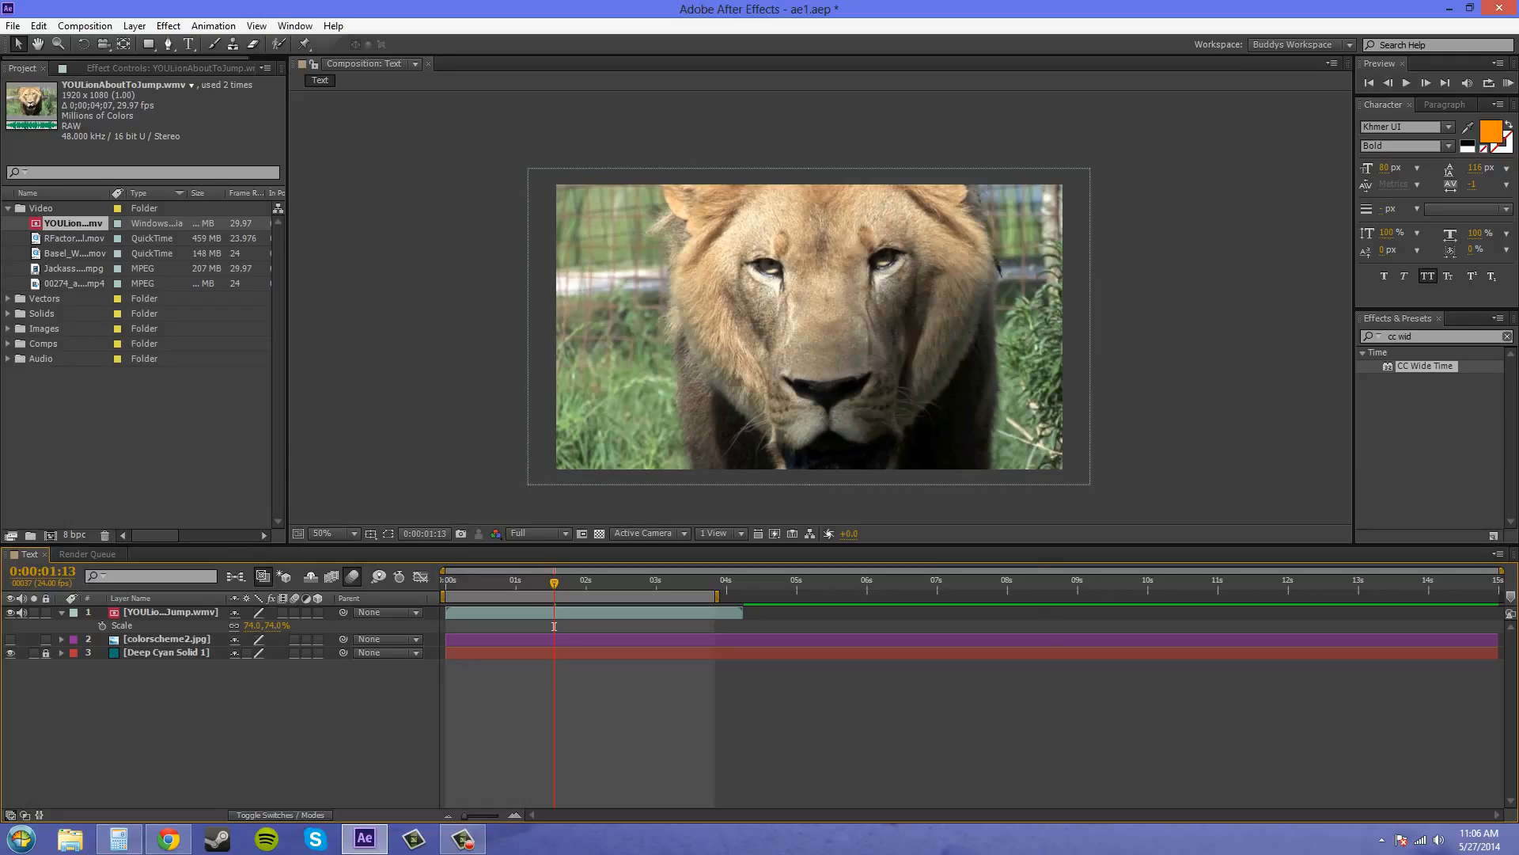
Step: Find the CC Wide Time effect by searching for "cc wide" and apply it to the lion layer
left_click_drag(1446, 338, 1363, 341)
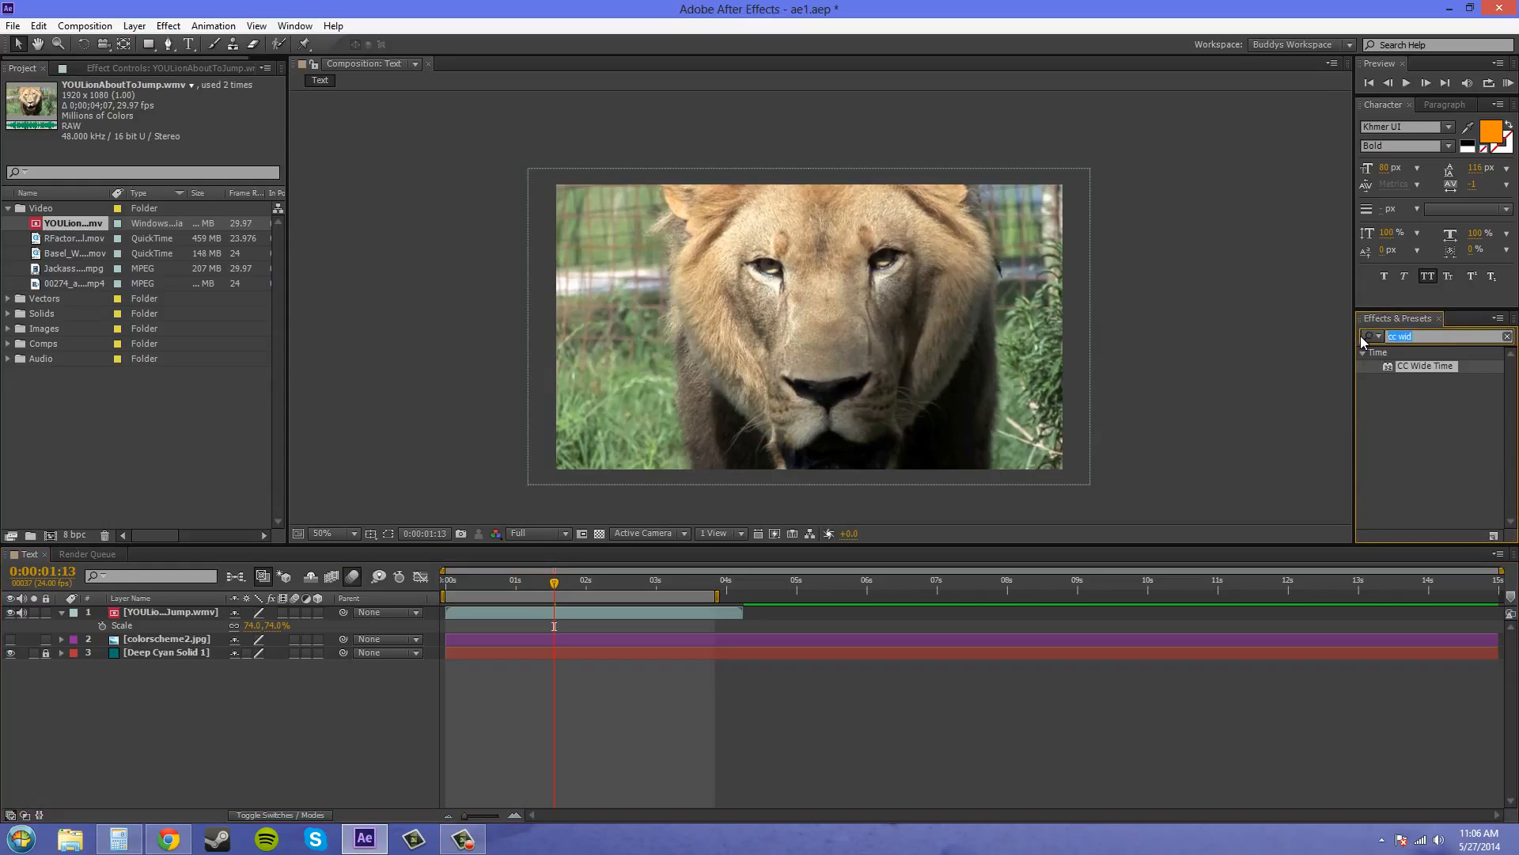
type("cc wide")
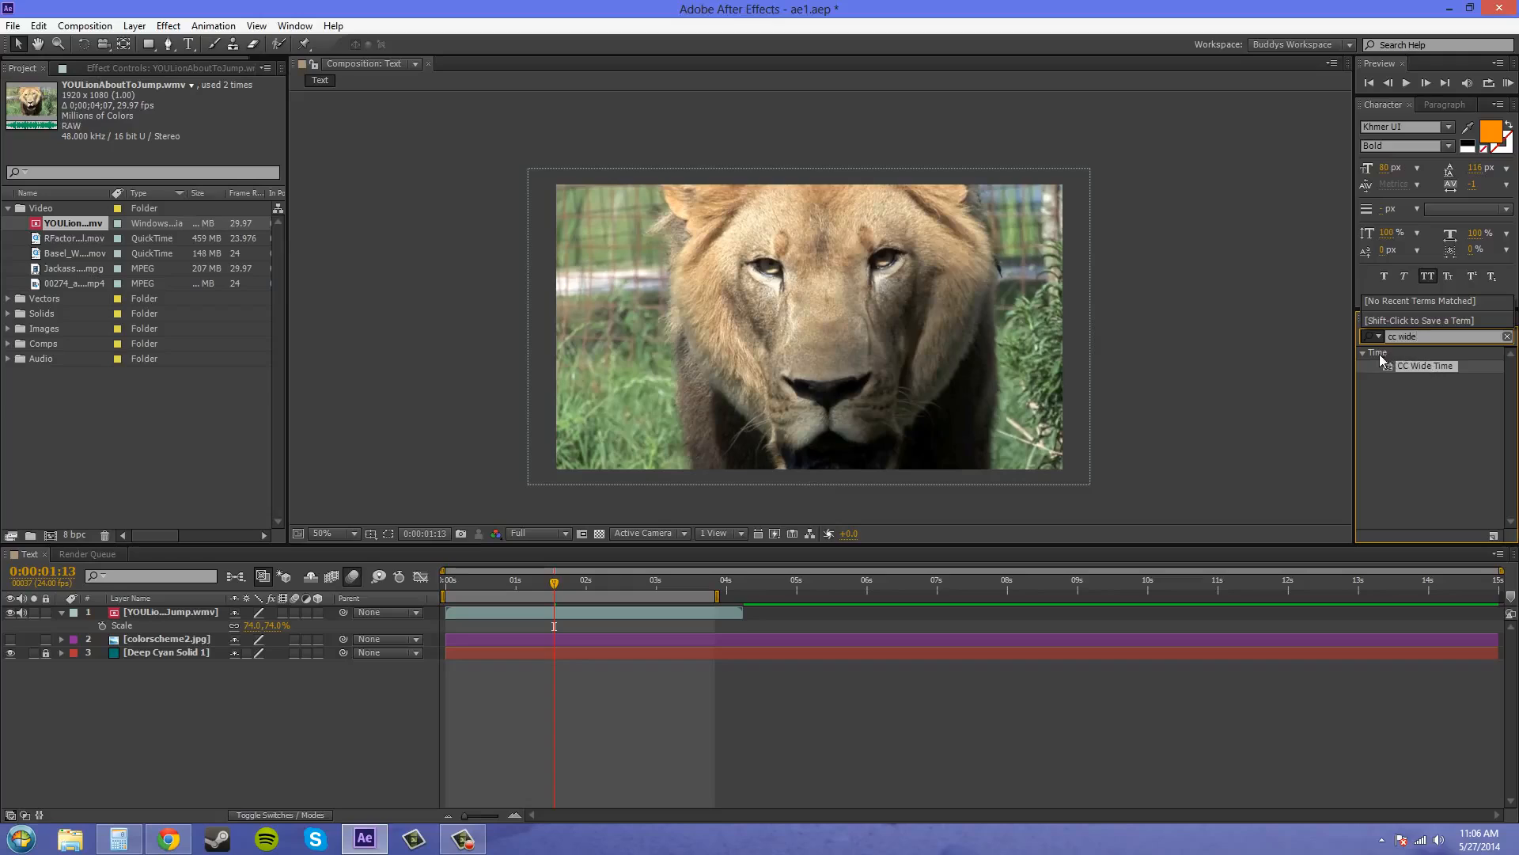
left_click(1423, 369)
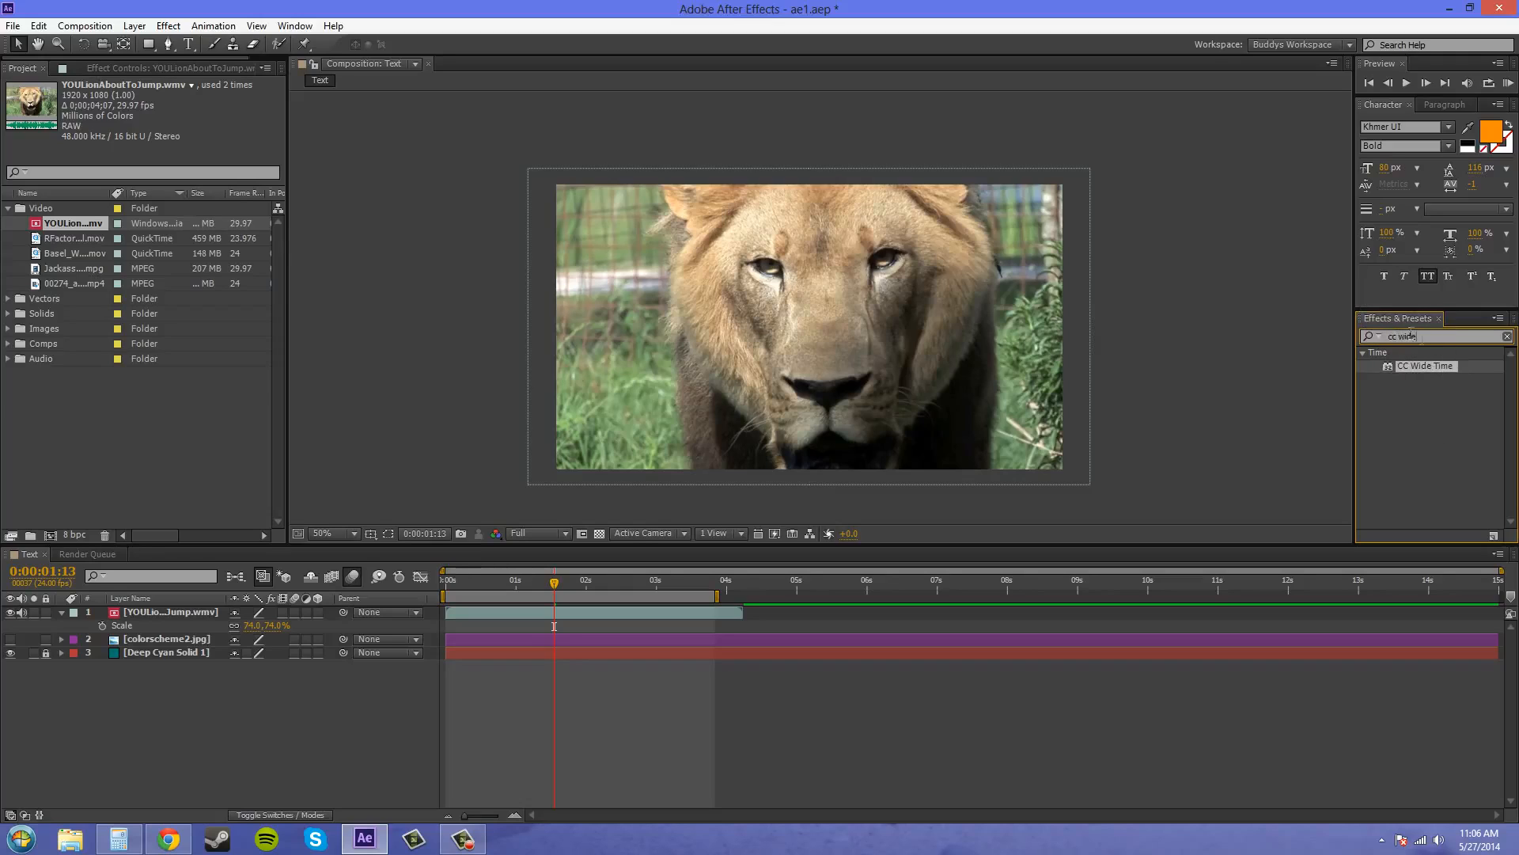
left_click_drag(1425, 368, 165, 614)
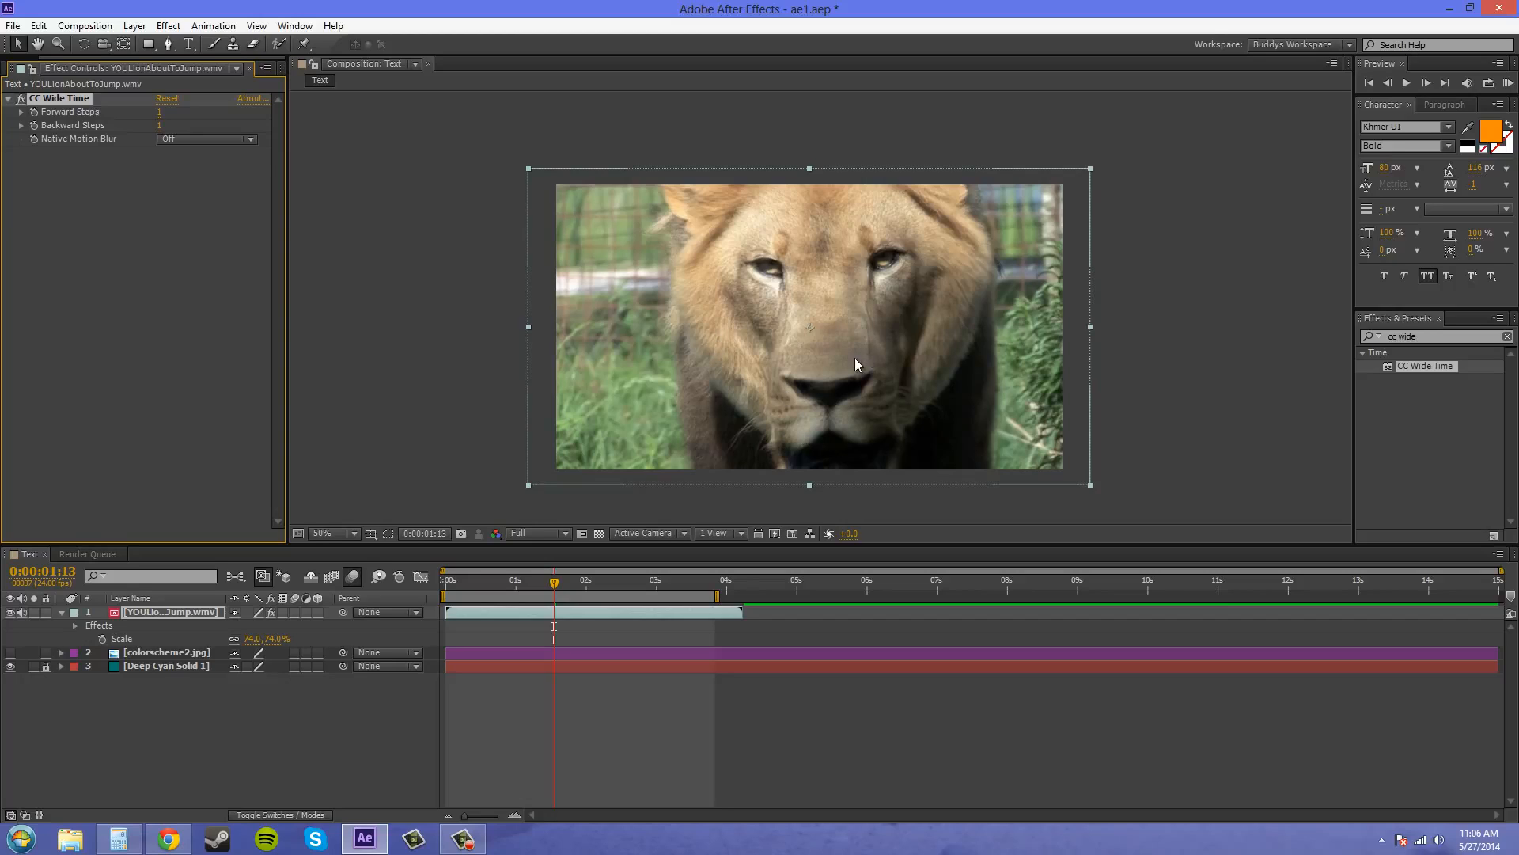
Step: Switch CC Wide Time off and on repeatedly to compare the lion footage with and without the effect
left_click(19, 101)
left_click(19, 100)
left_click(19, 100)
left_click(18, 101)
left_click(19, 102)
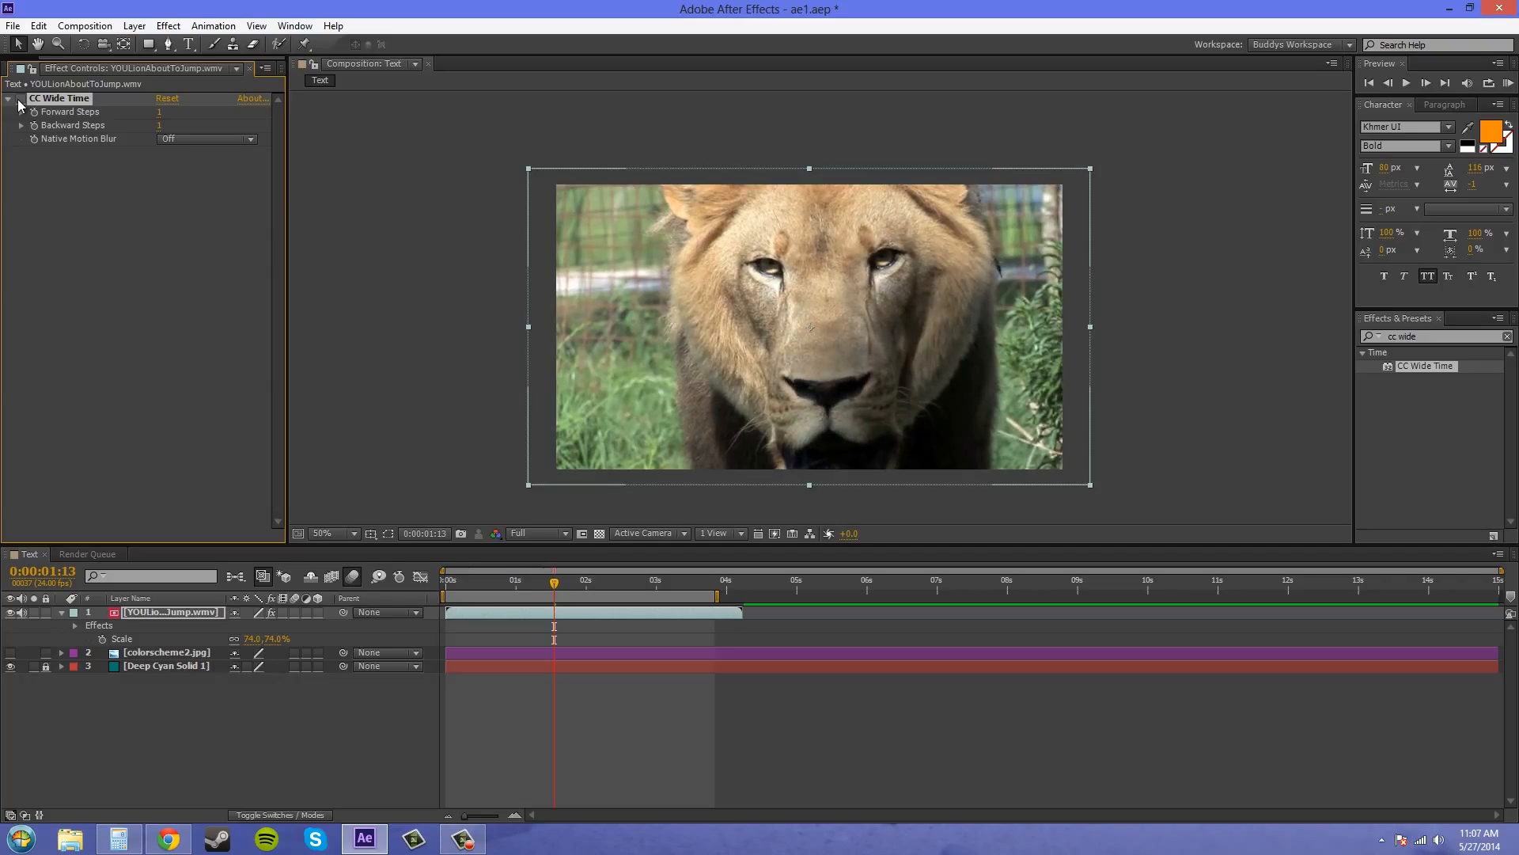
left_click(19, 101)
left_click(19, 101)
left_click(19, 101)
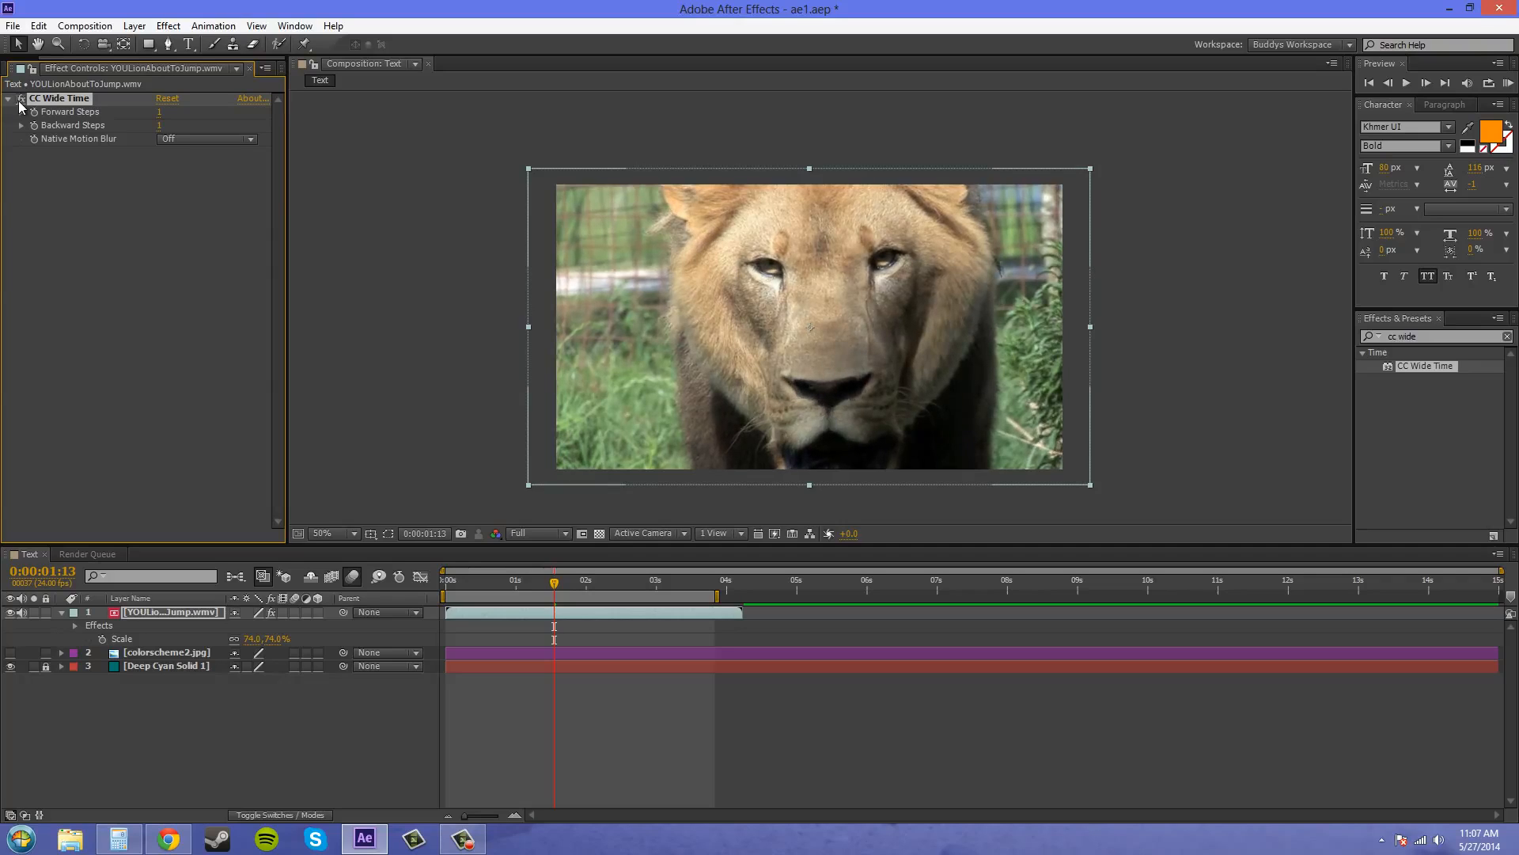
left_click(19, 101)
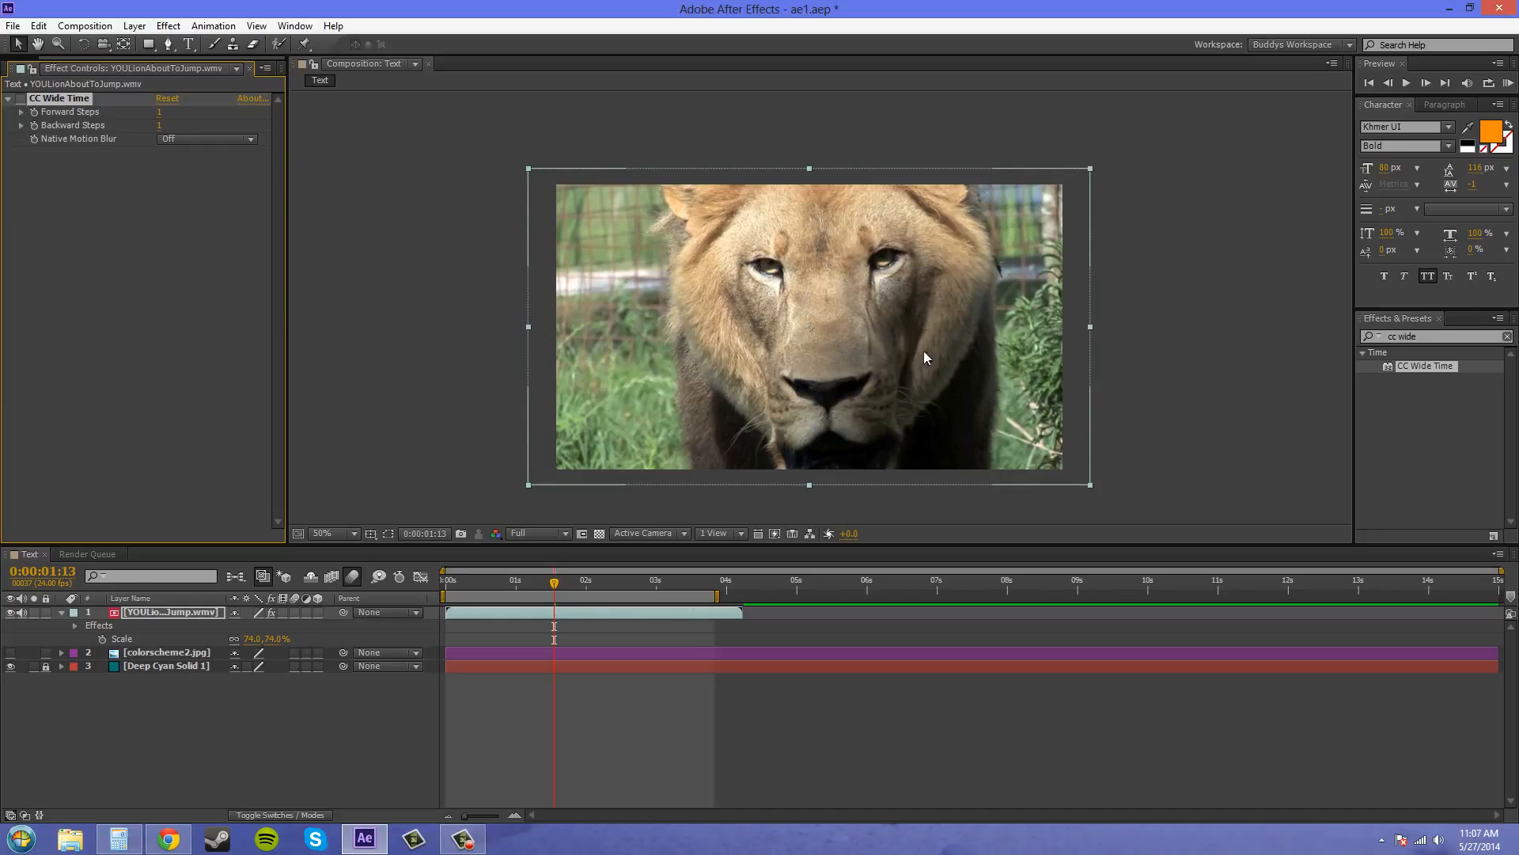
left_click(19, 98)
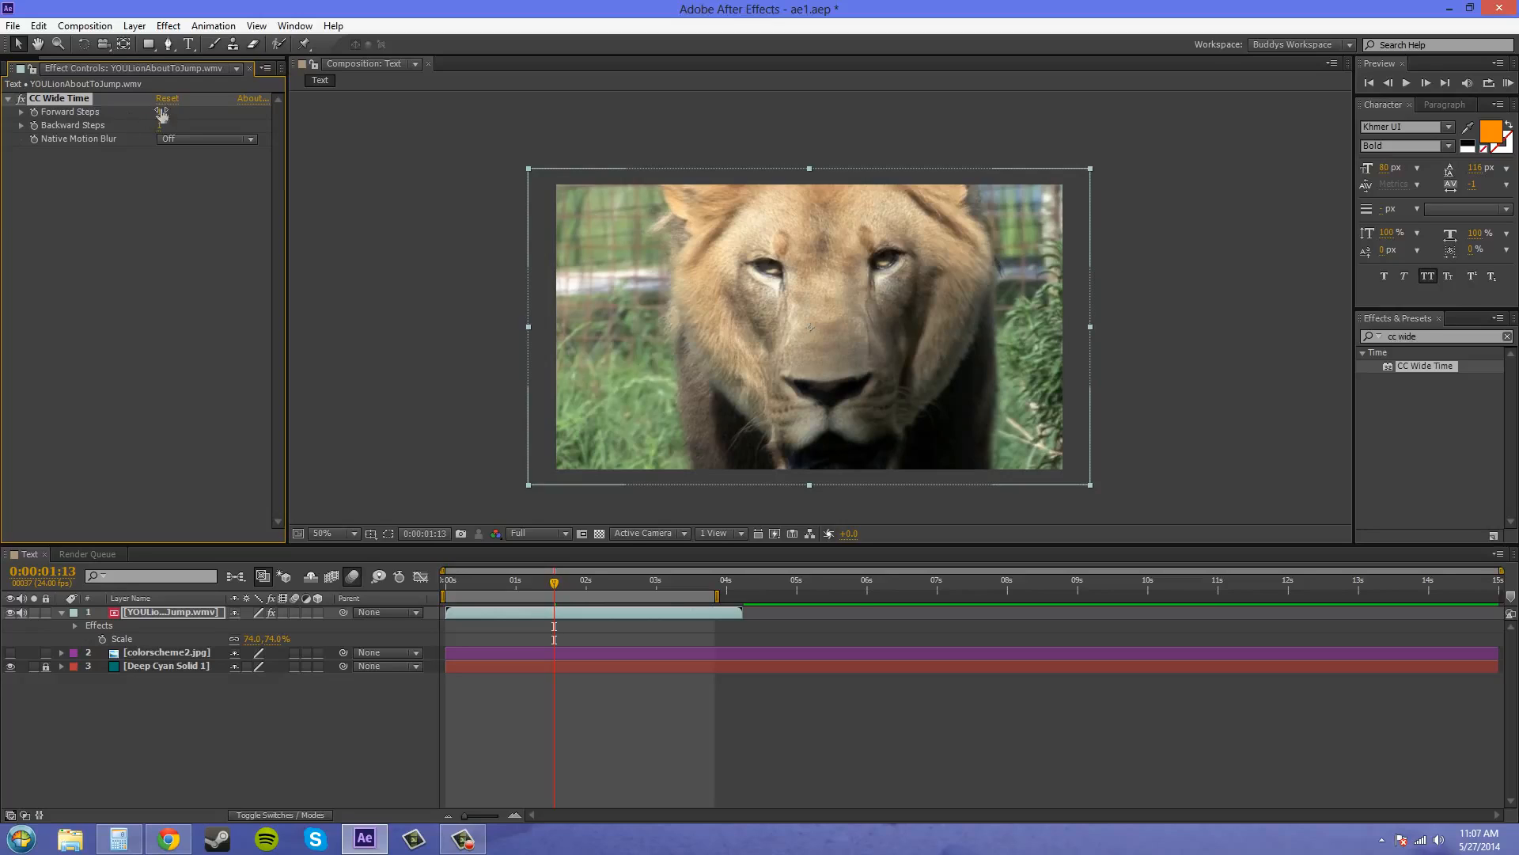
Step: Try a higher Forward Steps value in CC Wide Time, and Backward Steps values of 28 and 76 with Forward Steps at 1
left_click_drag(160, 109, 172, 109)
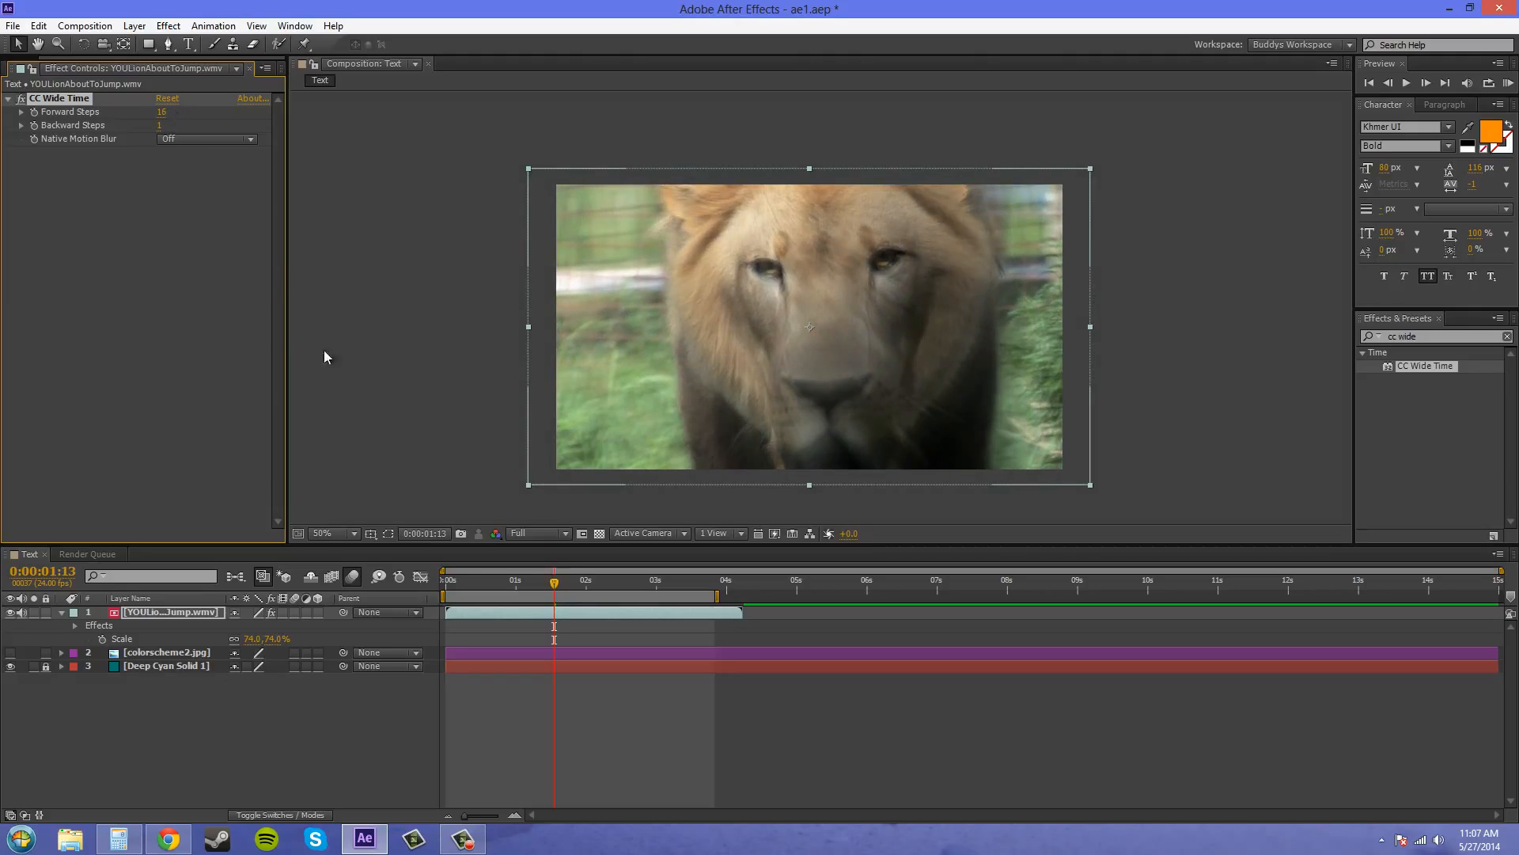
left_click_drag(557, 583, 628, 584)
mouse_move(162, 112)
left_mouse_down()
mouse_move(149, 111)
mouse_move(181, 125)
left_mouse_up()
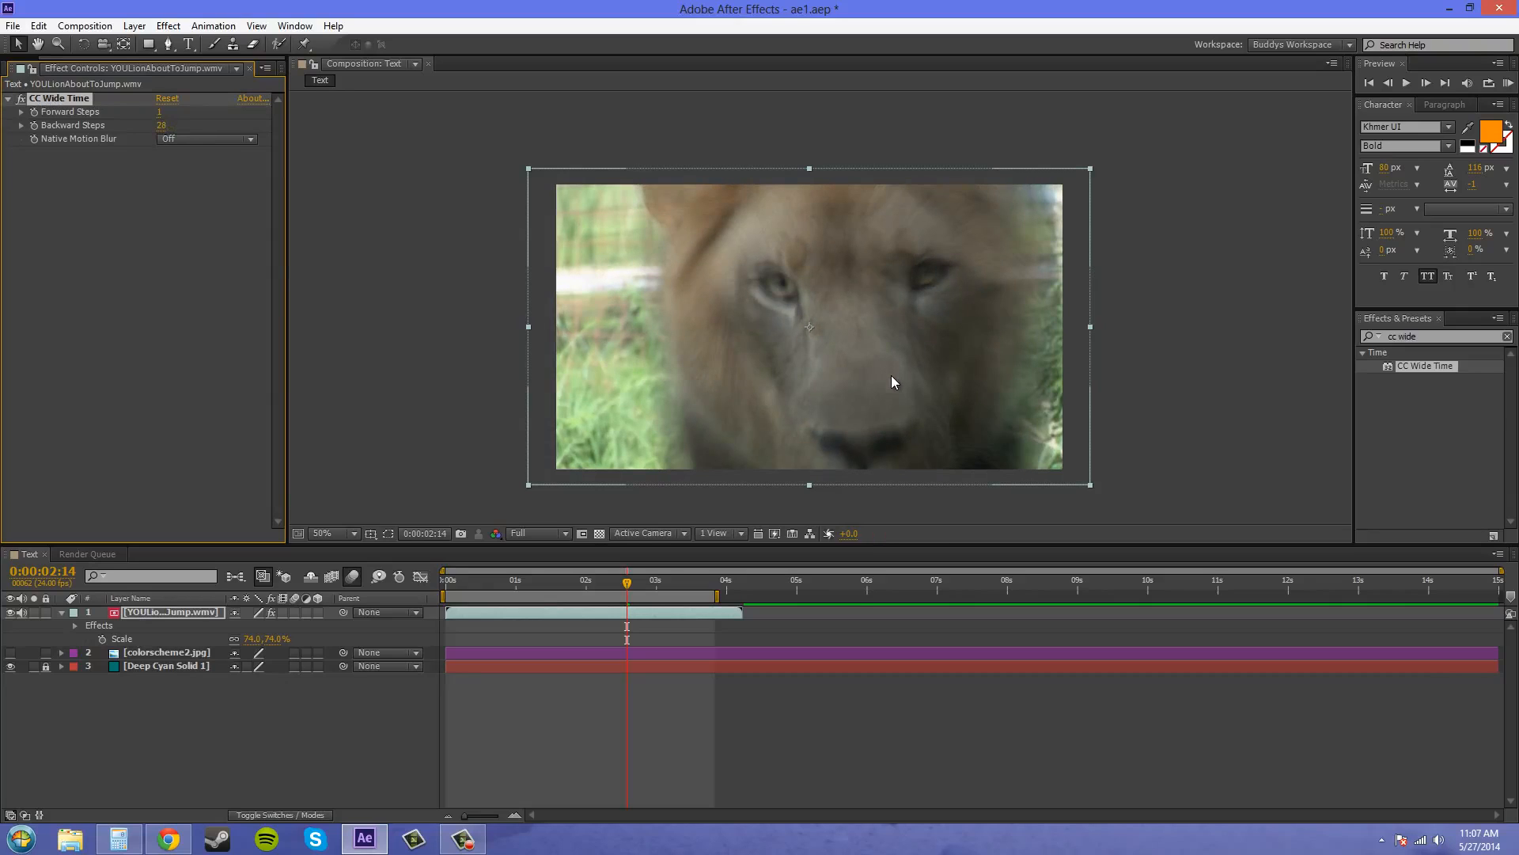
left_click_drag(158, 125, 198, 123)
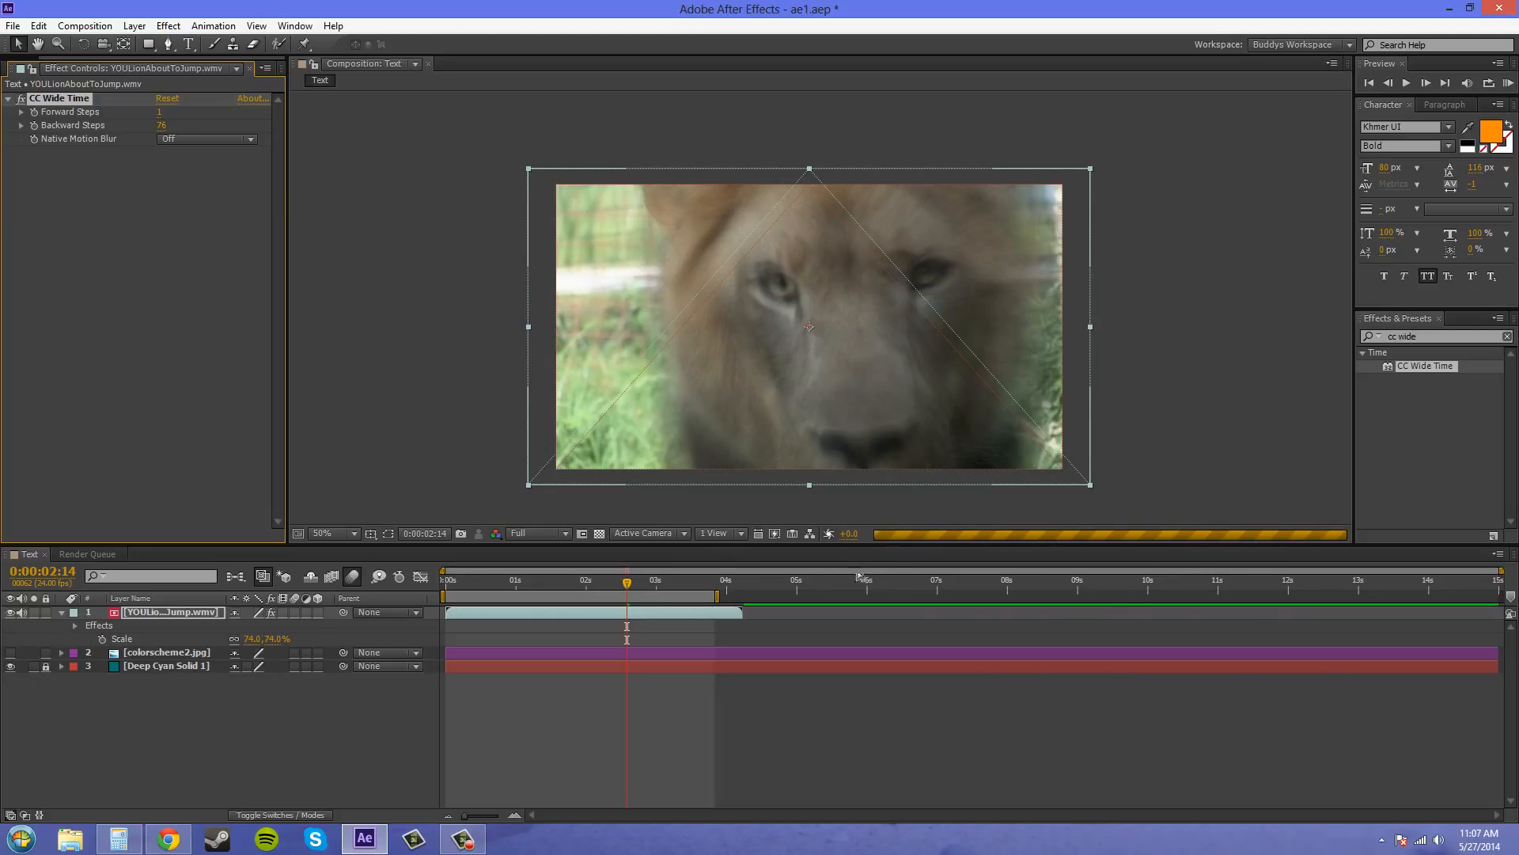
Step: Set the composition's fast previews mode to Fast Draft and check the lion clip at other points in time
left_click(775, 535)
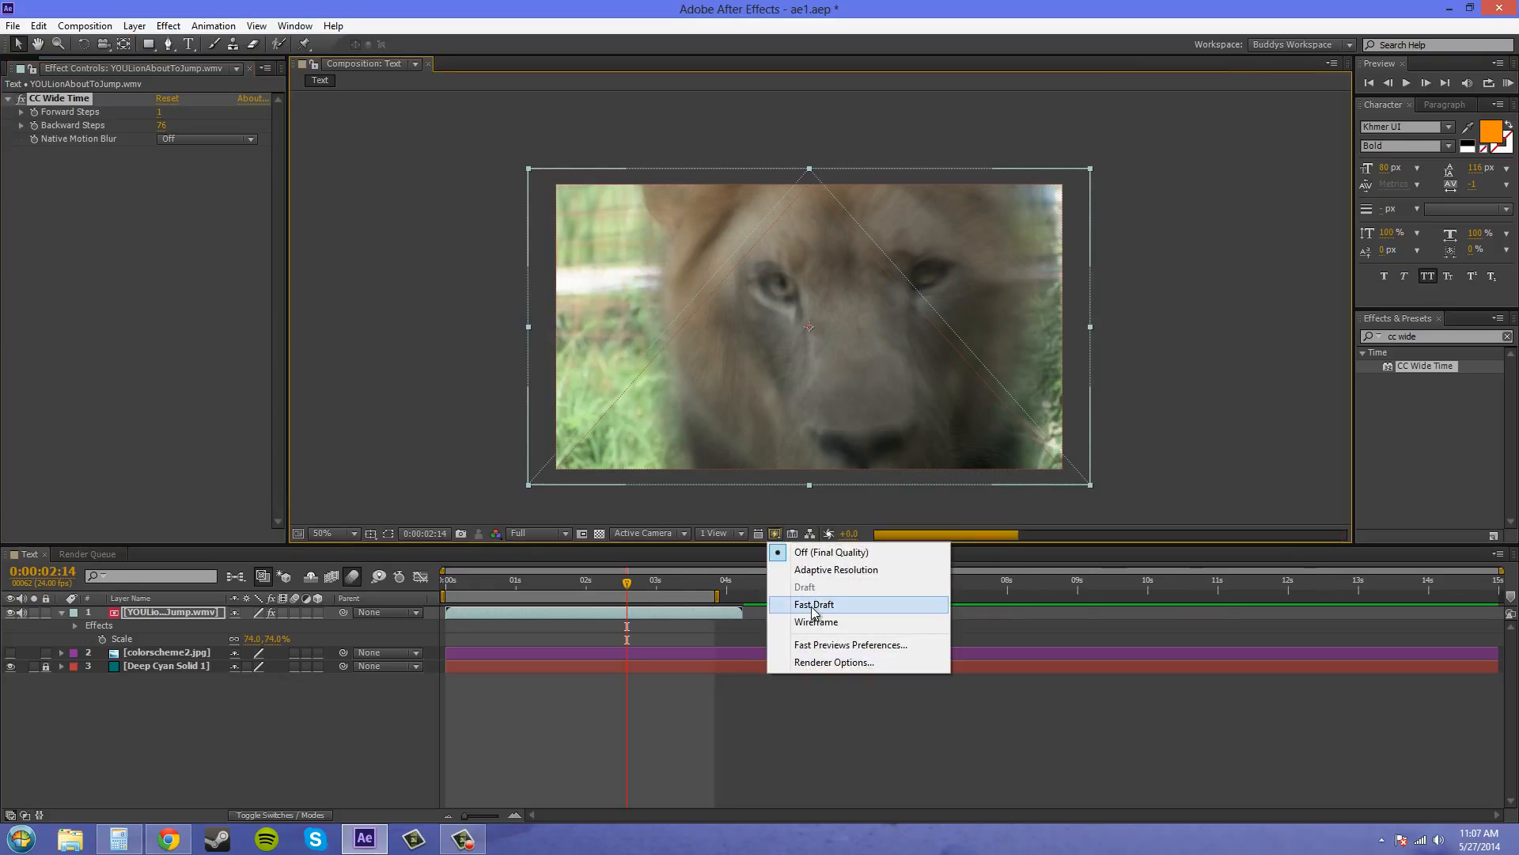
left_click(812, 606)
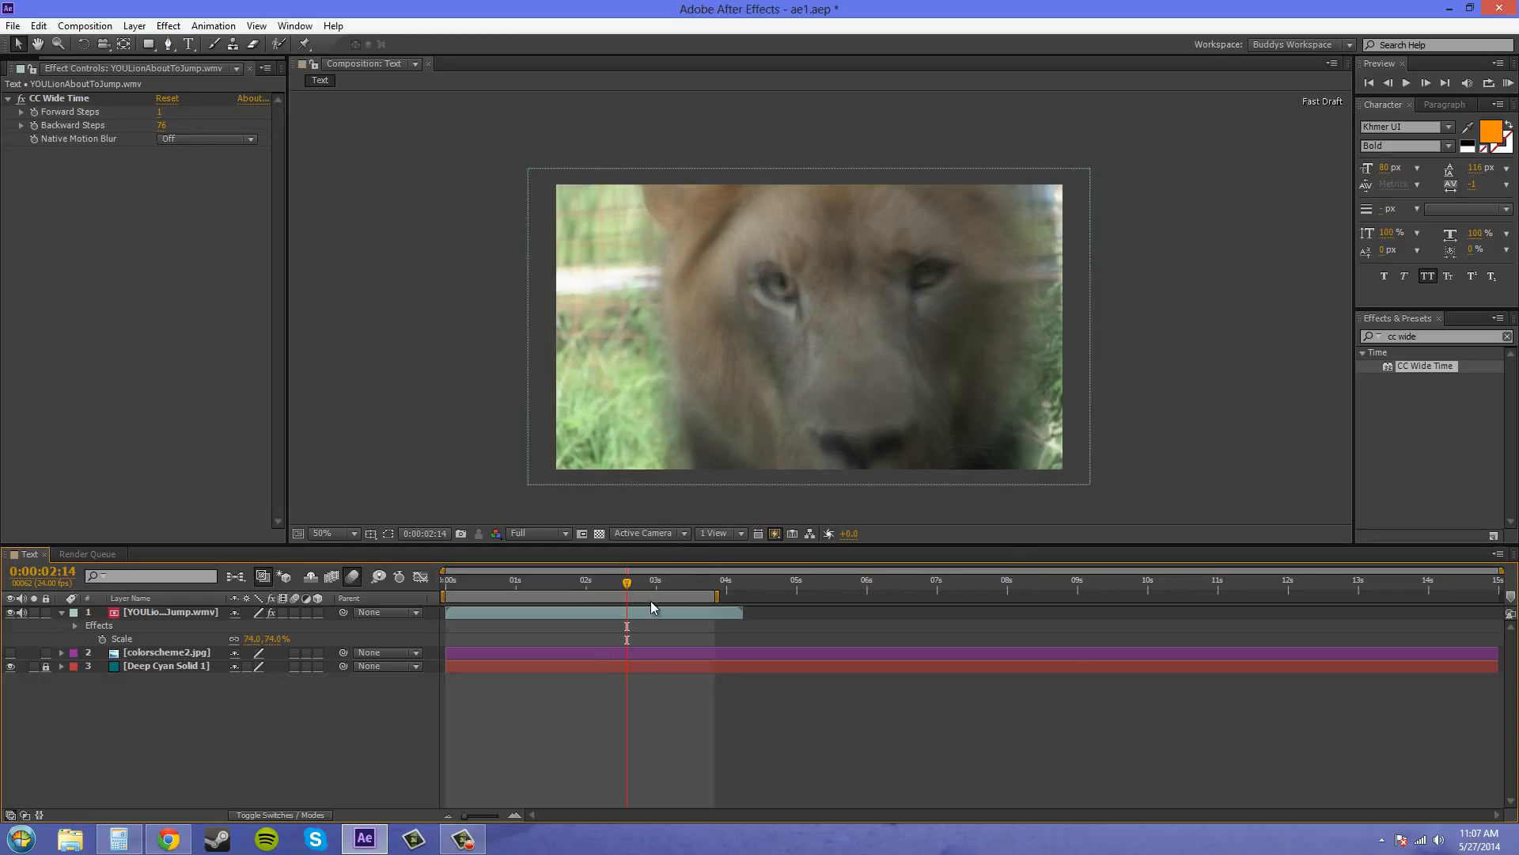
left_click(577, 585)
left_click(640, 586)
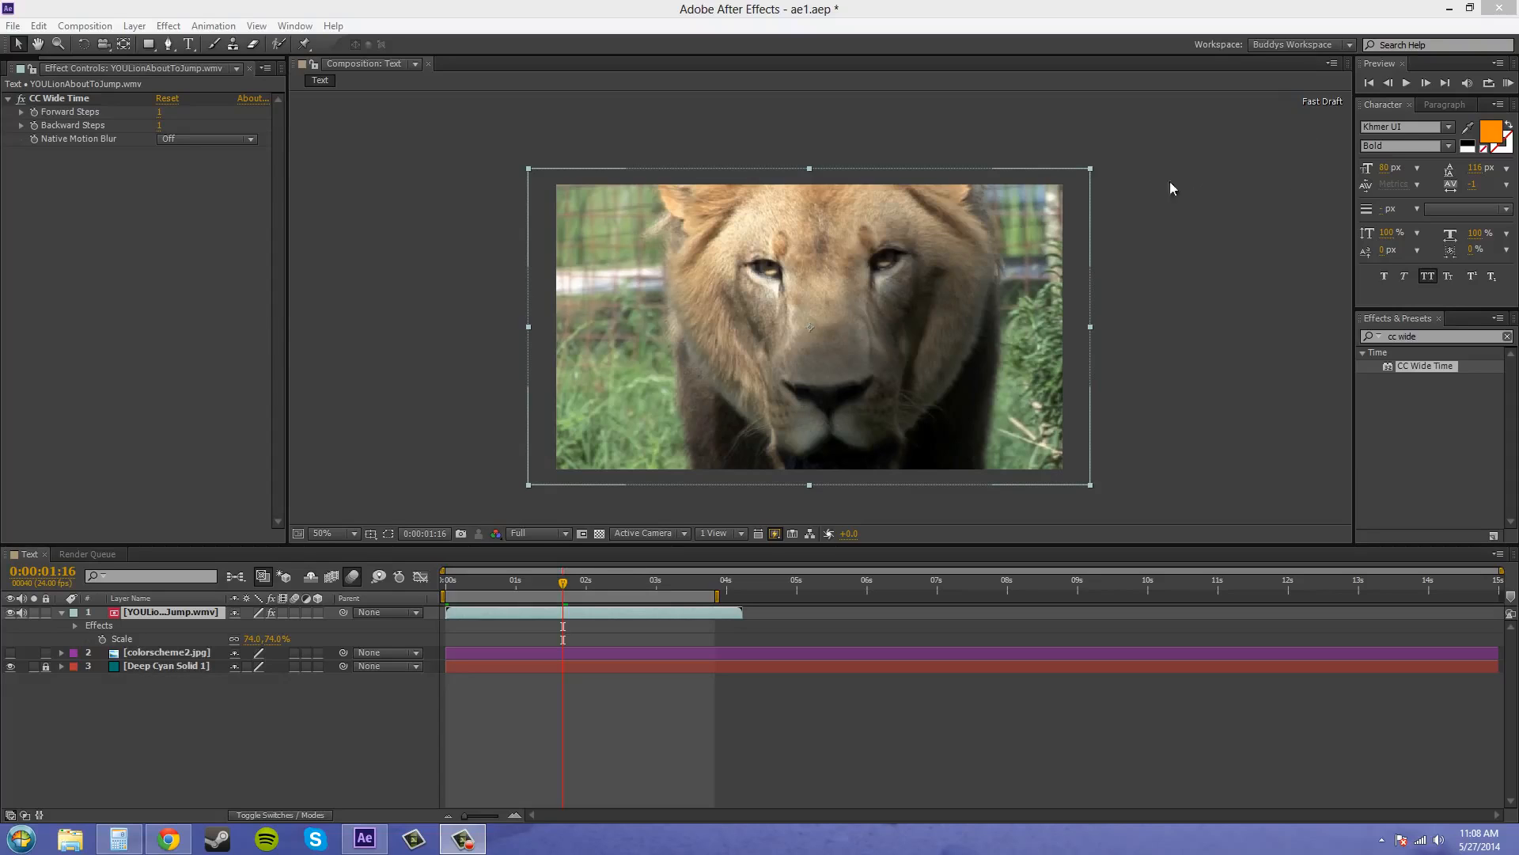
Step: Compare the lion frame with and without CC Wide Time, and leave the effect disabled
left_click(95, 187)
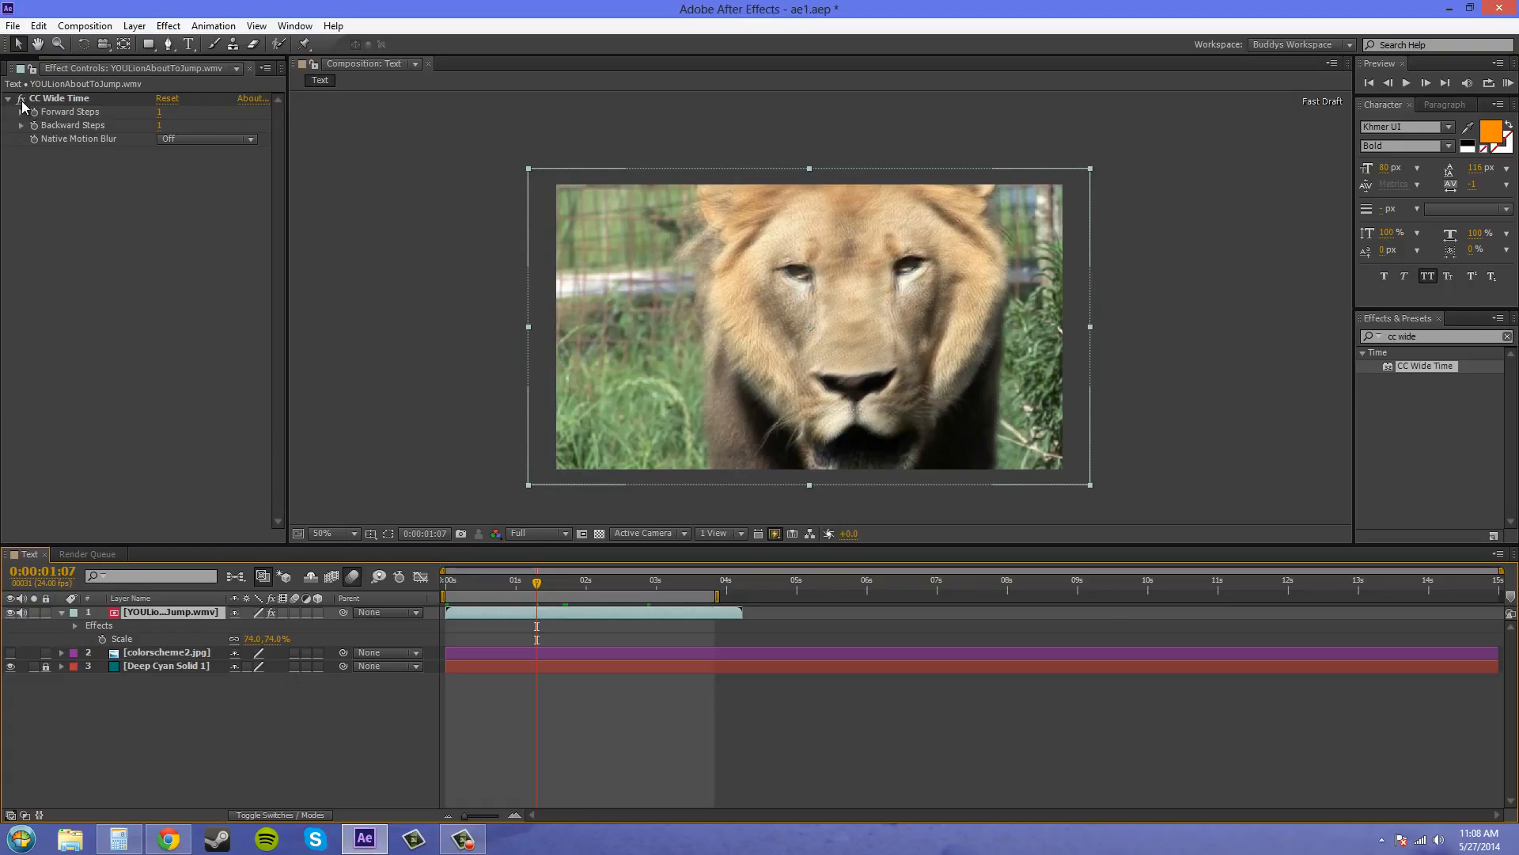
left_click(21, 99)
left_click(22, 100)
left_click(21, 100)
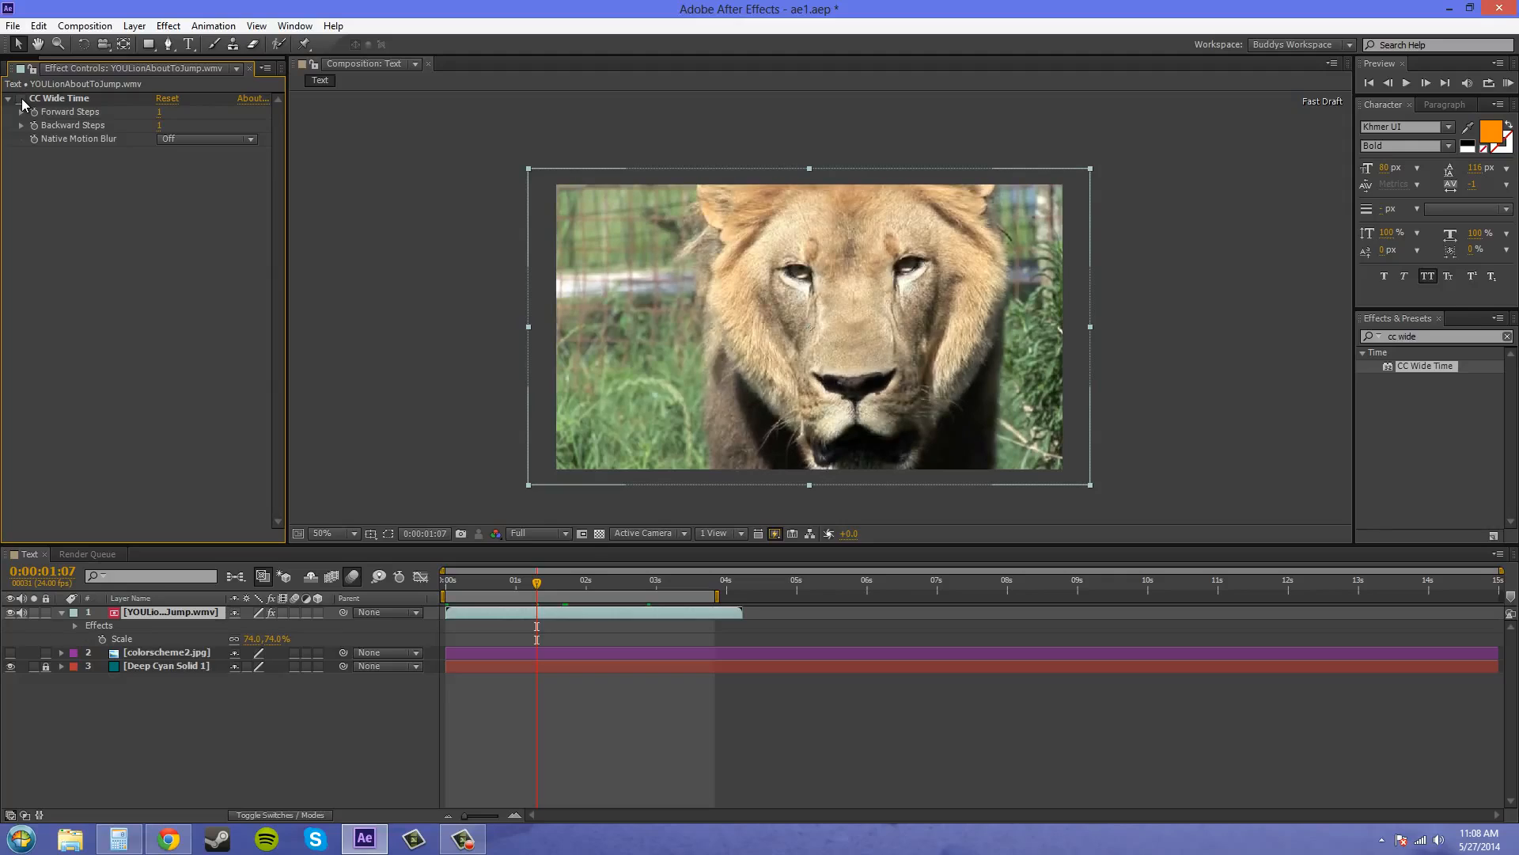
left_click(21, 99)
left_click(21, 100)
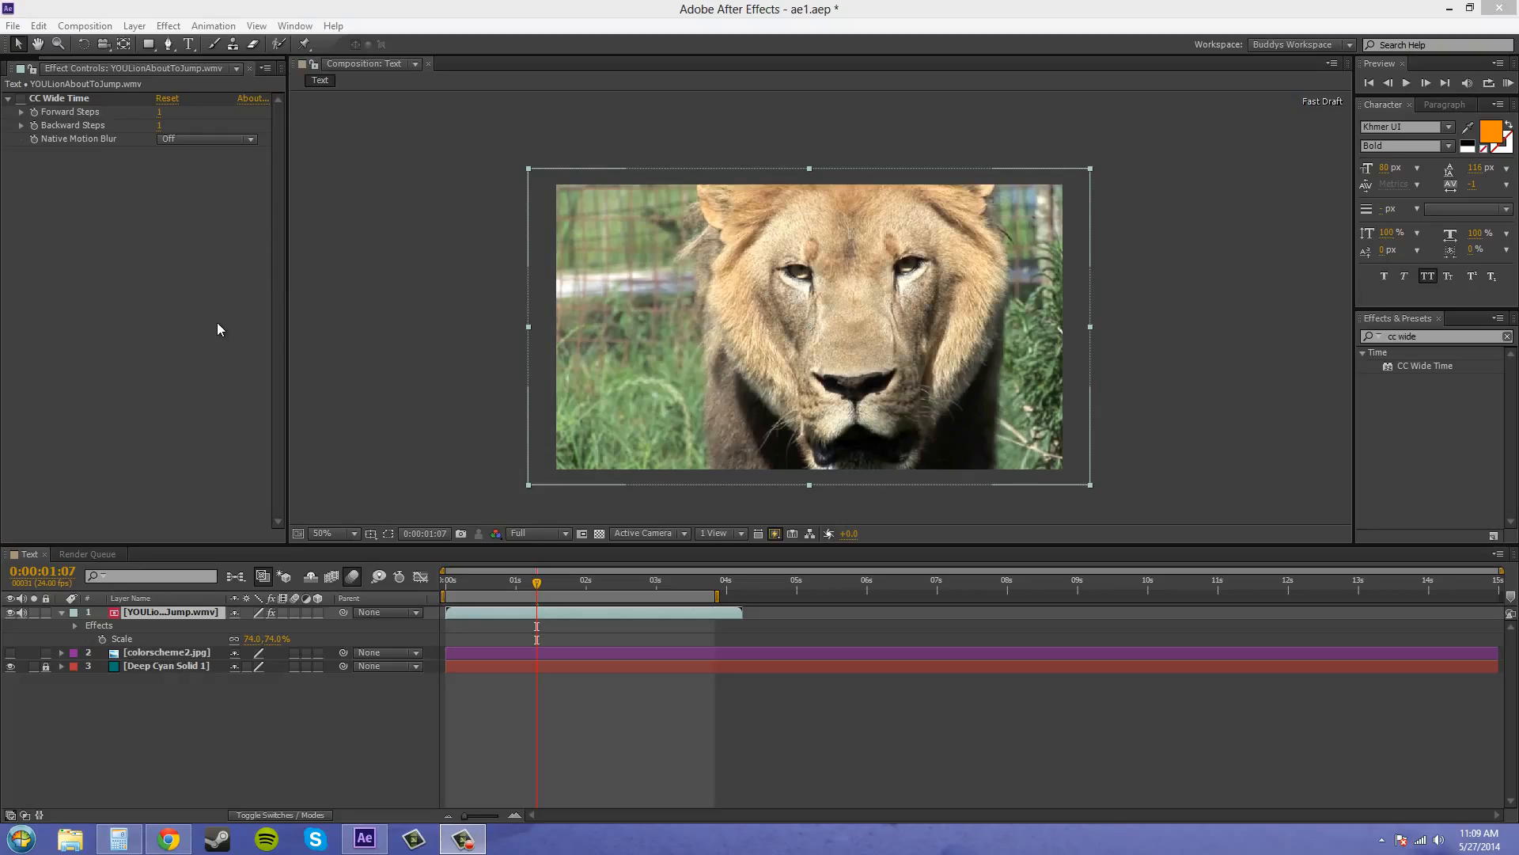
Step: Search the effects for "cc force" and apply CC Force Motion Blur to the lion video layer
left_click(1386, 336)
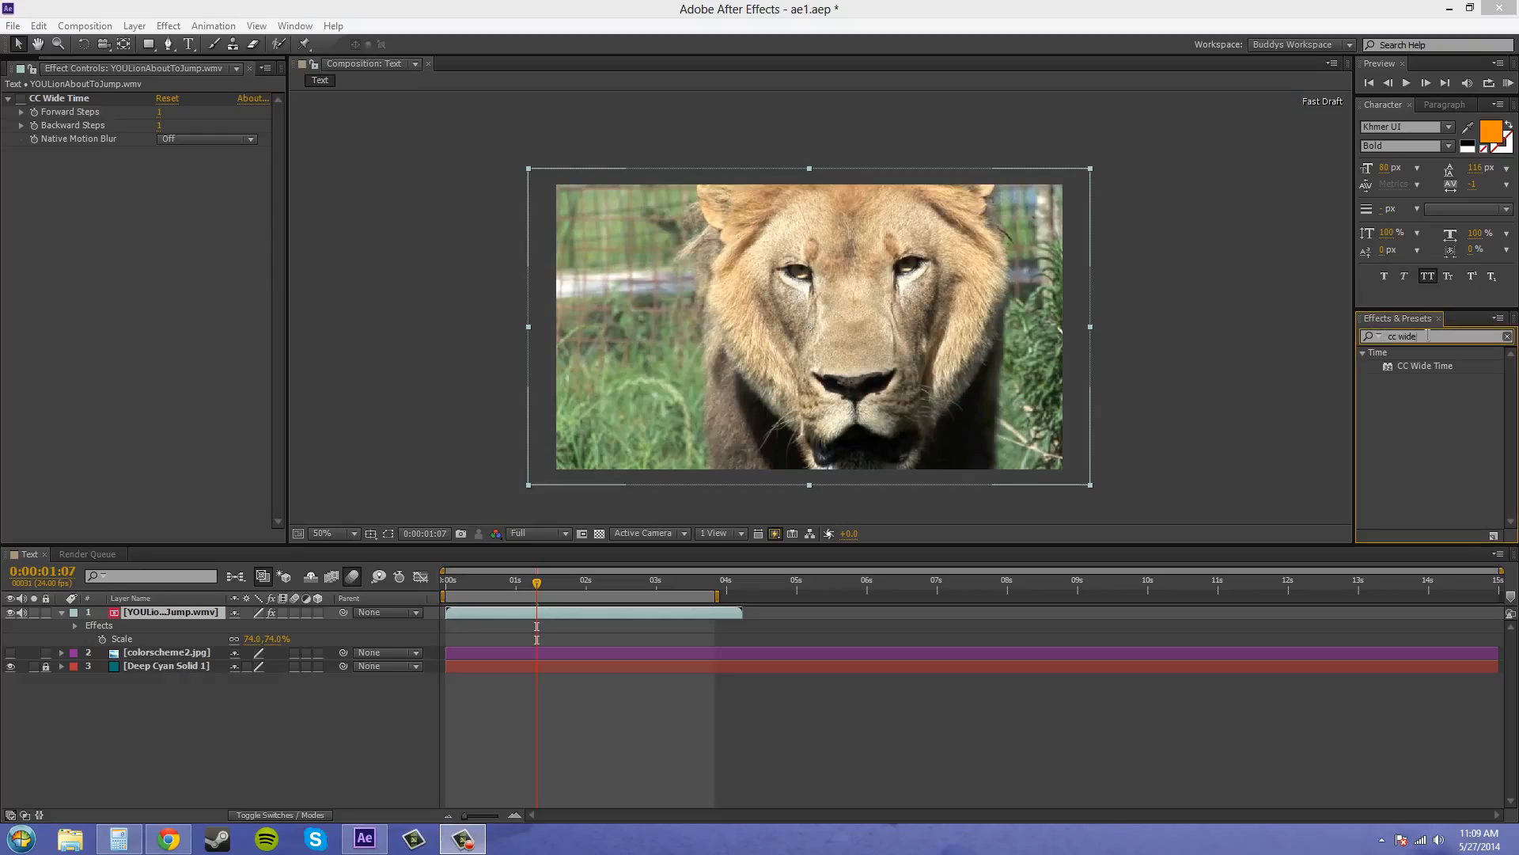
type("cc")
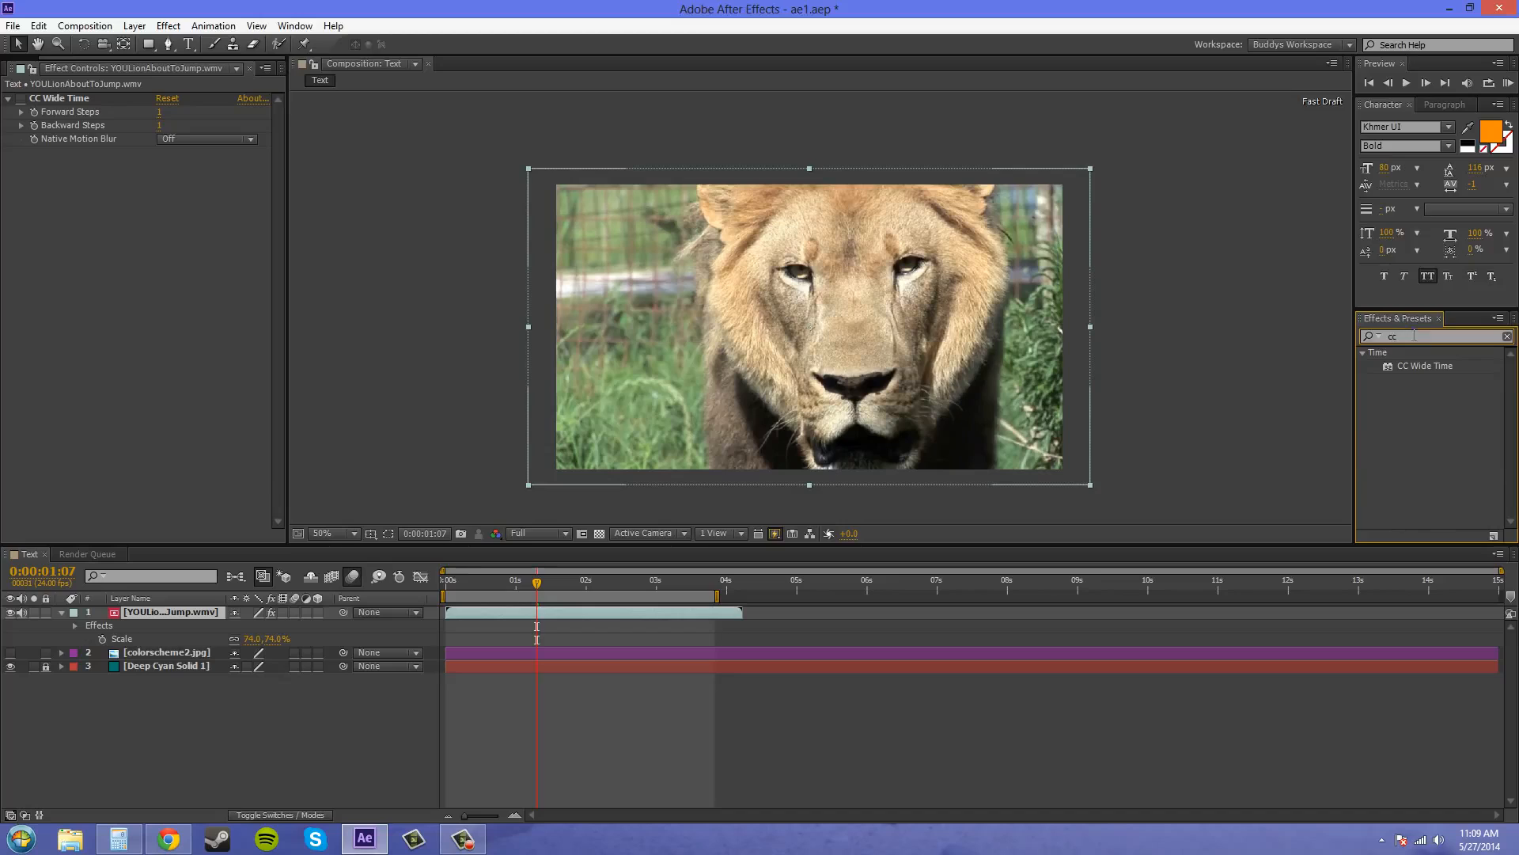
type(" force")
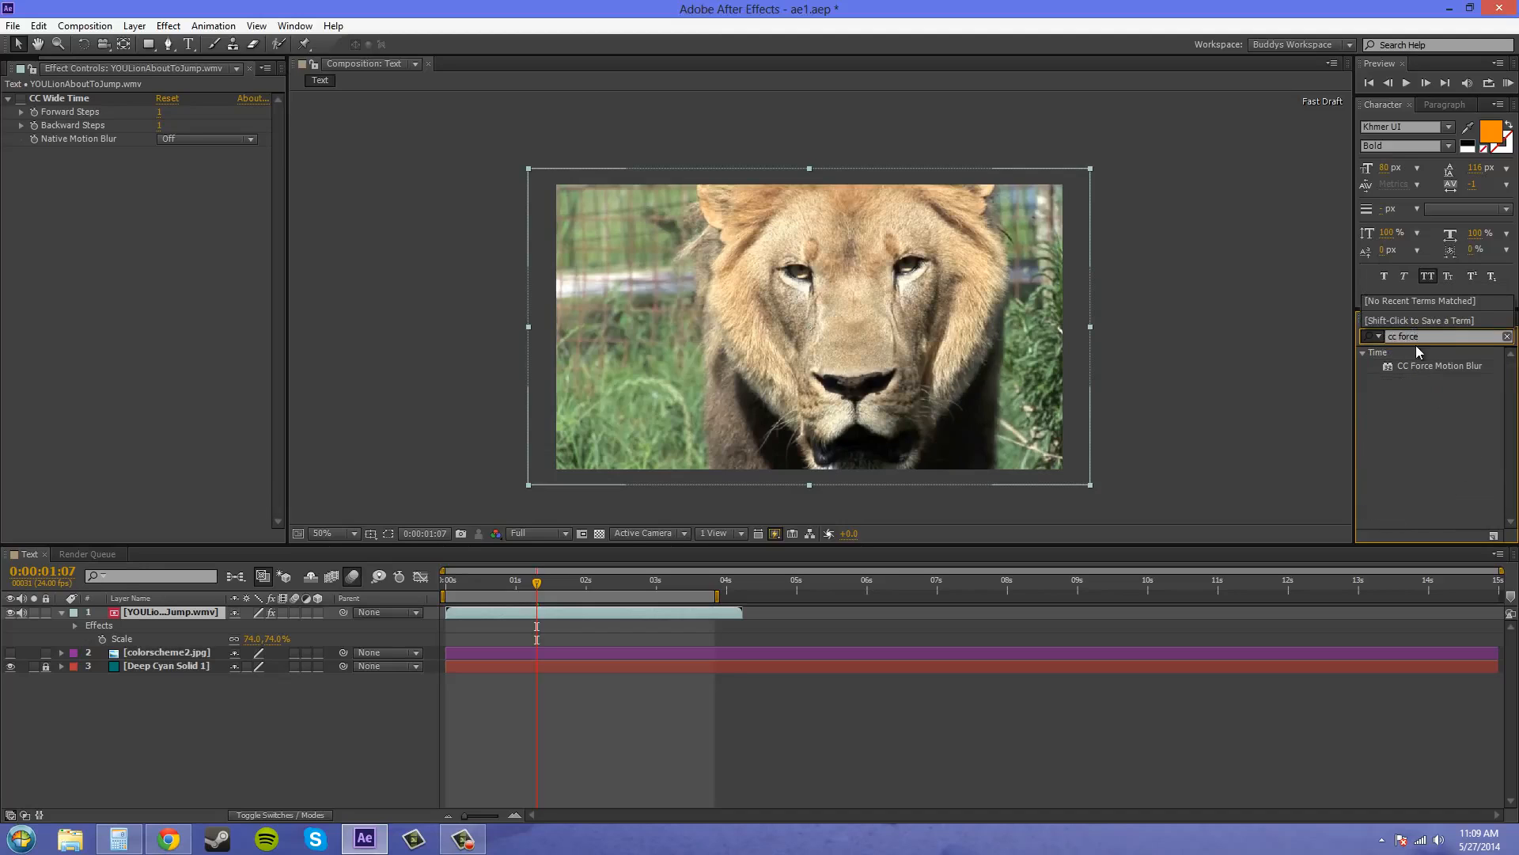
left_click(1430, 379)
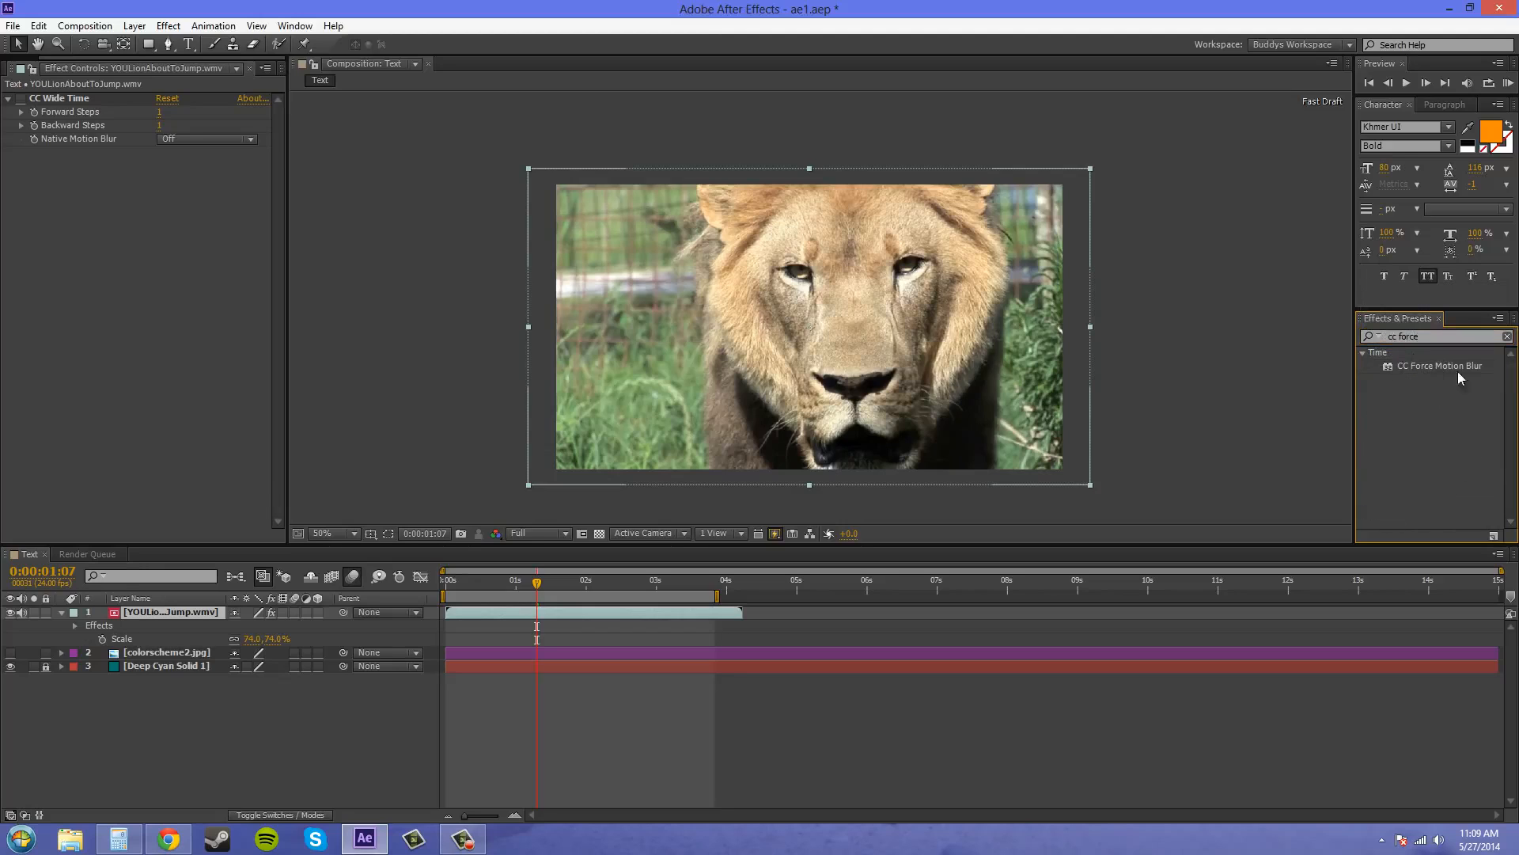
left_click_drag(1446, 366, 187, 615)
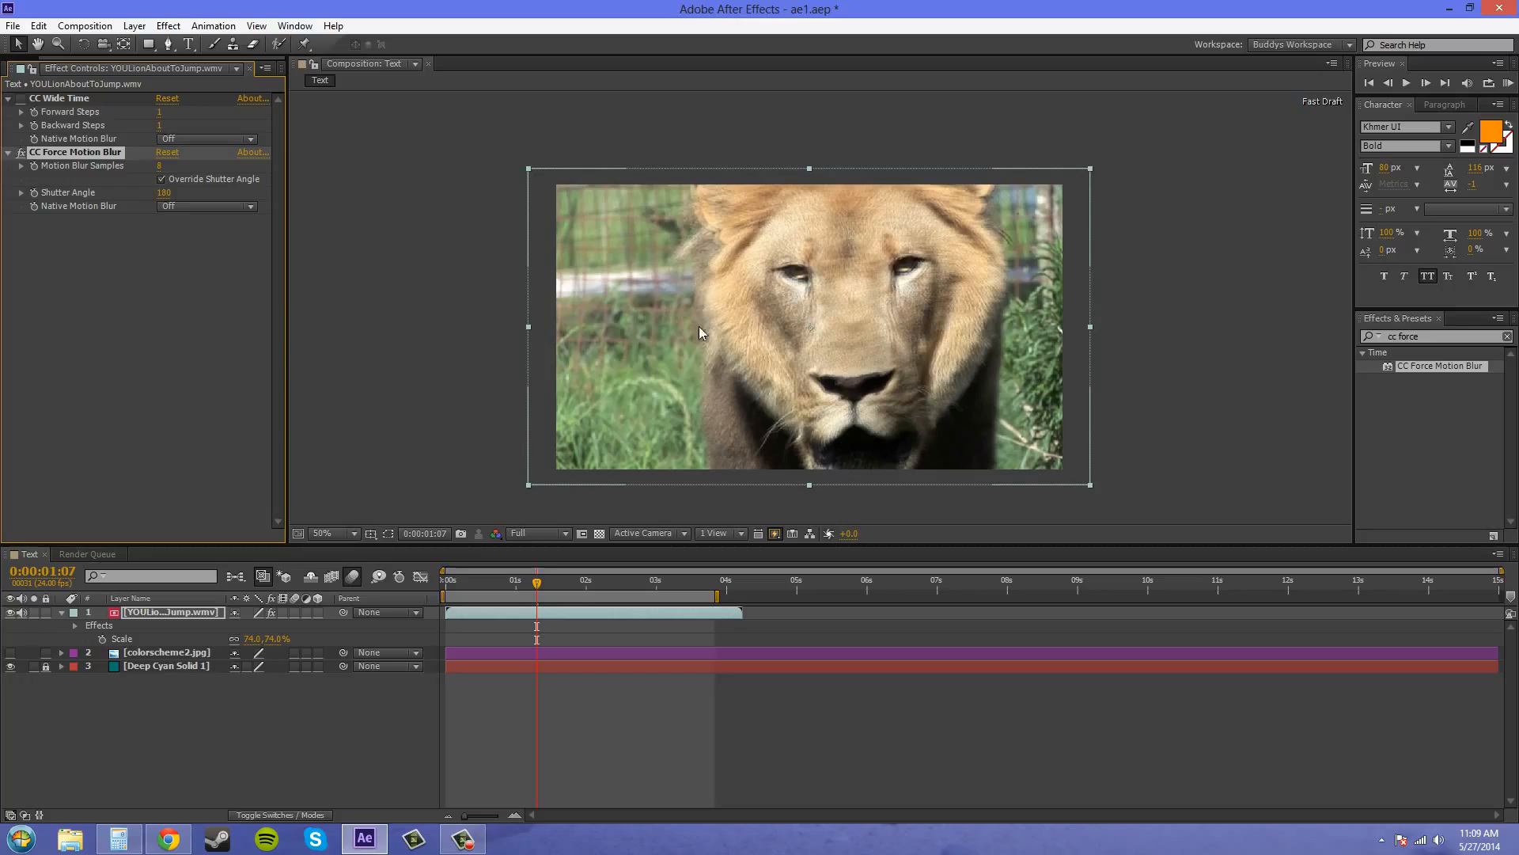
Step: Compare the lion frame with and without CC Force Motion Blur, and set its Motion Blur Samples to 24
left_click(22, 153)
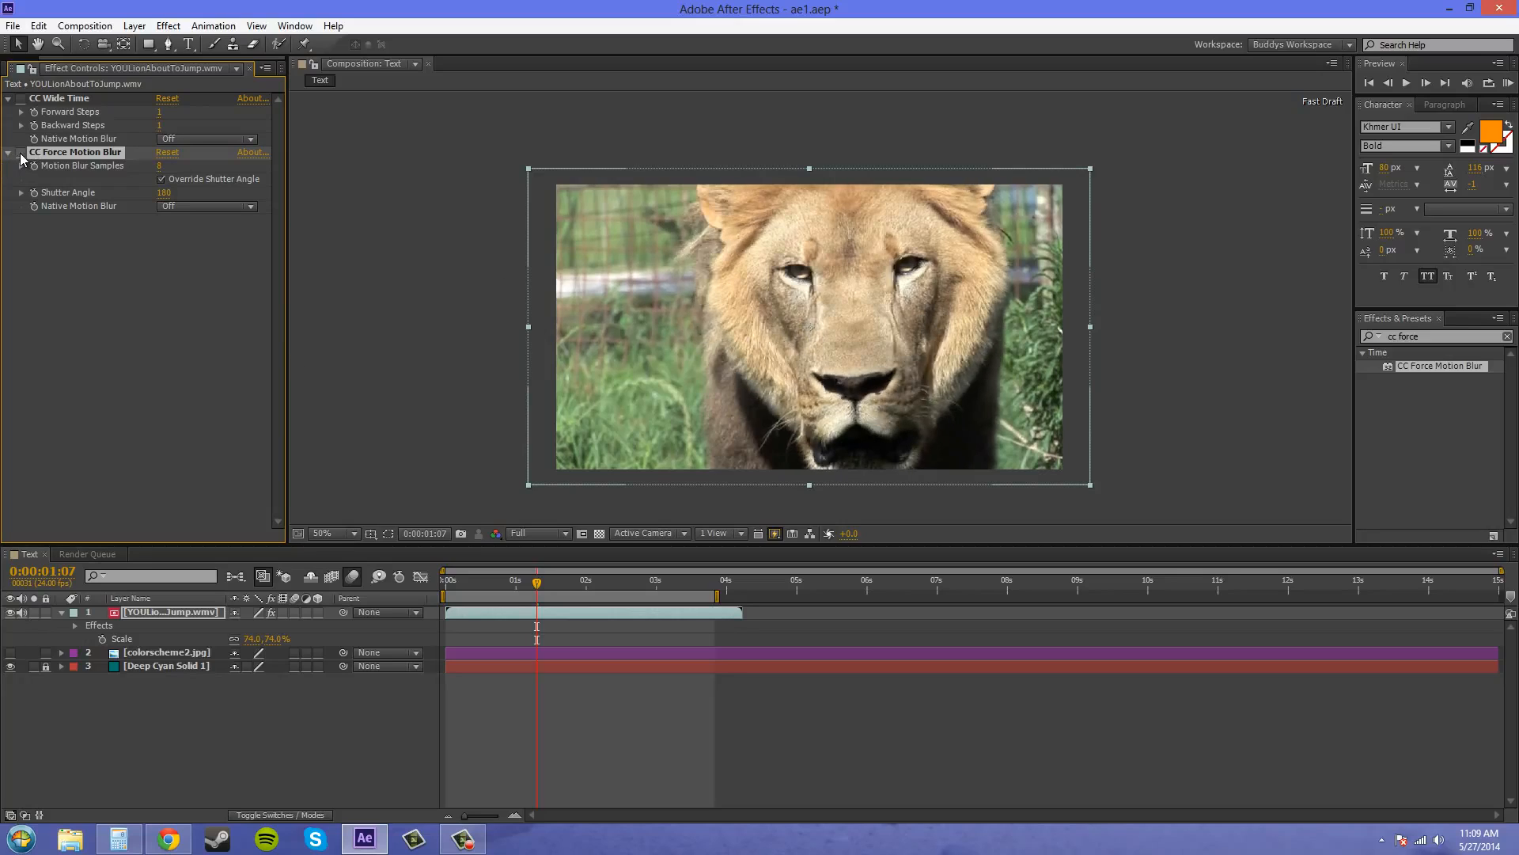
left_click(21, 153)
left_click(21, 154)
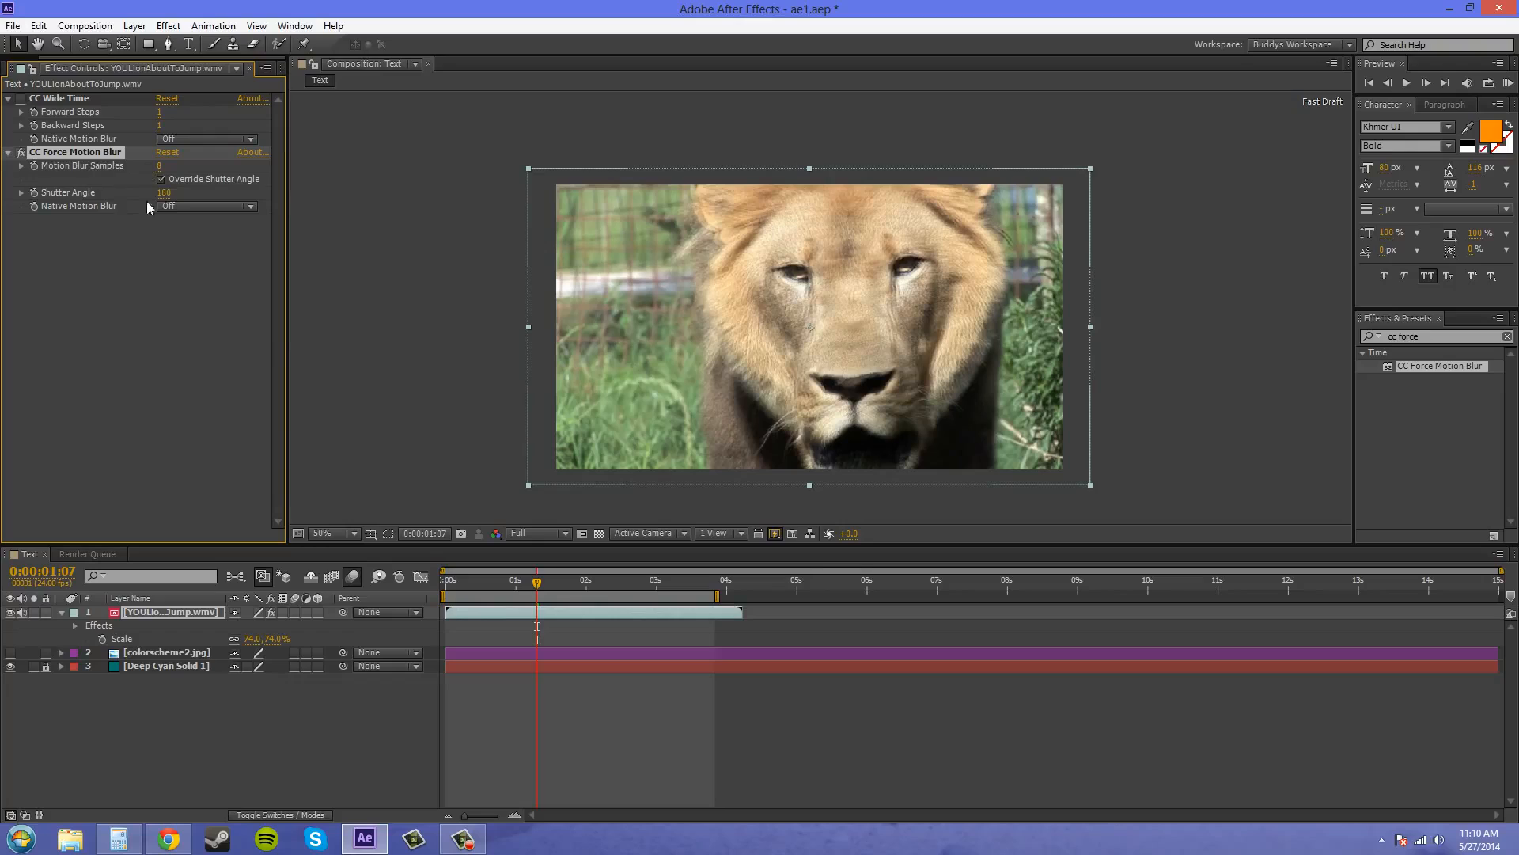
left_click_drag(160, 166, 173, 167)
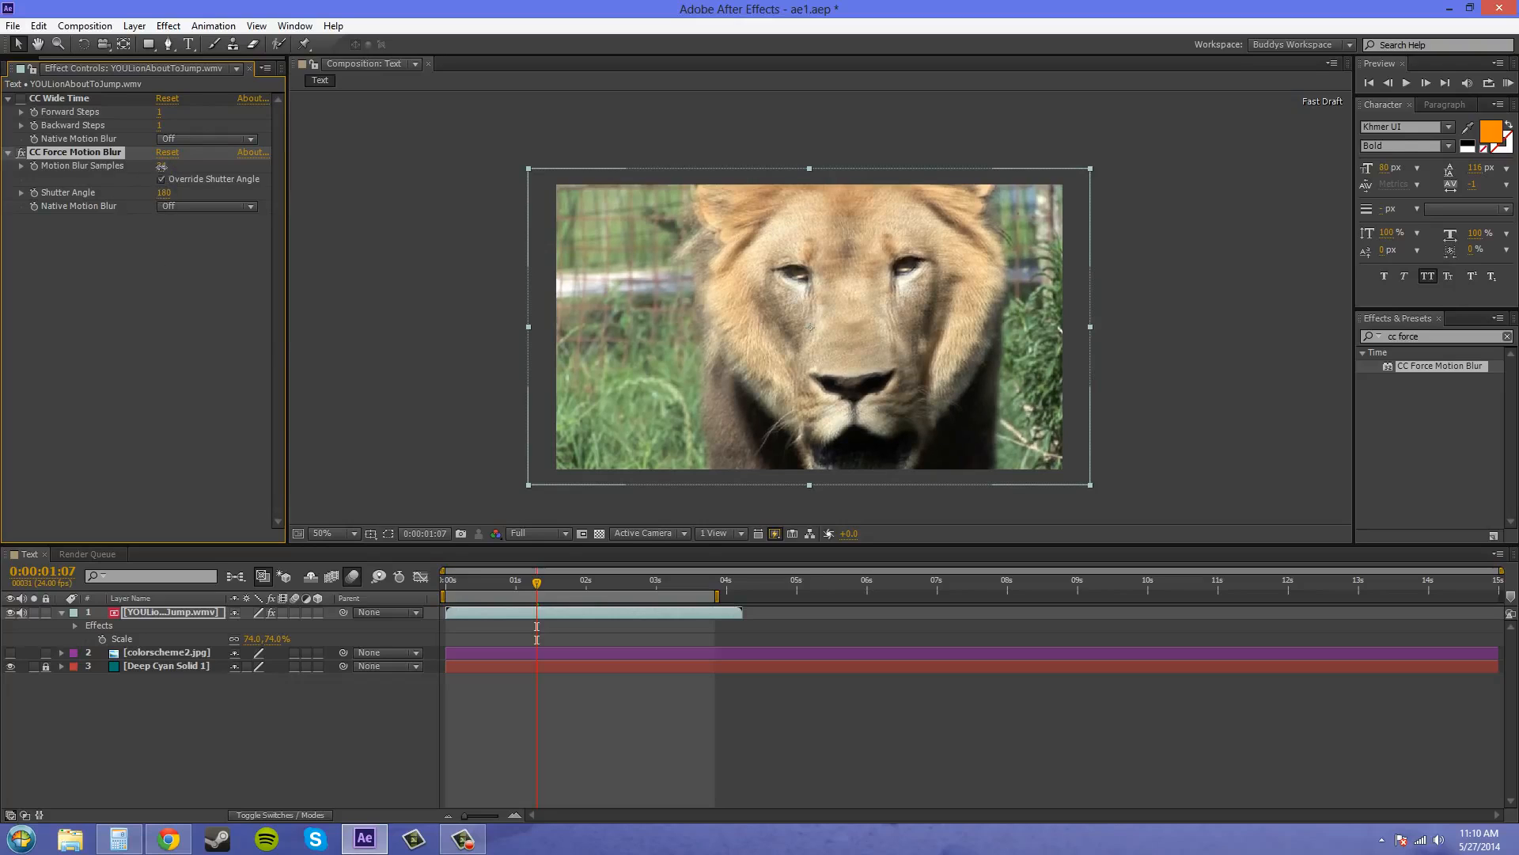
left_click(193, 248)
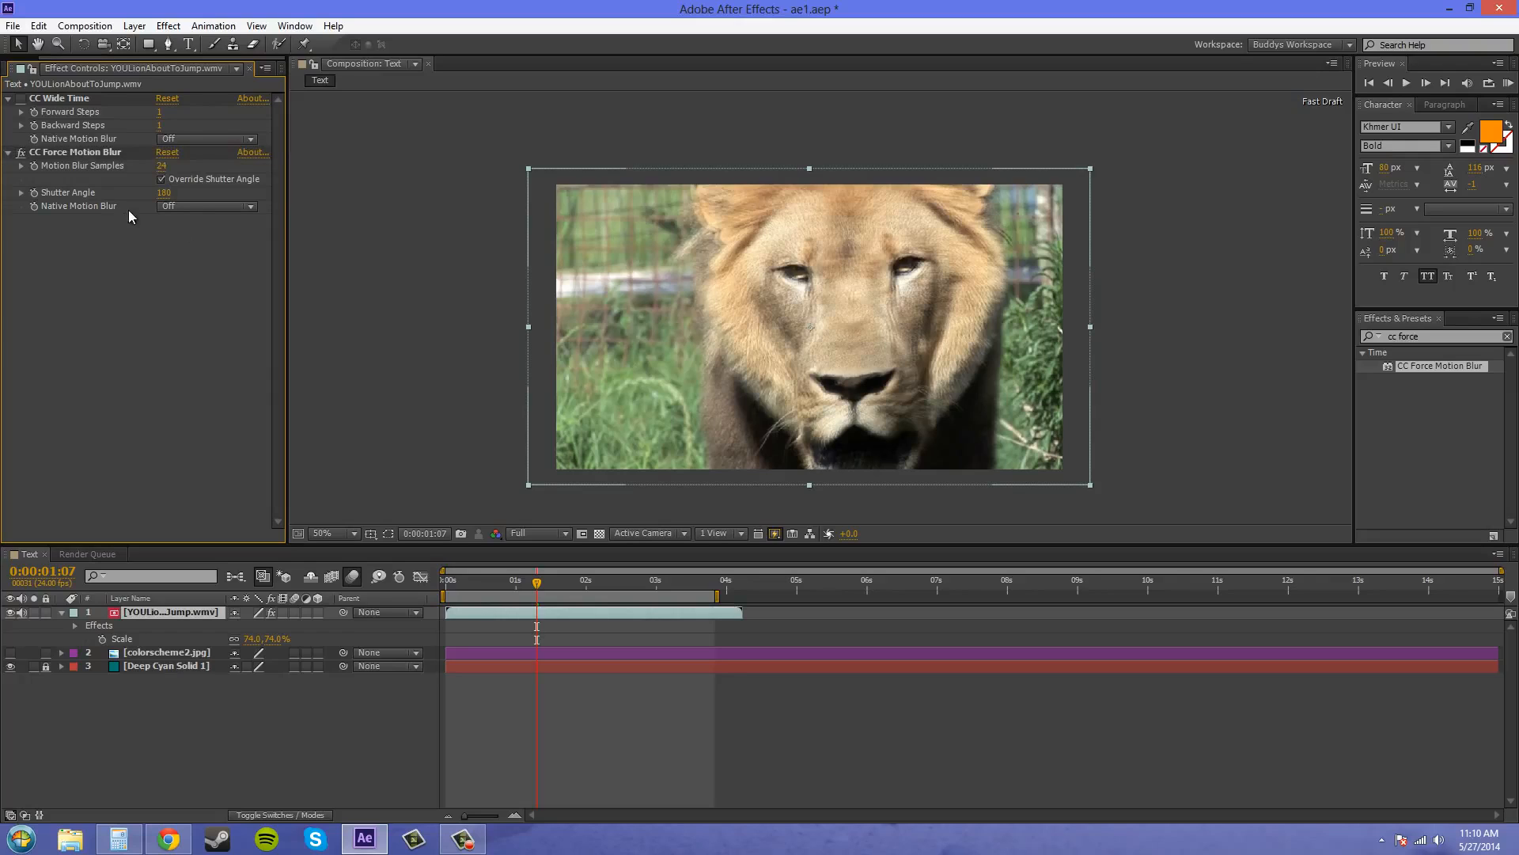
Step: Check the motion blur shutter and sample options in the advanced composition settings, and cancel without changing them
left_click(86, 26)
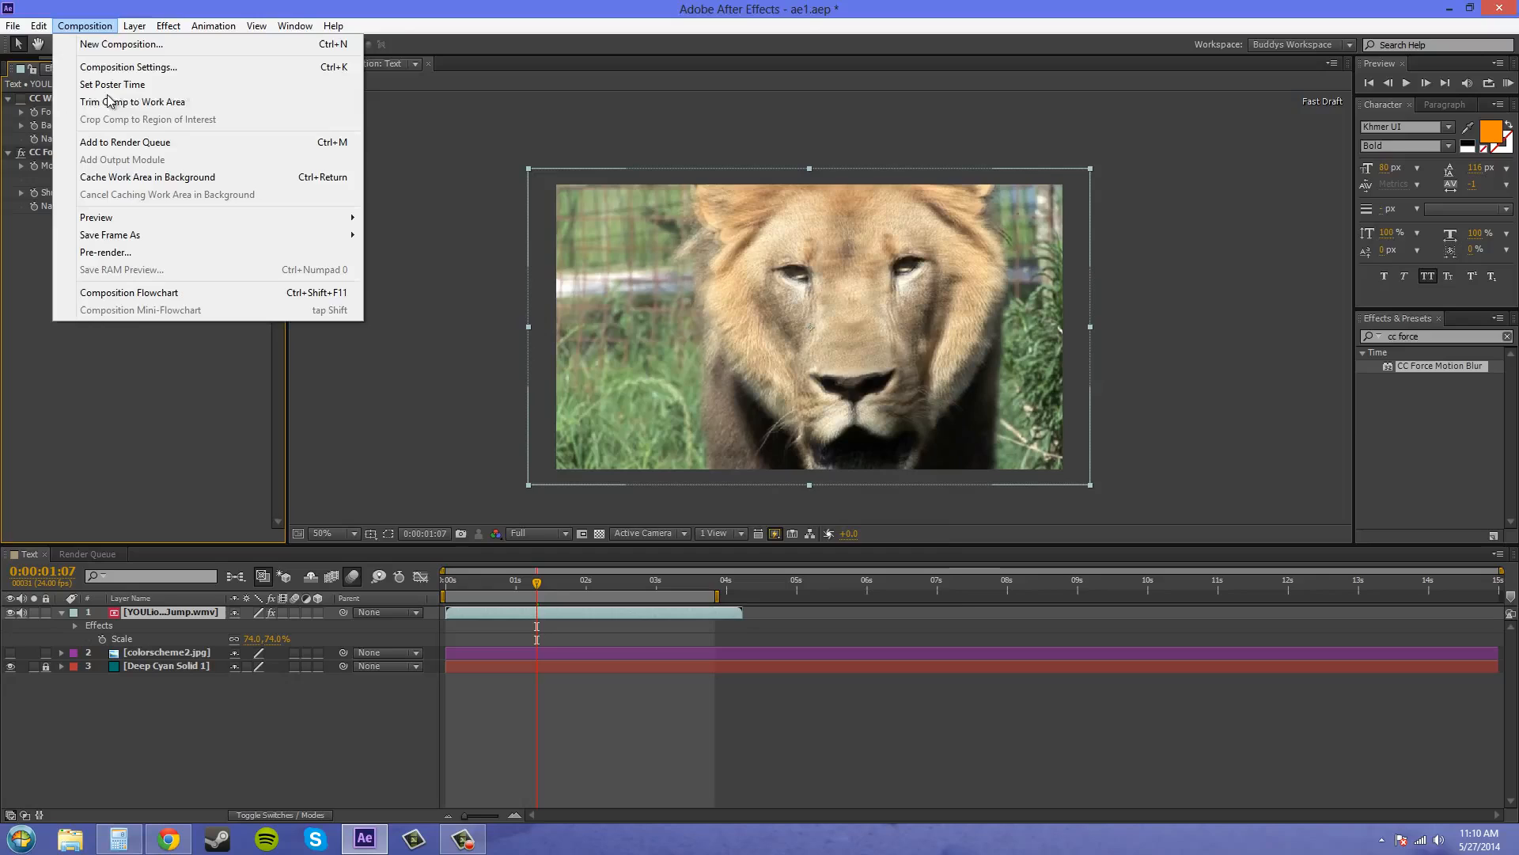
left_click(139, 69)
left_click(643, 304)
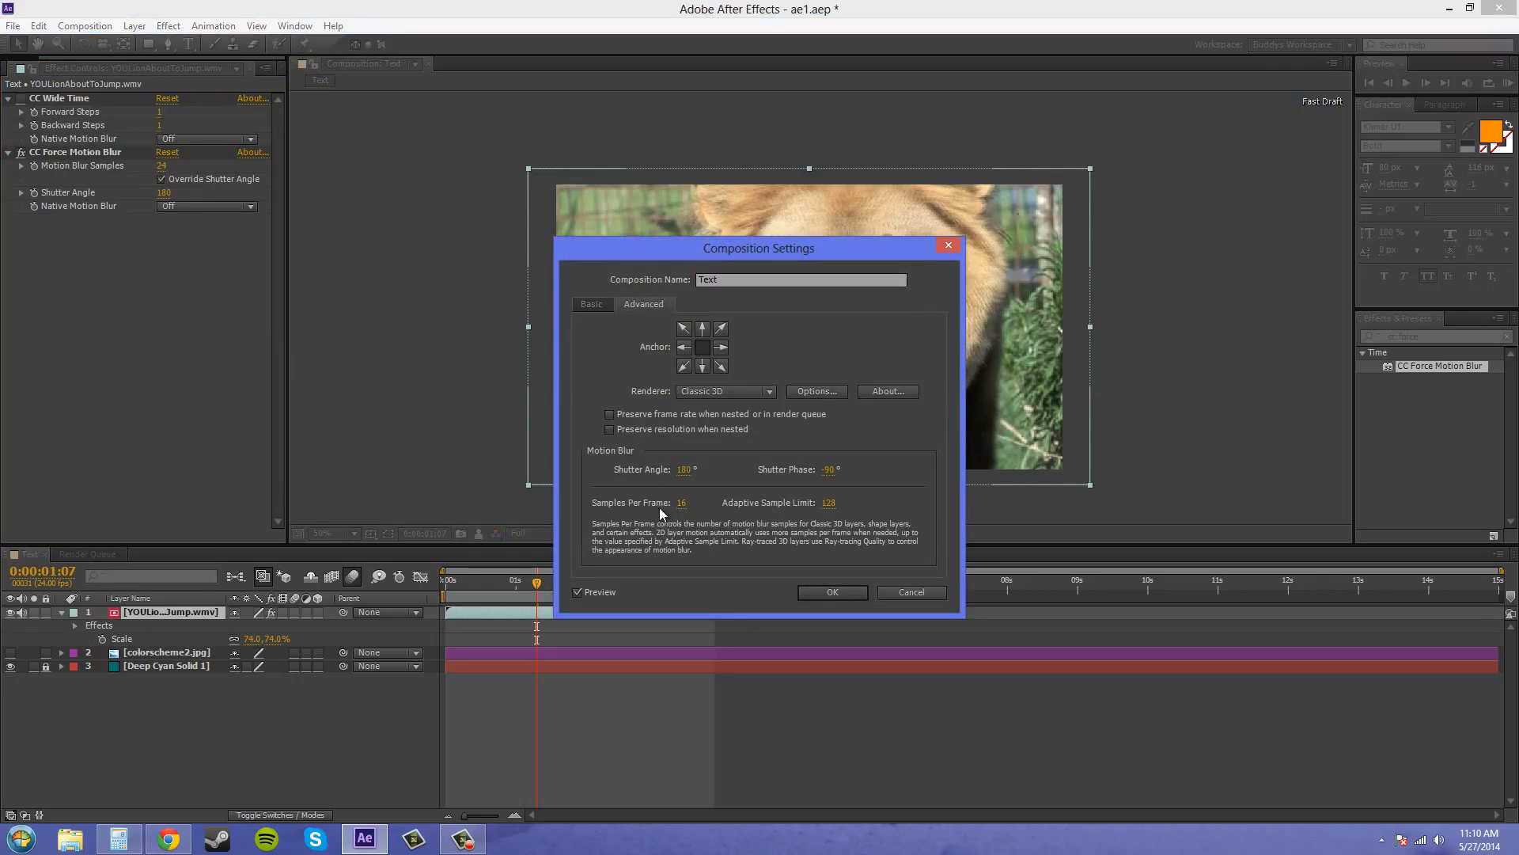
left_click(909, 592)
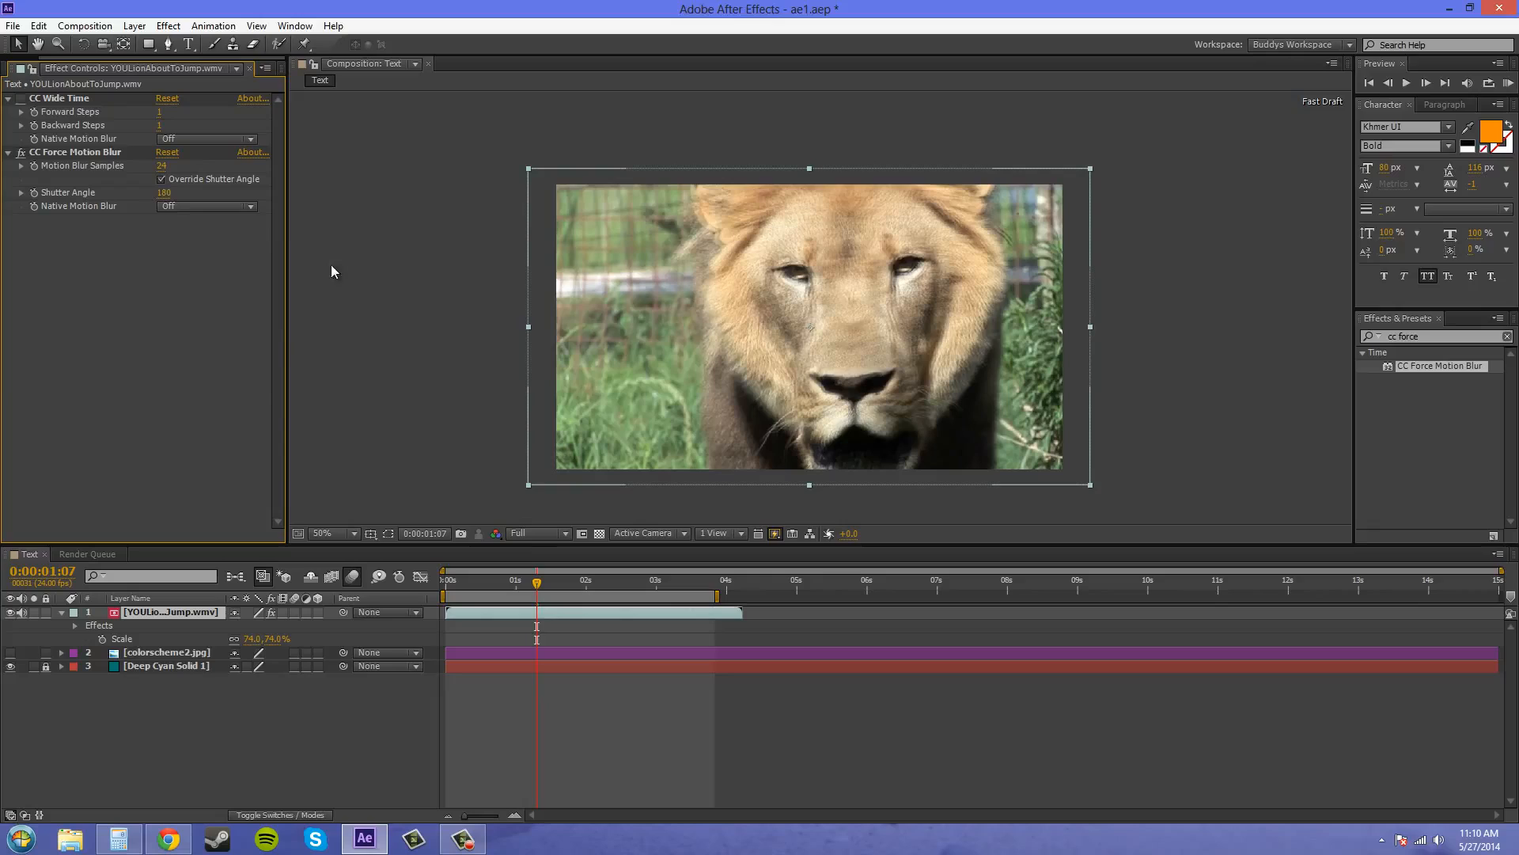
Step: Try CC Force Motion Blur Shutter Angle values of 360 and 2057, and return the angle to 180
left_click(165, 192)
type("360")
key("Return")
left_click_drag(163, 192, 174, 298)
left_click(165, 193)
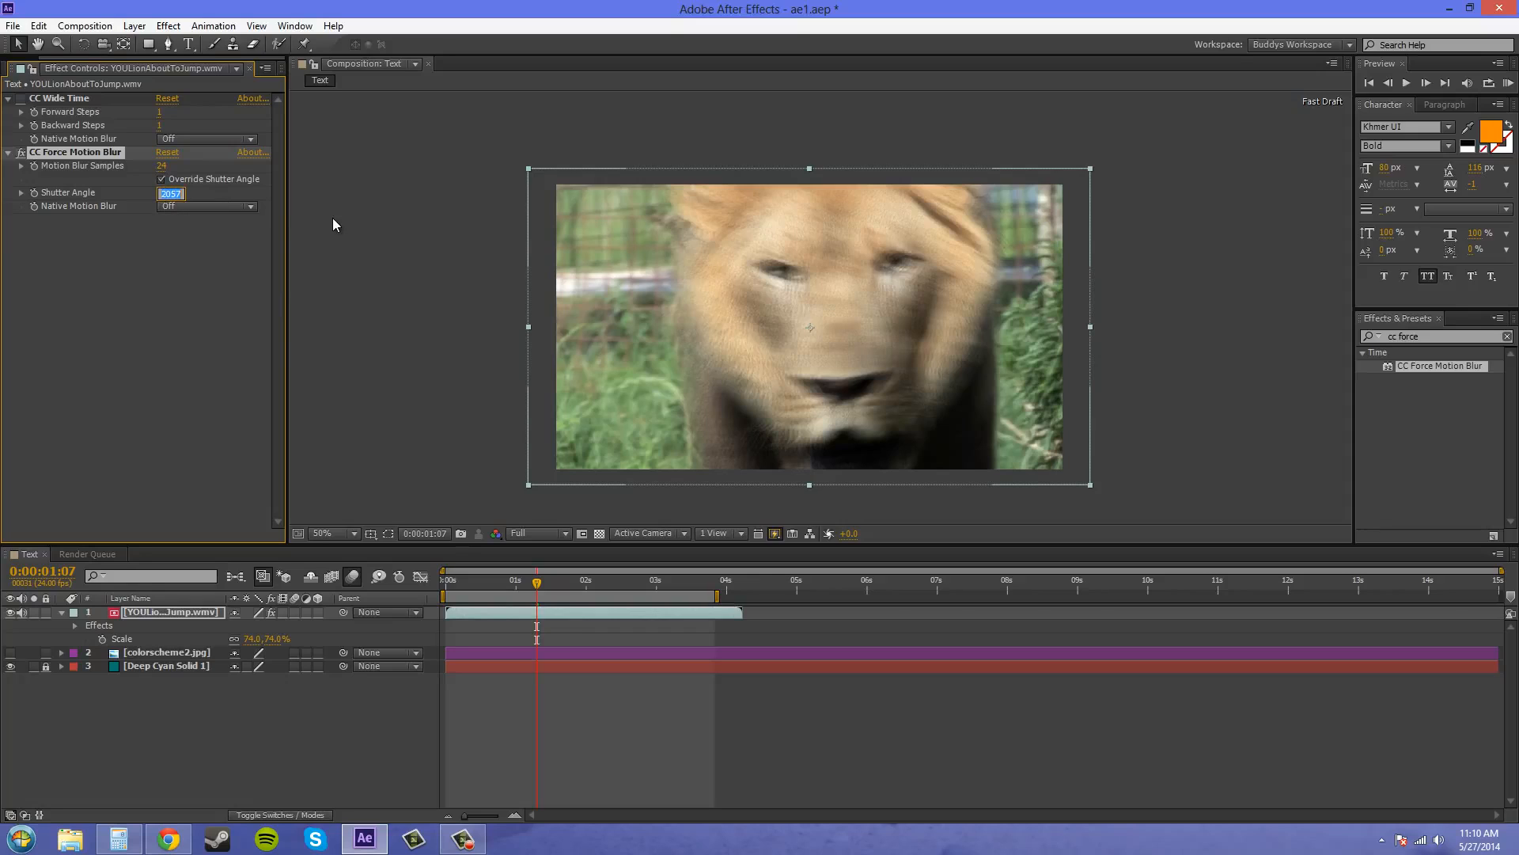
type("180")
left_click(154, 269)
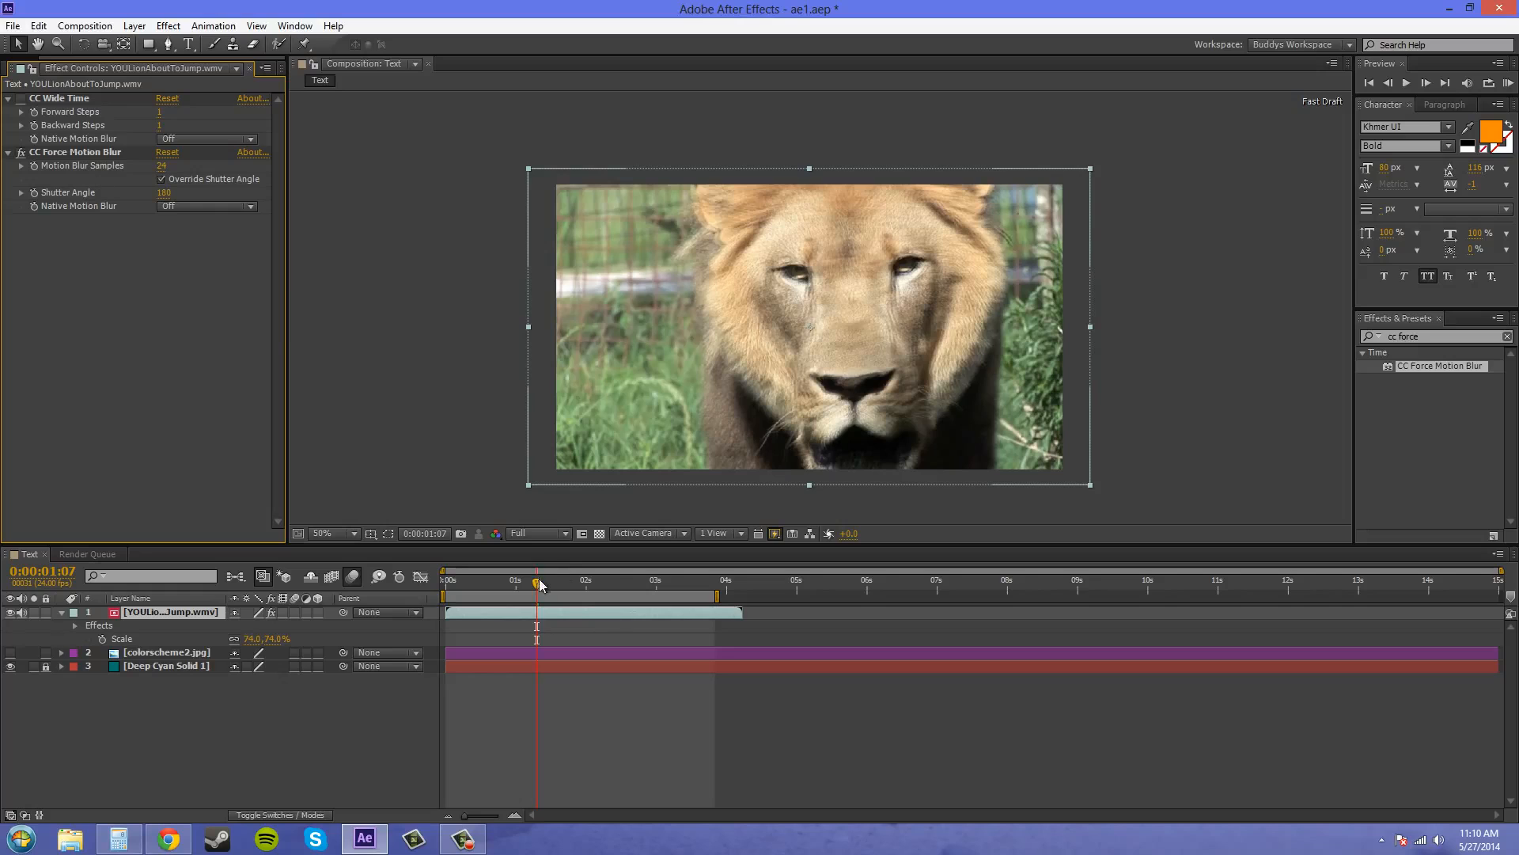
Step: Go to 0:00:02:16 and check the effect of CC Force Motion Blur on the lion close-up
left_click_drag(537, 584, 633, 587)
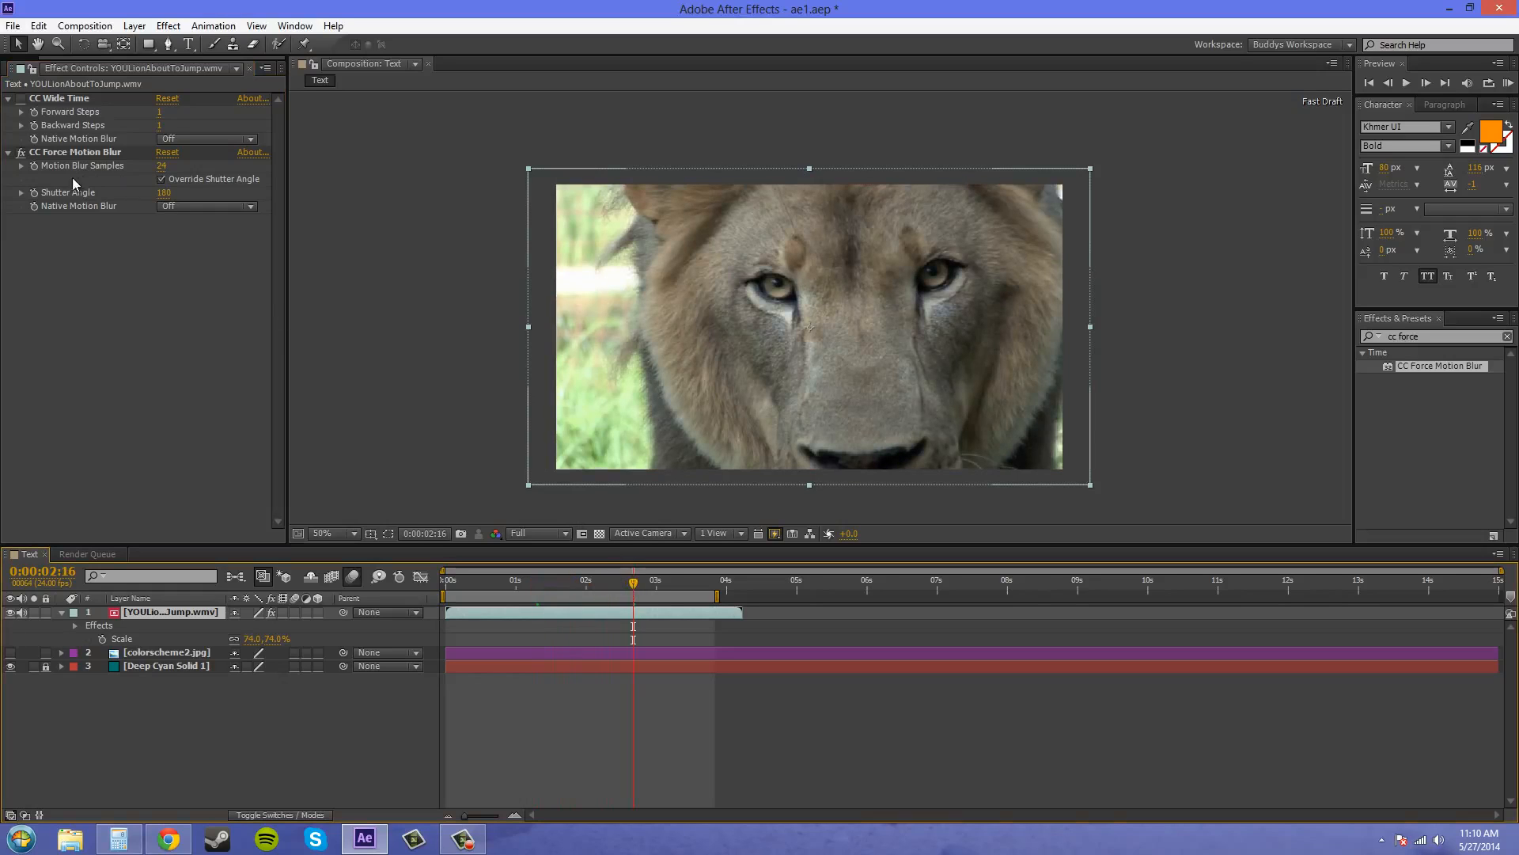
left_click(21, 157)
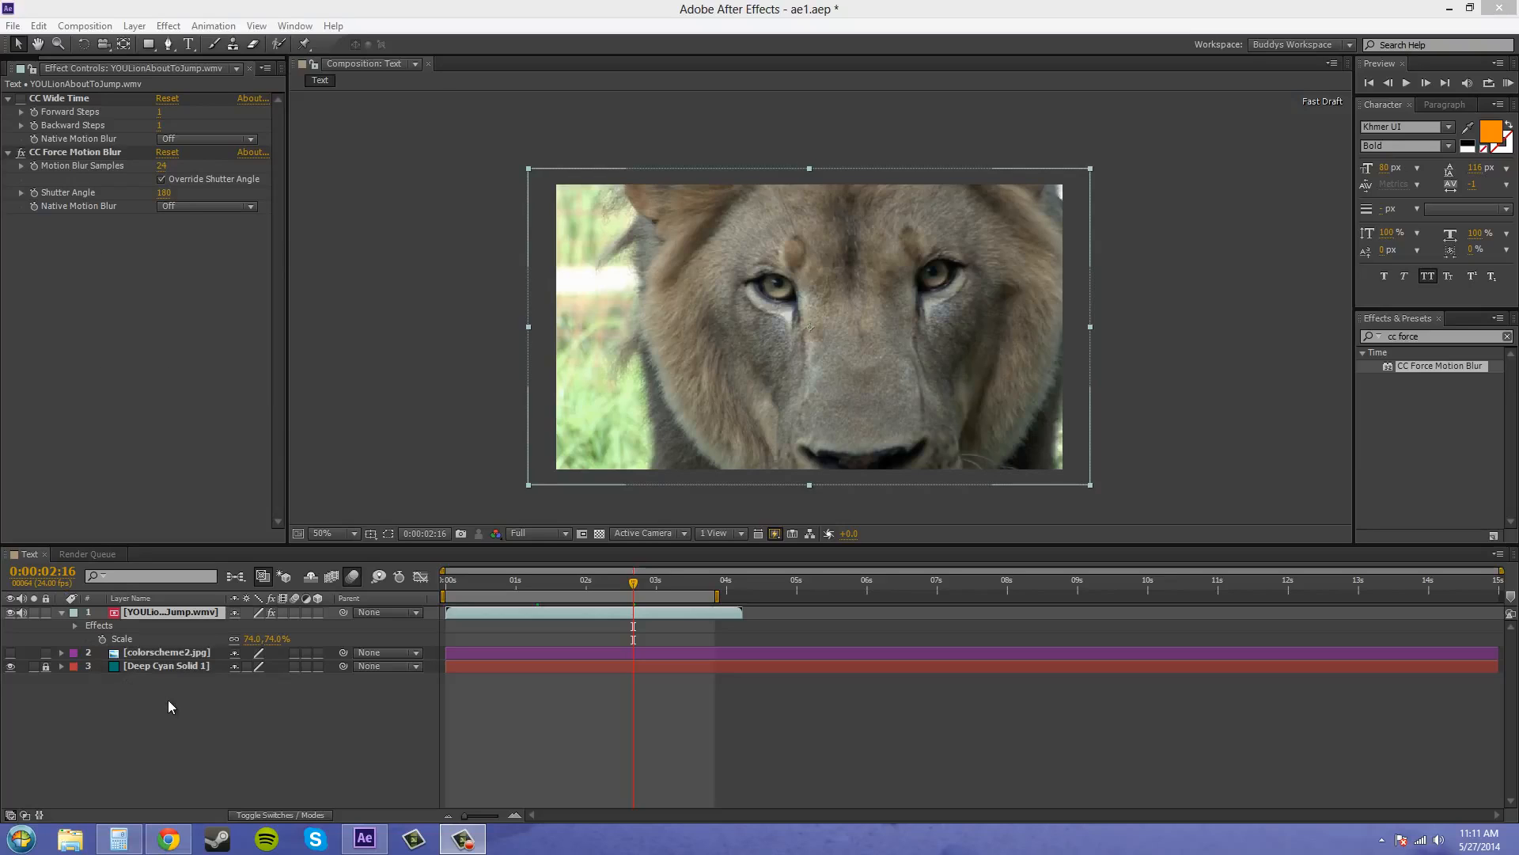
left_click(77, 311)
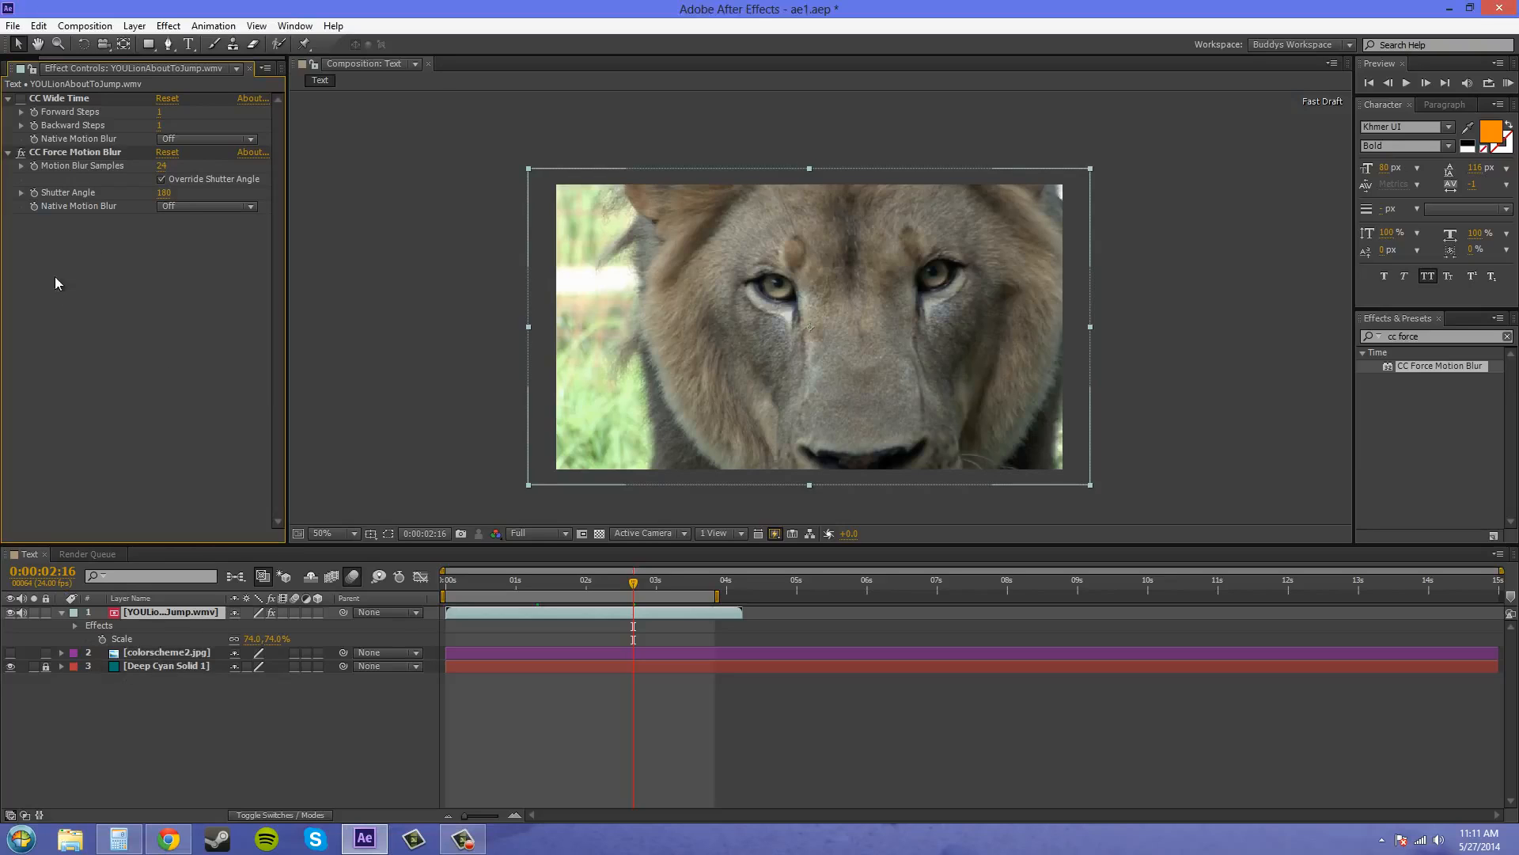
Step: Delete the lion video layer from the composition
left_click(133, 686)
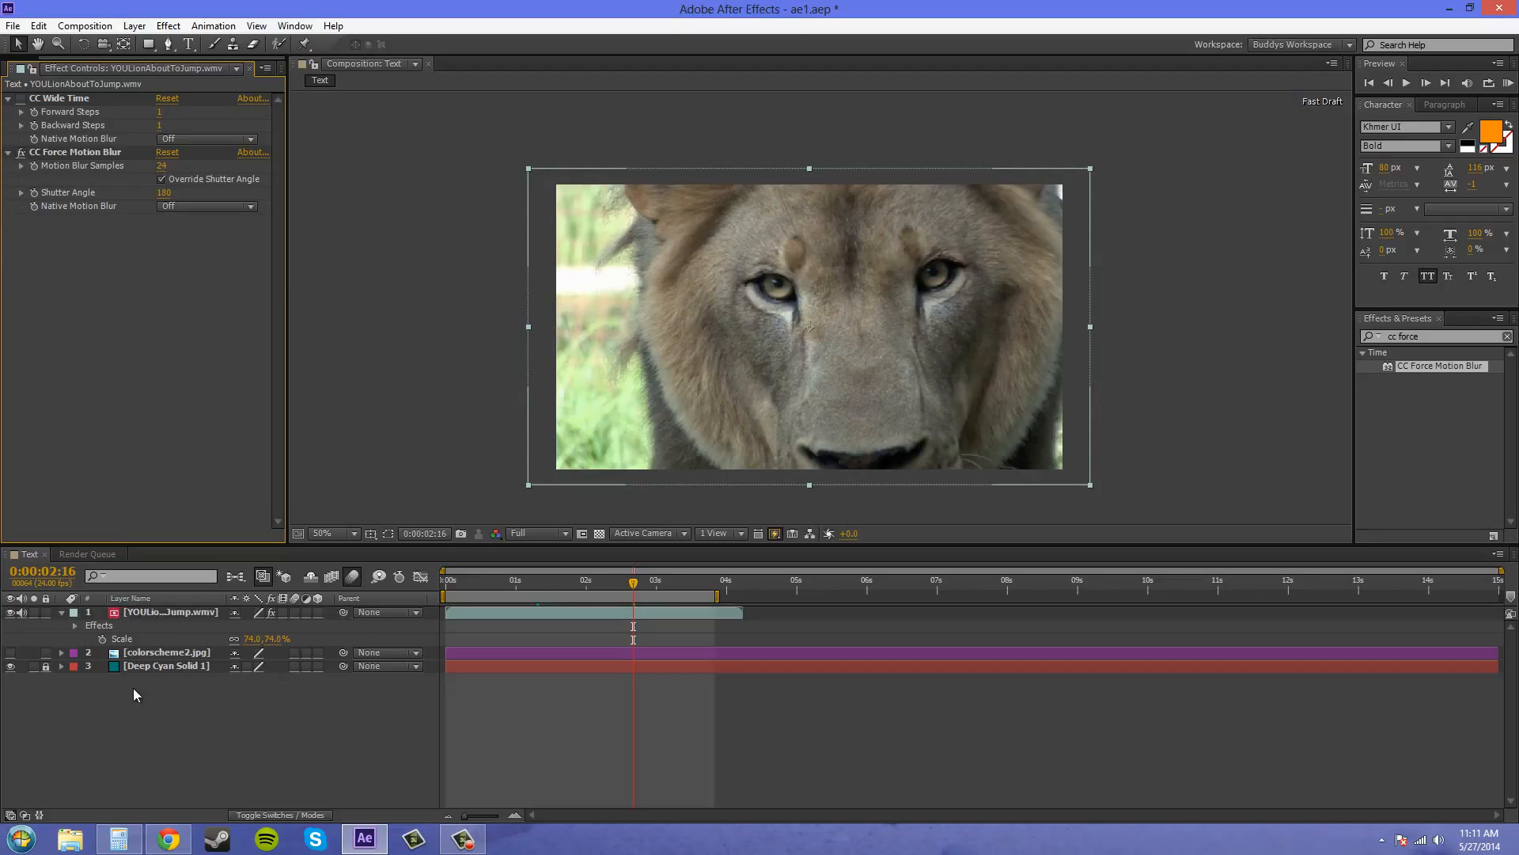
left_click(155, 614)
key("Delete")
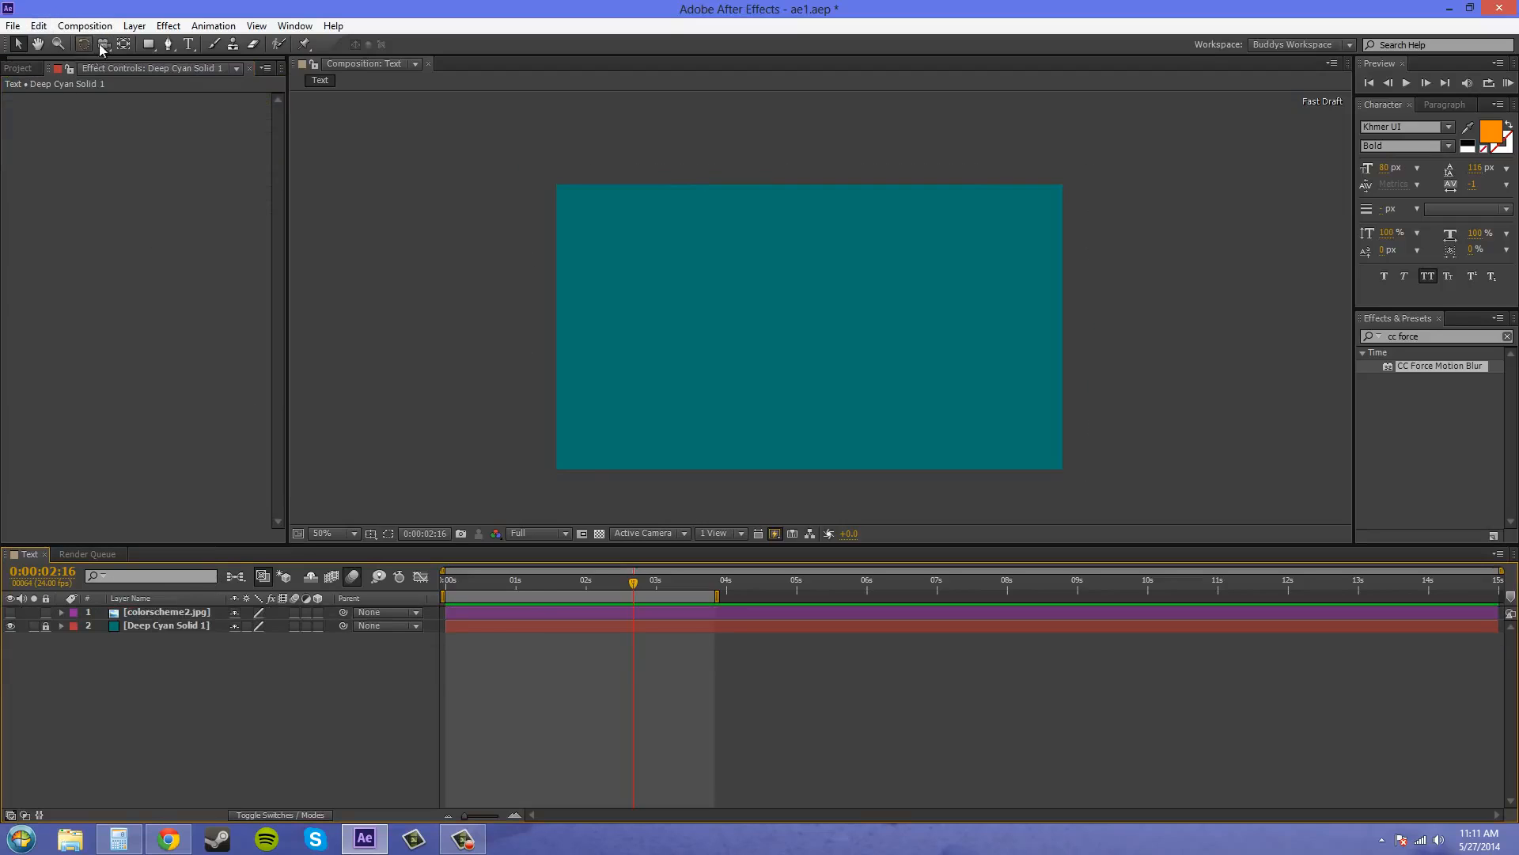
Step: Find hotdog_cat.jpg in the project's Images folder and add it as the uppermost layer of the composition
left_click(22, 68)
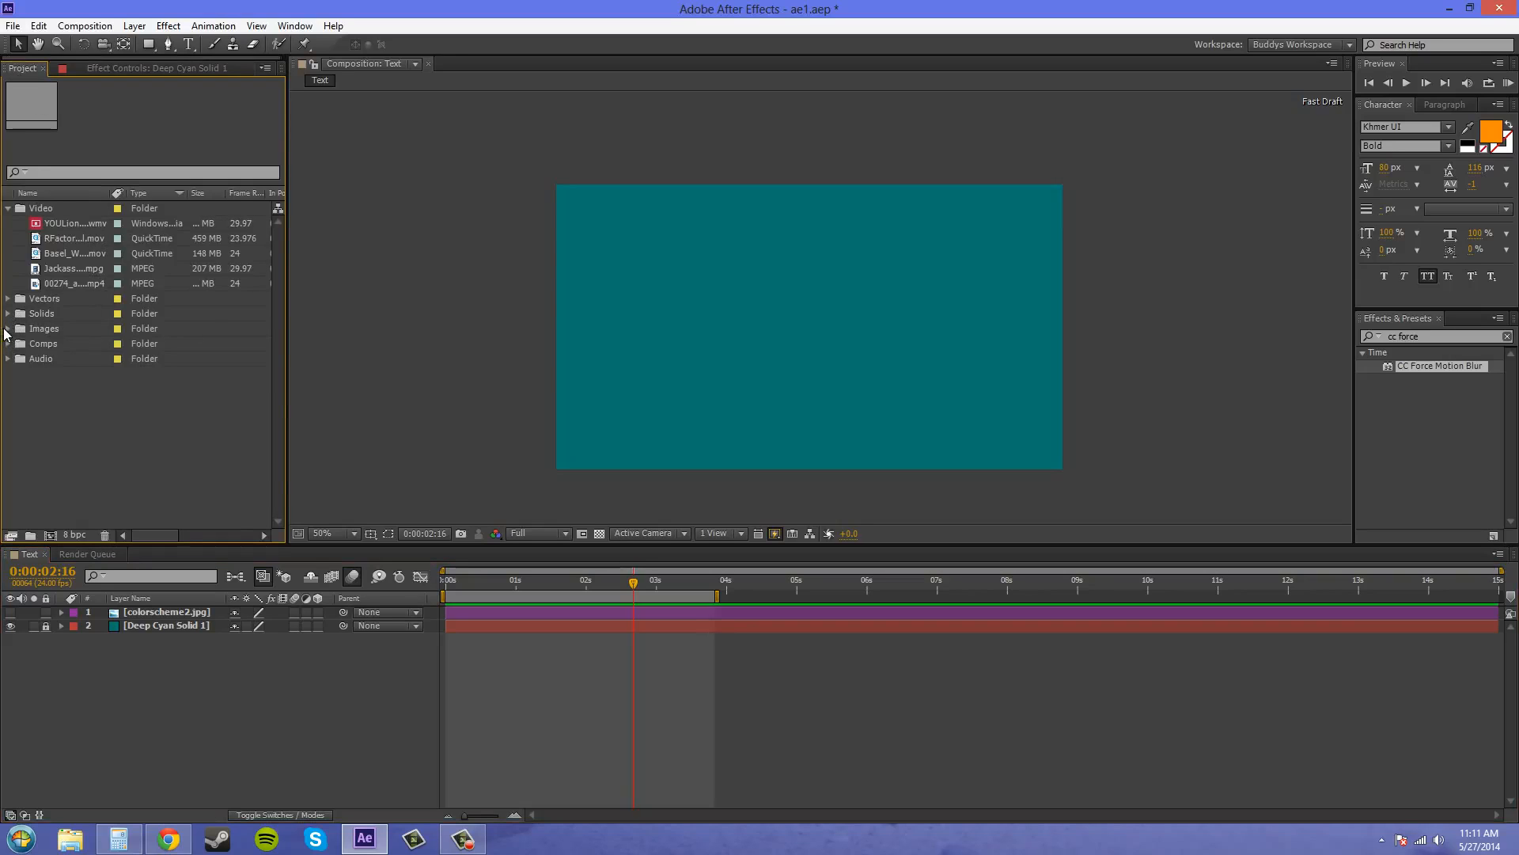
left_click(7, 328)
left_click(63, 402)
left_click(67, 388)
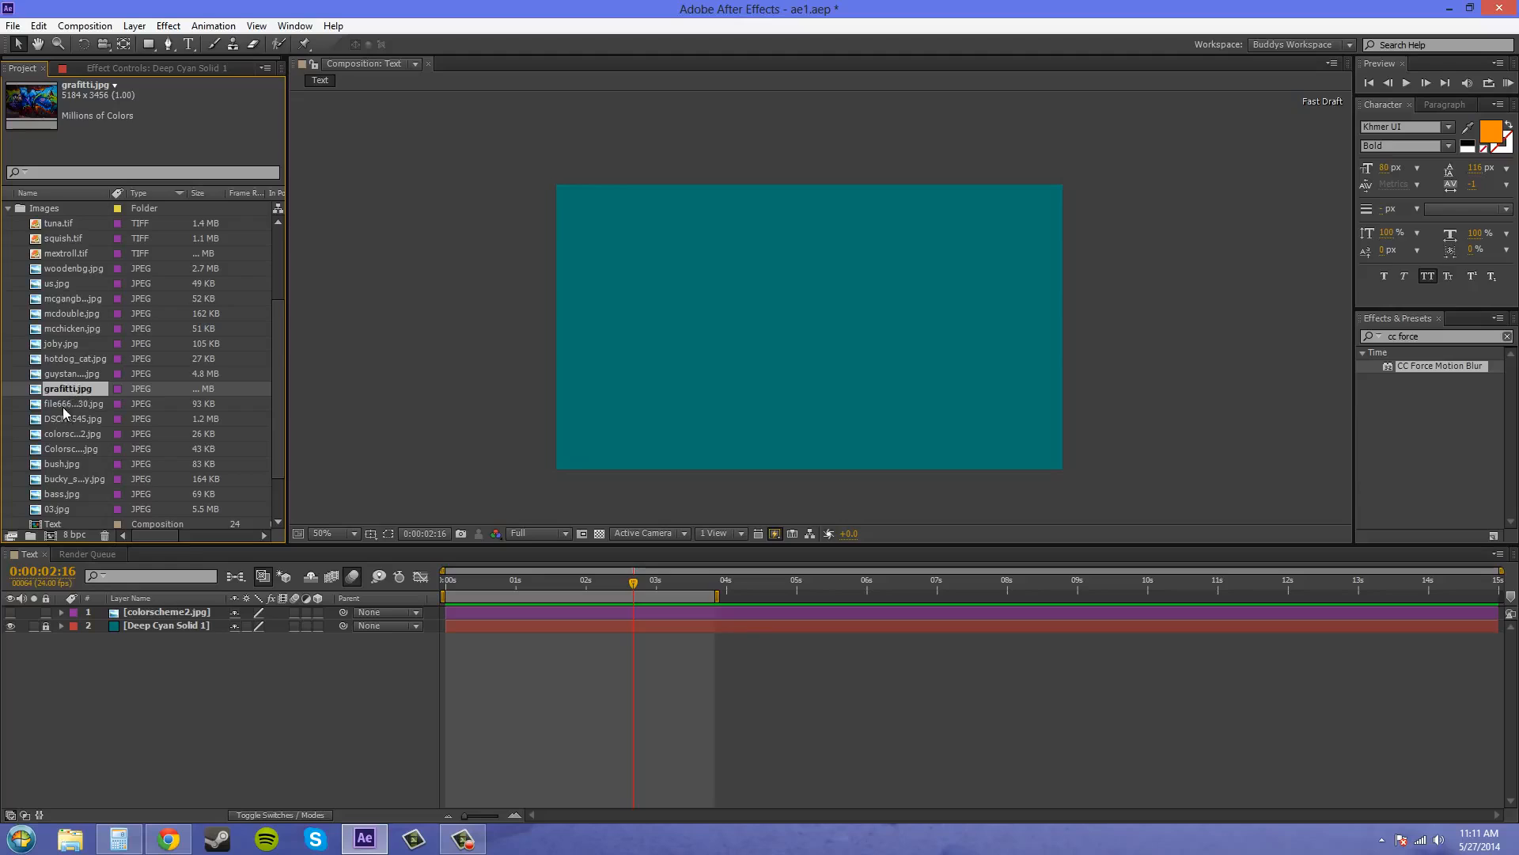
left_click(65, 358)
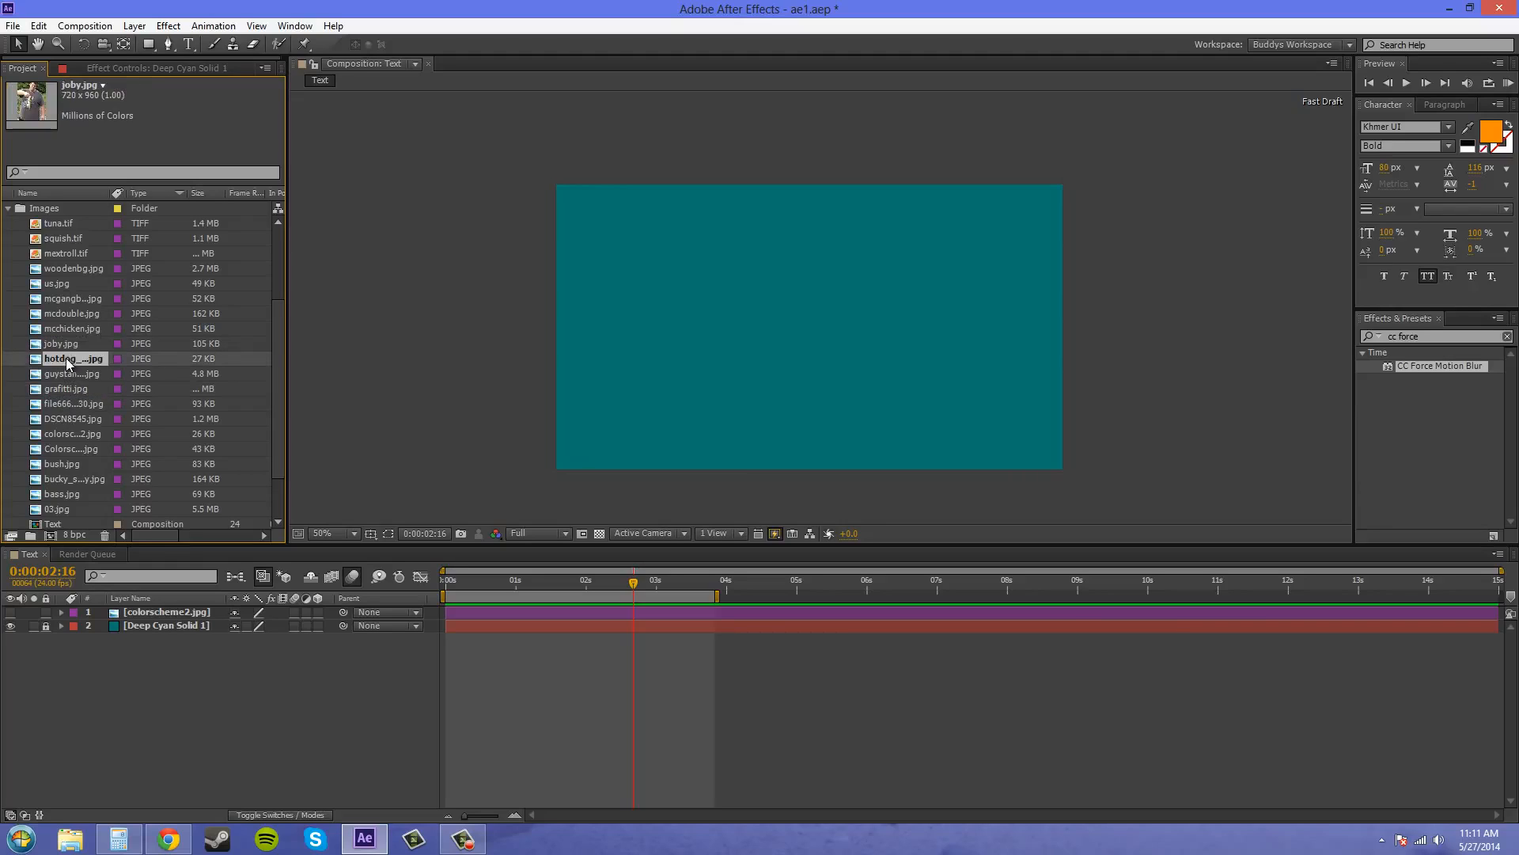
left_click_drag(65, 358, 114, 607)
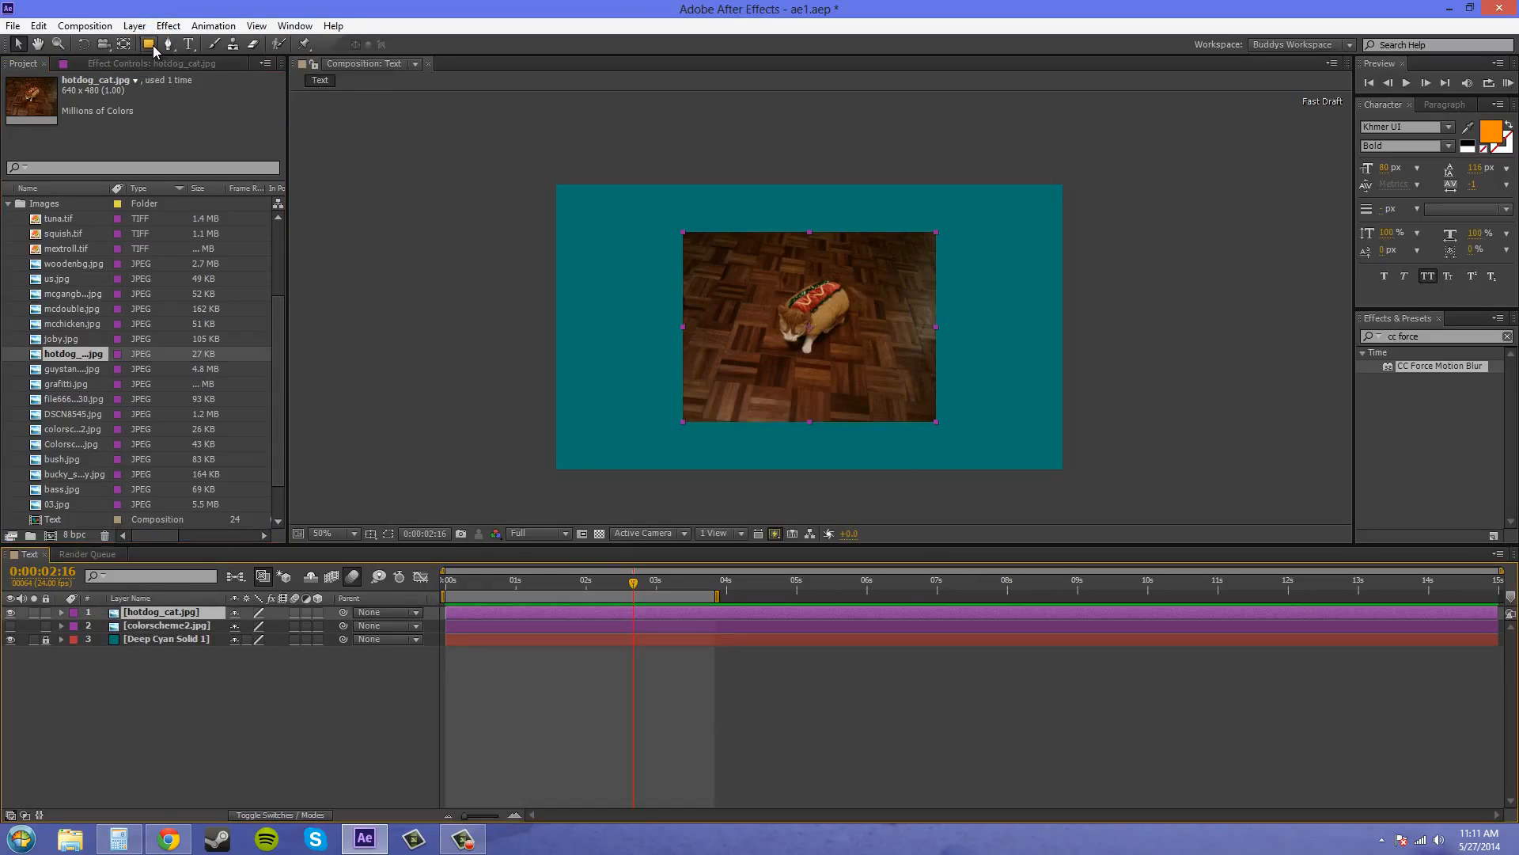
Step: Draw a circular mask around the cat on the hotdog_cat.jpg layer with the Ellipse tool
left_click_drag(154, 45, 201, 79)
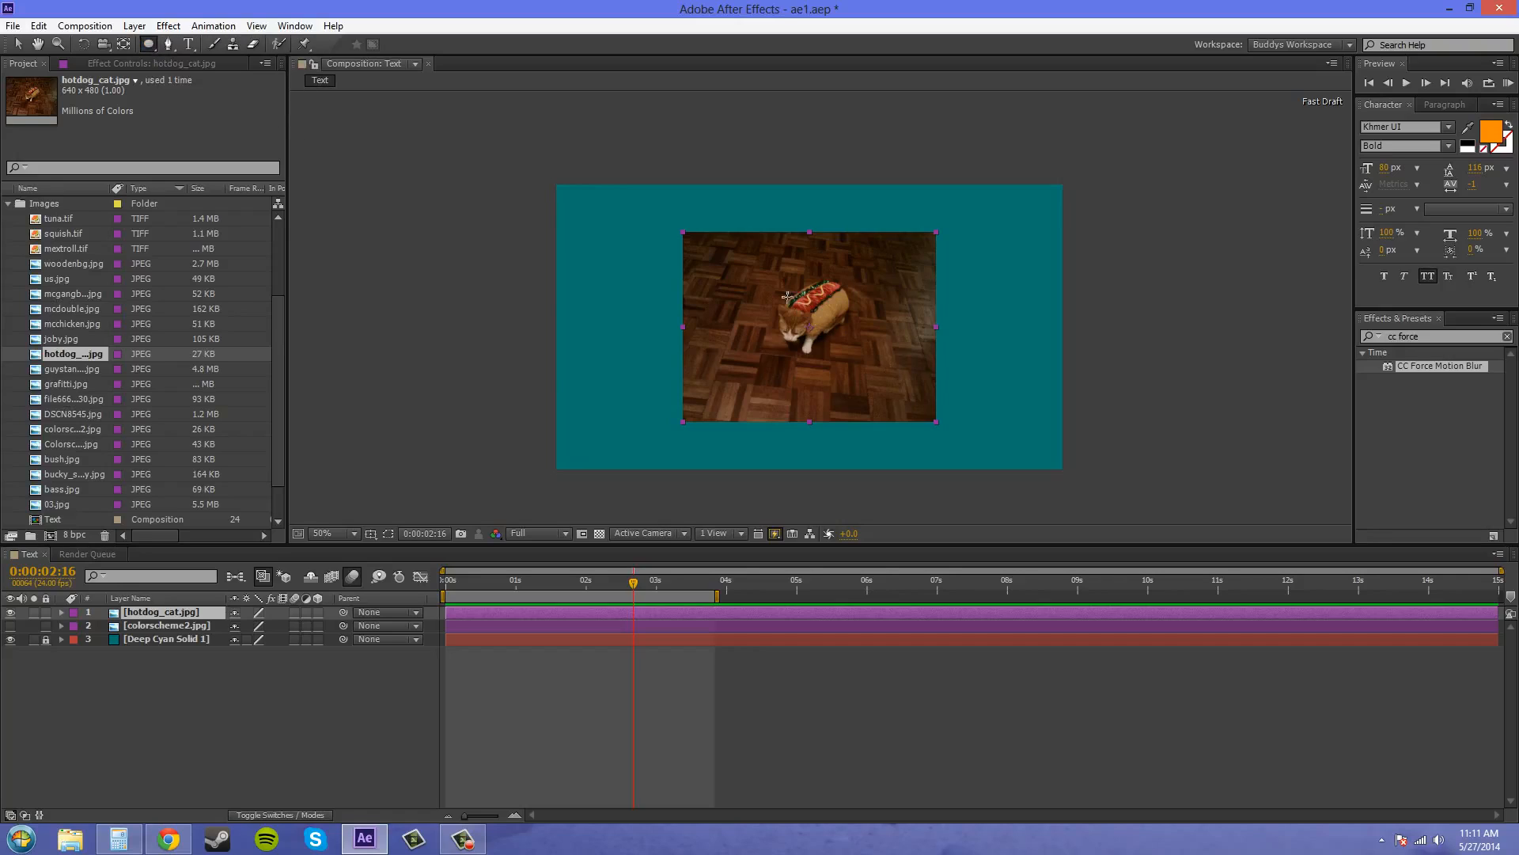
left_click_drag(761, 272, 872, 357)
key("shift")
key("v")
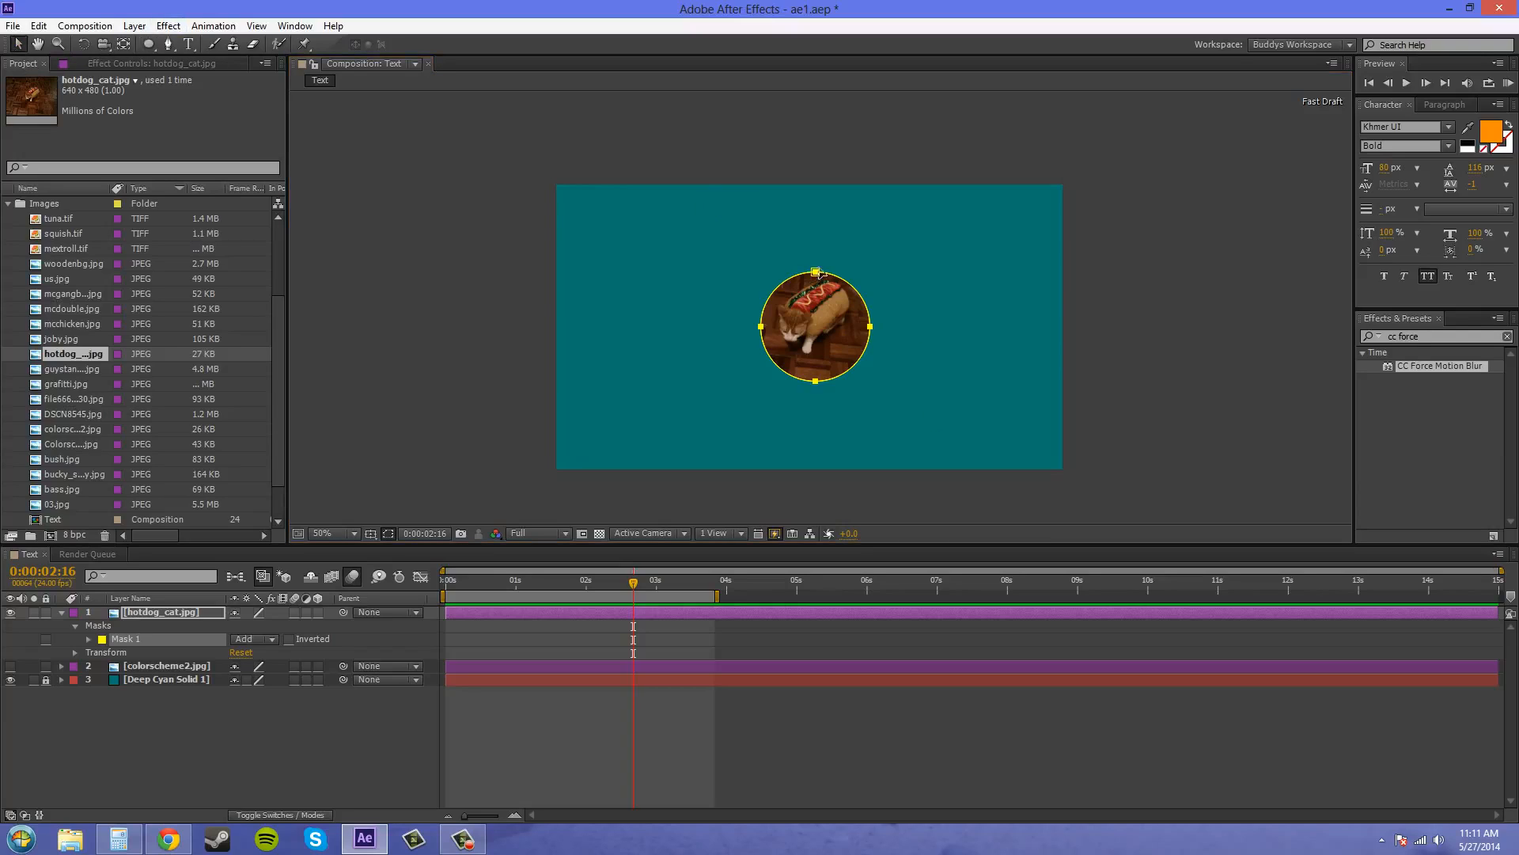
Step: Shift the circular mask slightly upward to center it on the cat, and hide the mask outlines
left_click_drag(818, 273, 816, 263)
left_click(1192, 315)
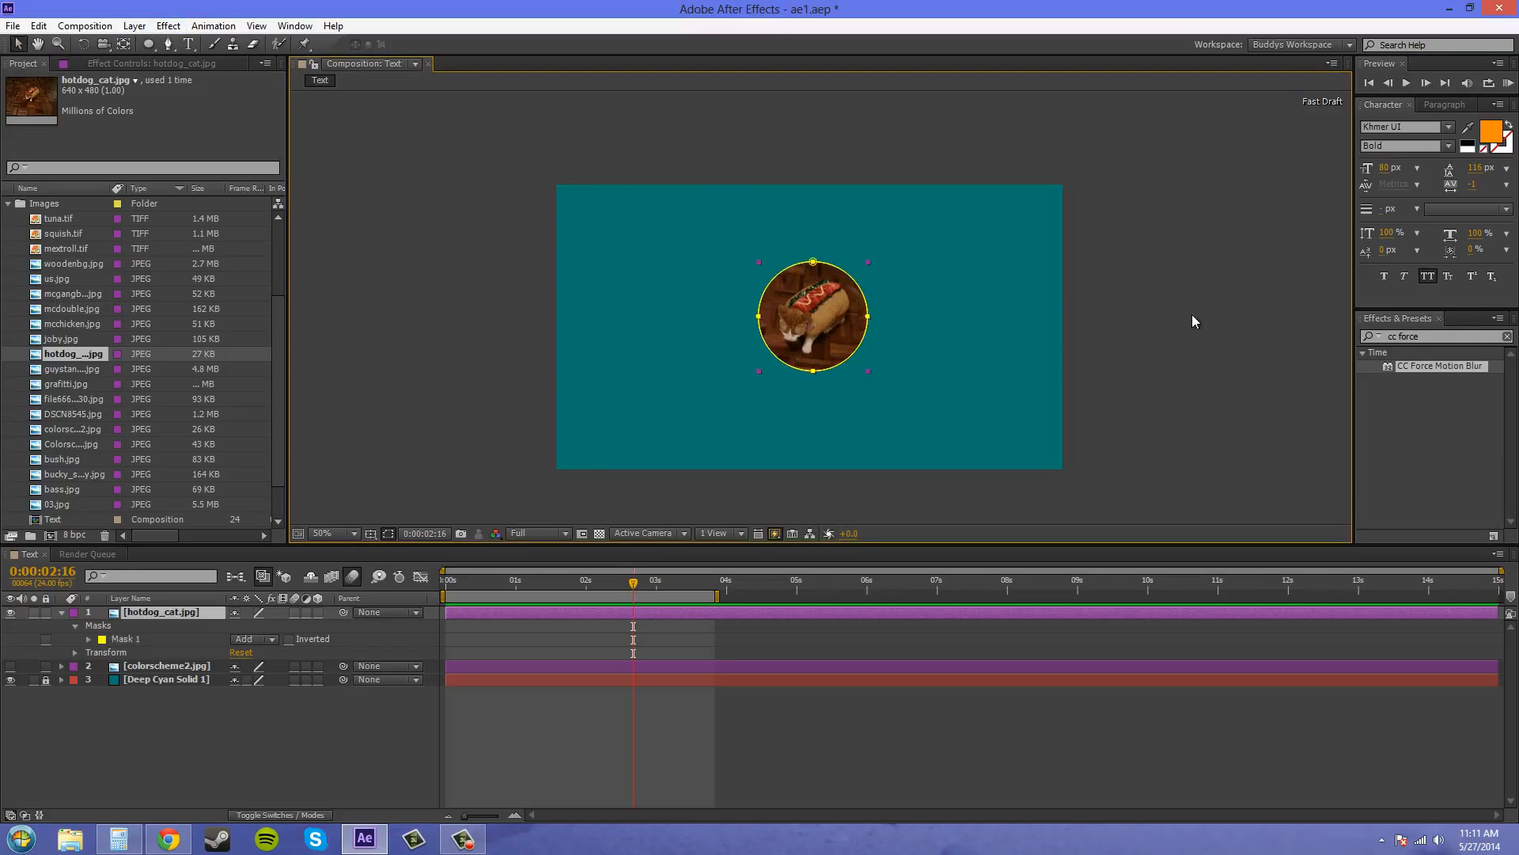
left_click(371, 533)
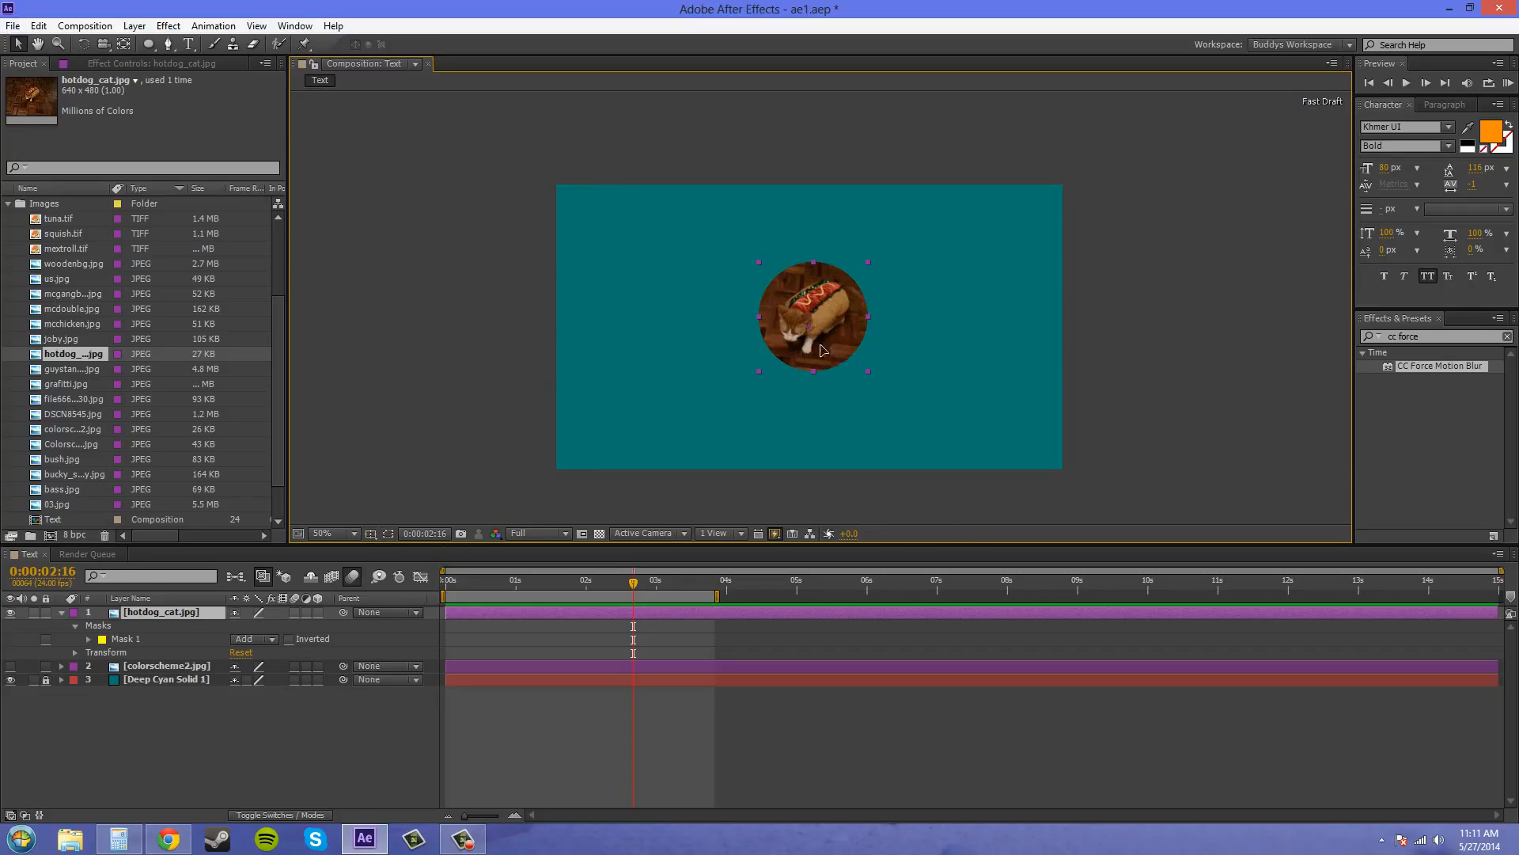
Step: Animate the masked cat's Position from off the frame's left edge at 0:00:00:00 to beyond its right edge at 0:00:00:16
left_click_drag(823, 351, 490, 351)
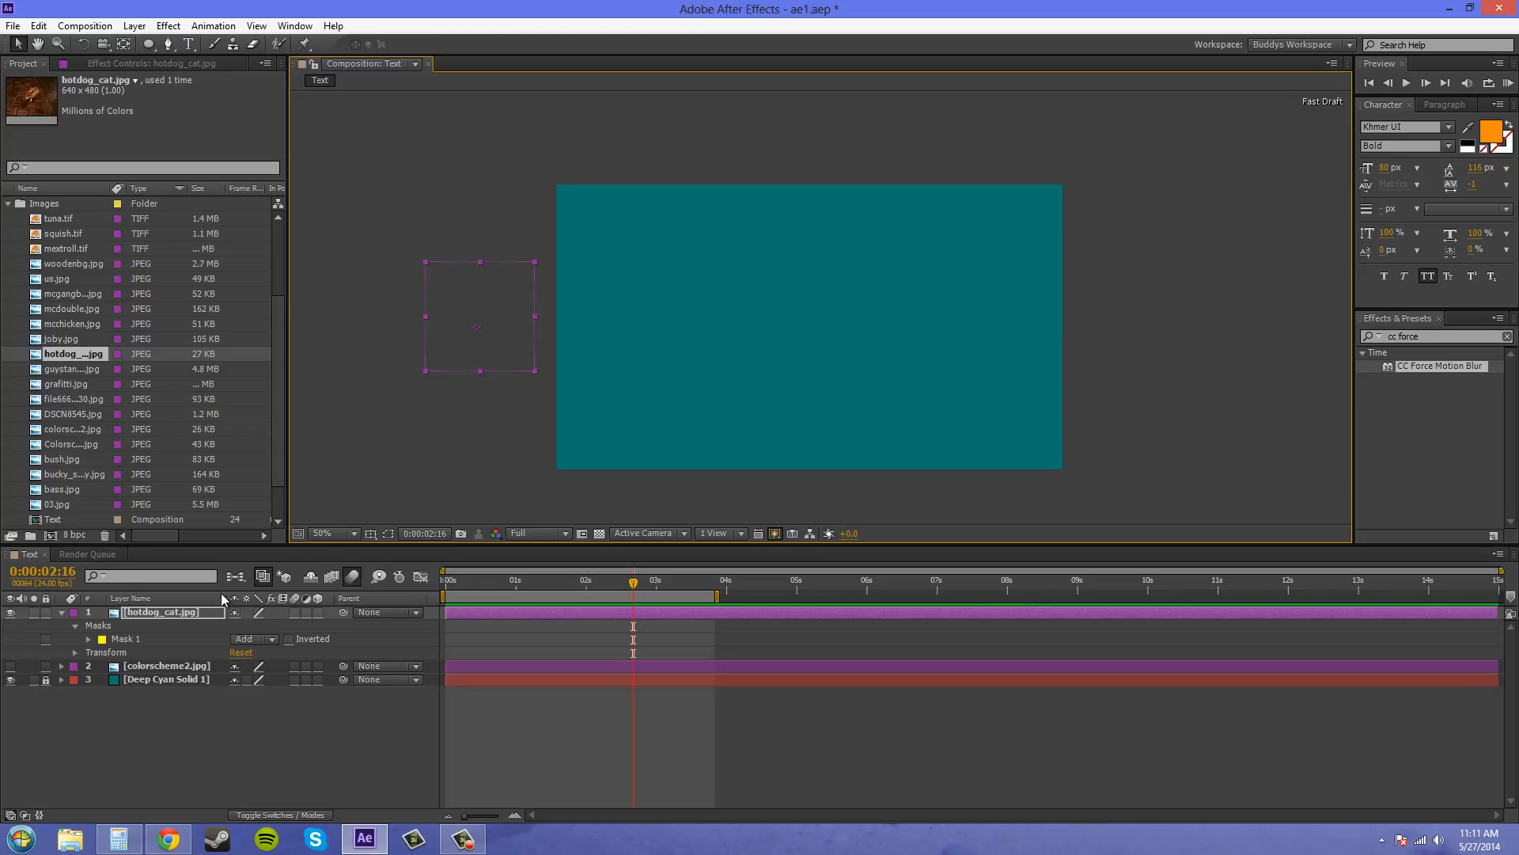
key("p")
left_click(102, 626)
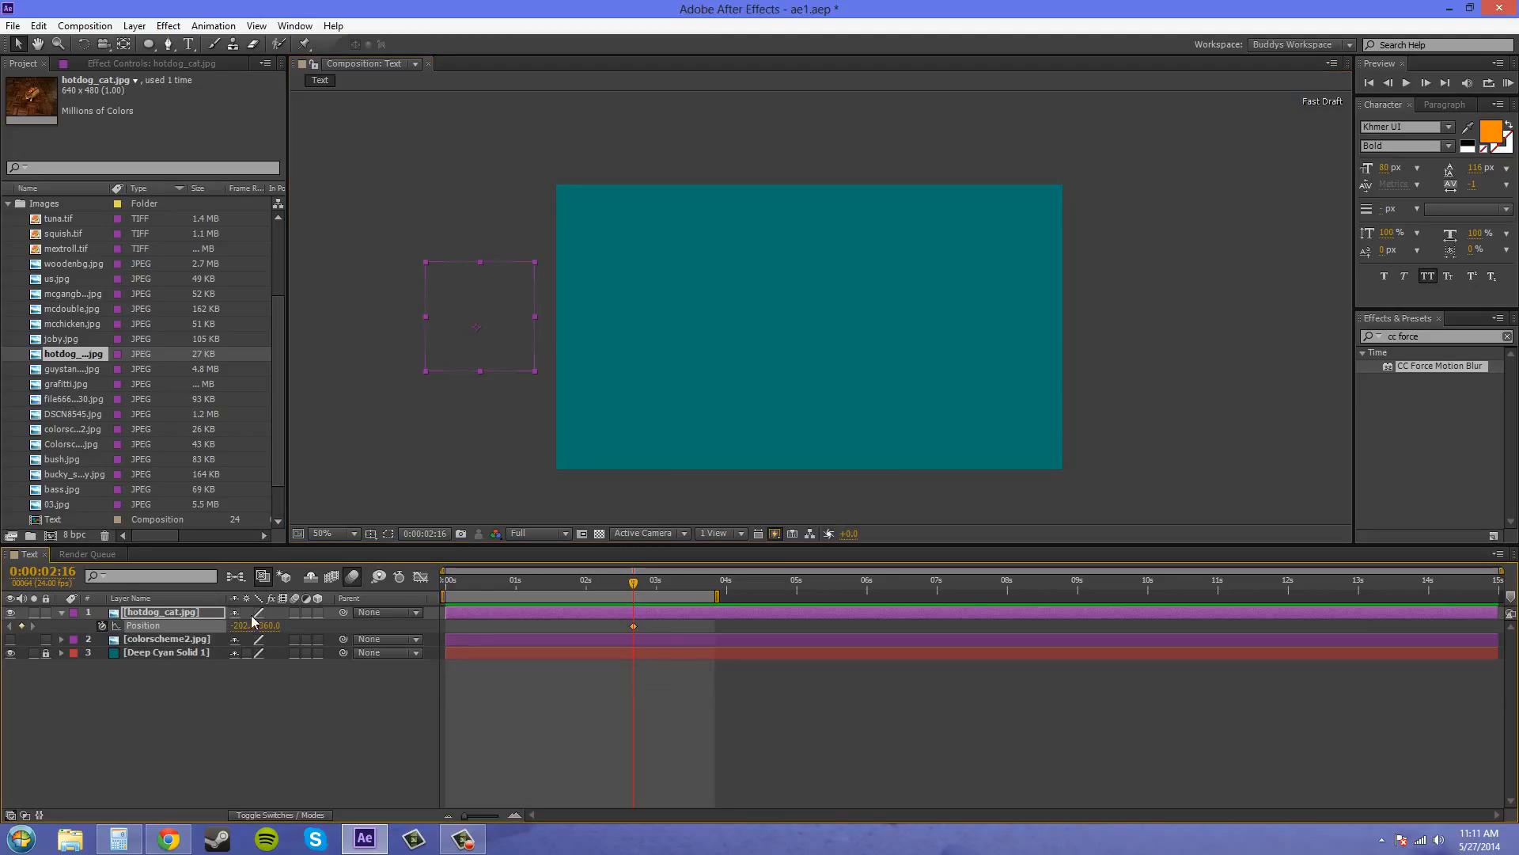
left_click_drag(634, 626, 446, 626)
left_click_drag(632, 584, 491, 584)
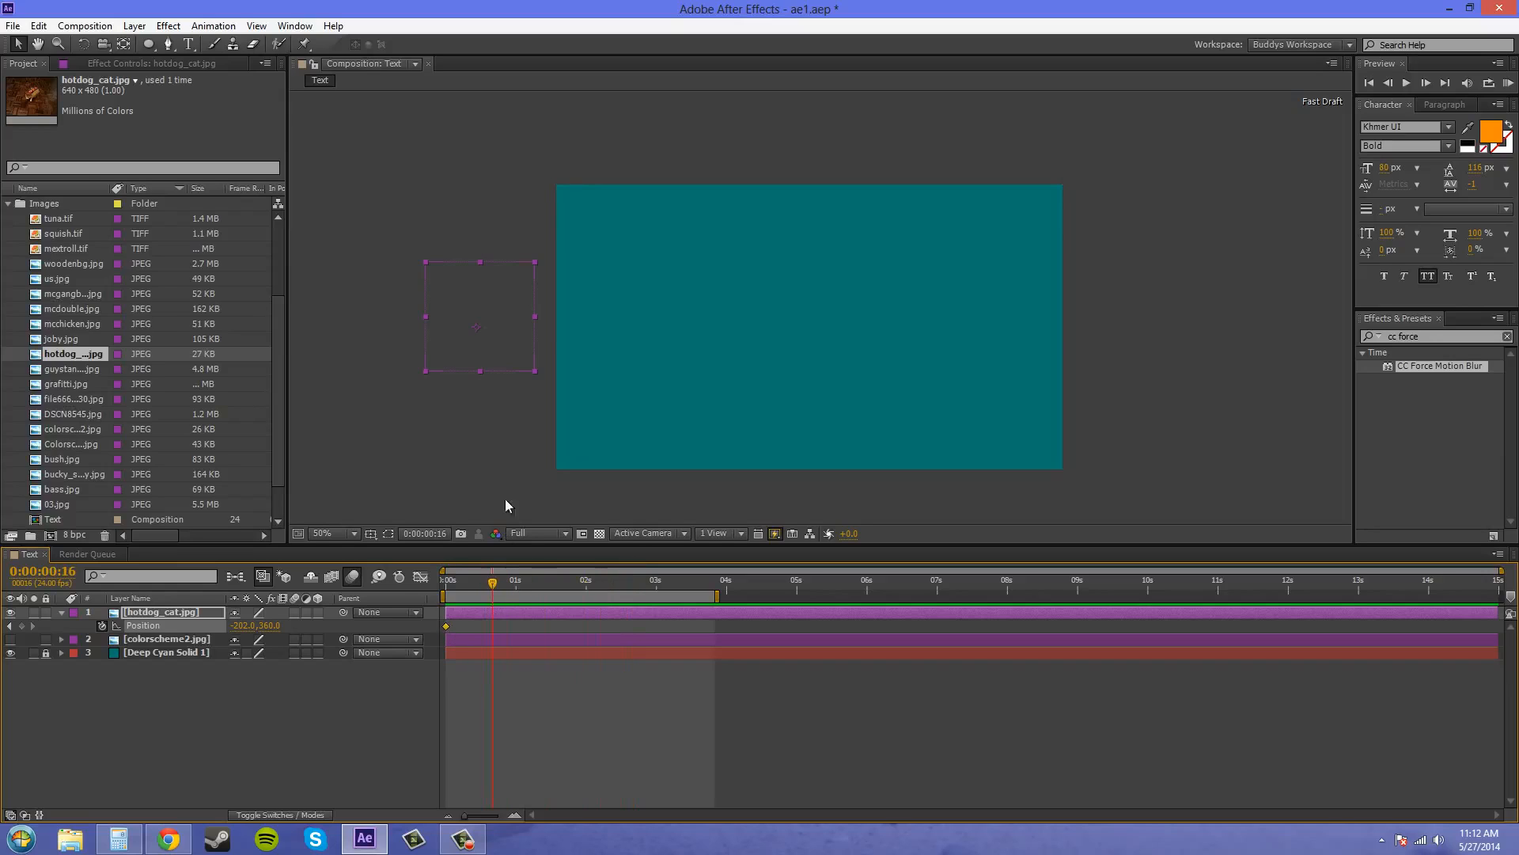
left_click_drag(510, 355, 1161, 353)
Step: At 0:00:00:08, switch the hotdog_cat.jpg layer's motion blur on and off to compare the moving cat
left_click_drag(494, 587, 470, 589)
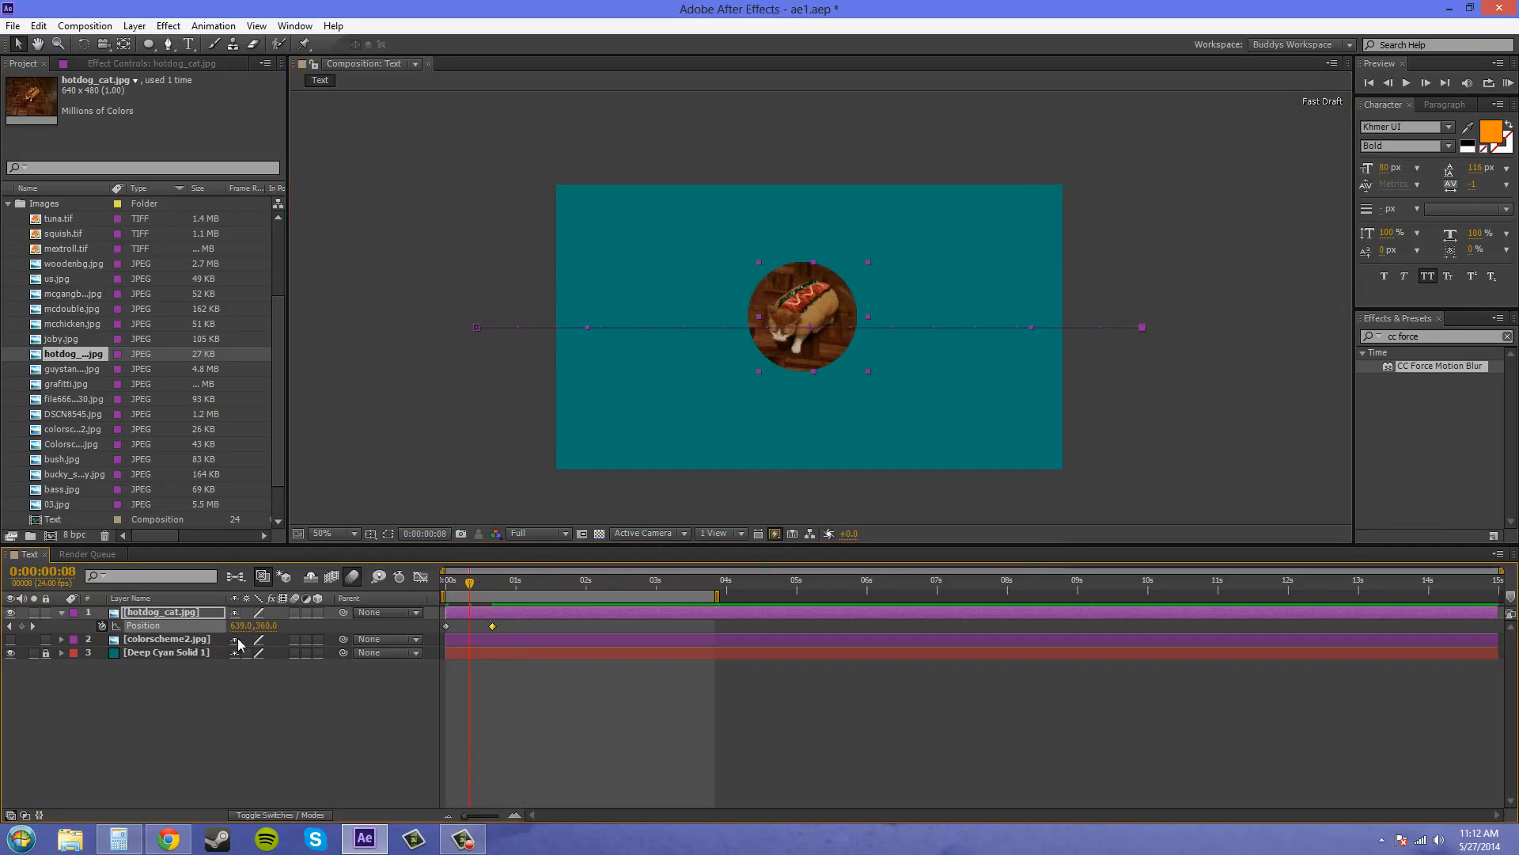
left_click(295, 613)
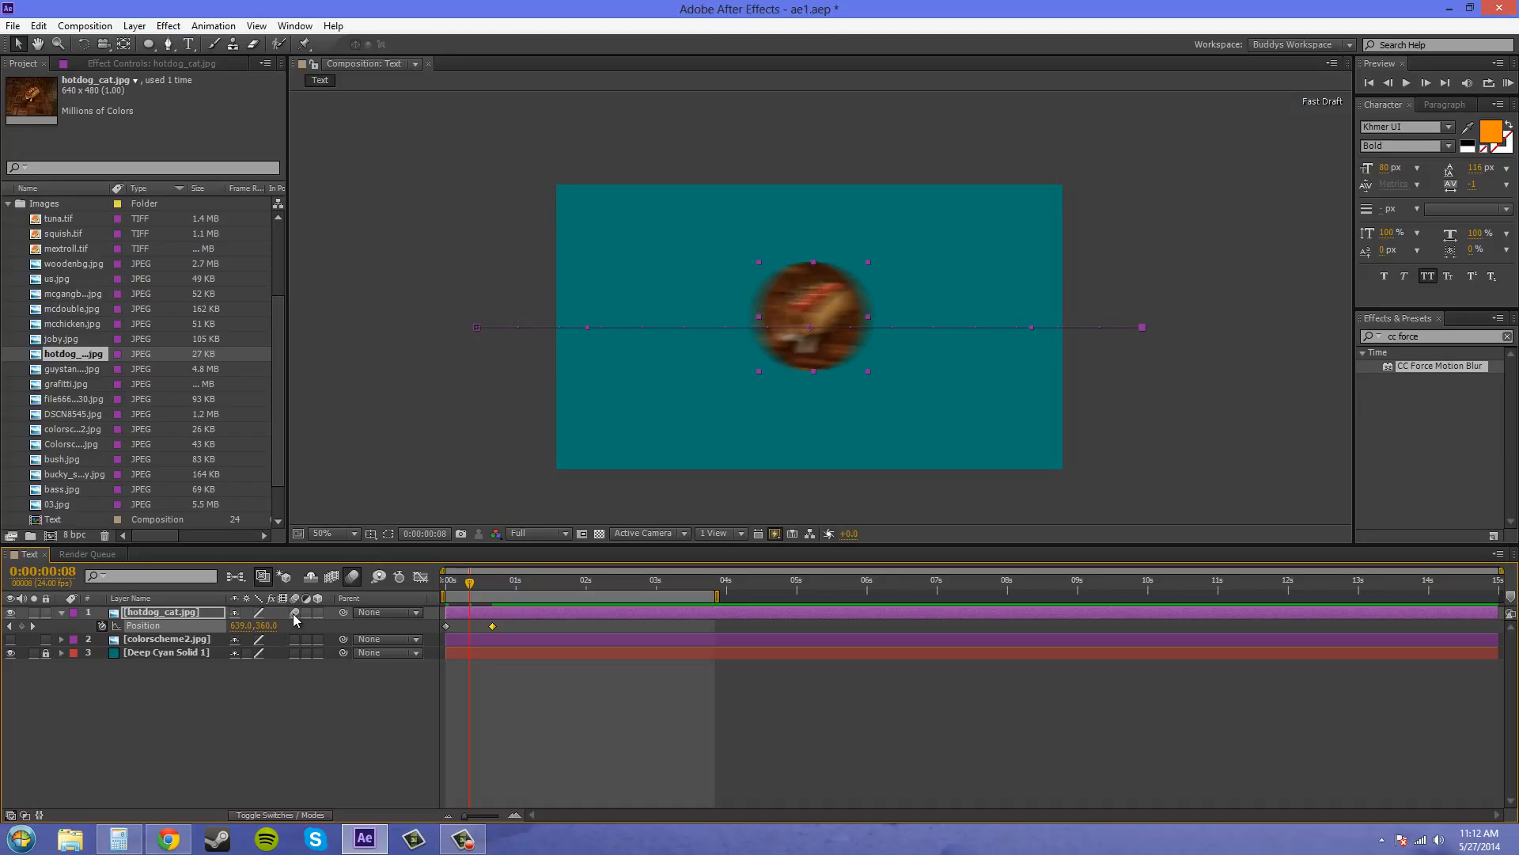
left_click(295, 614)
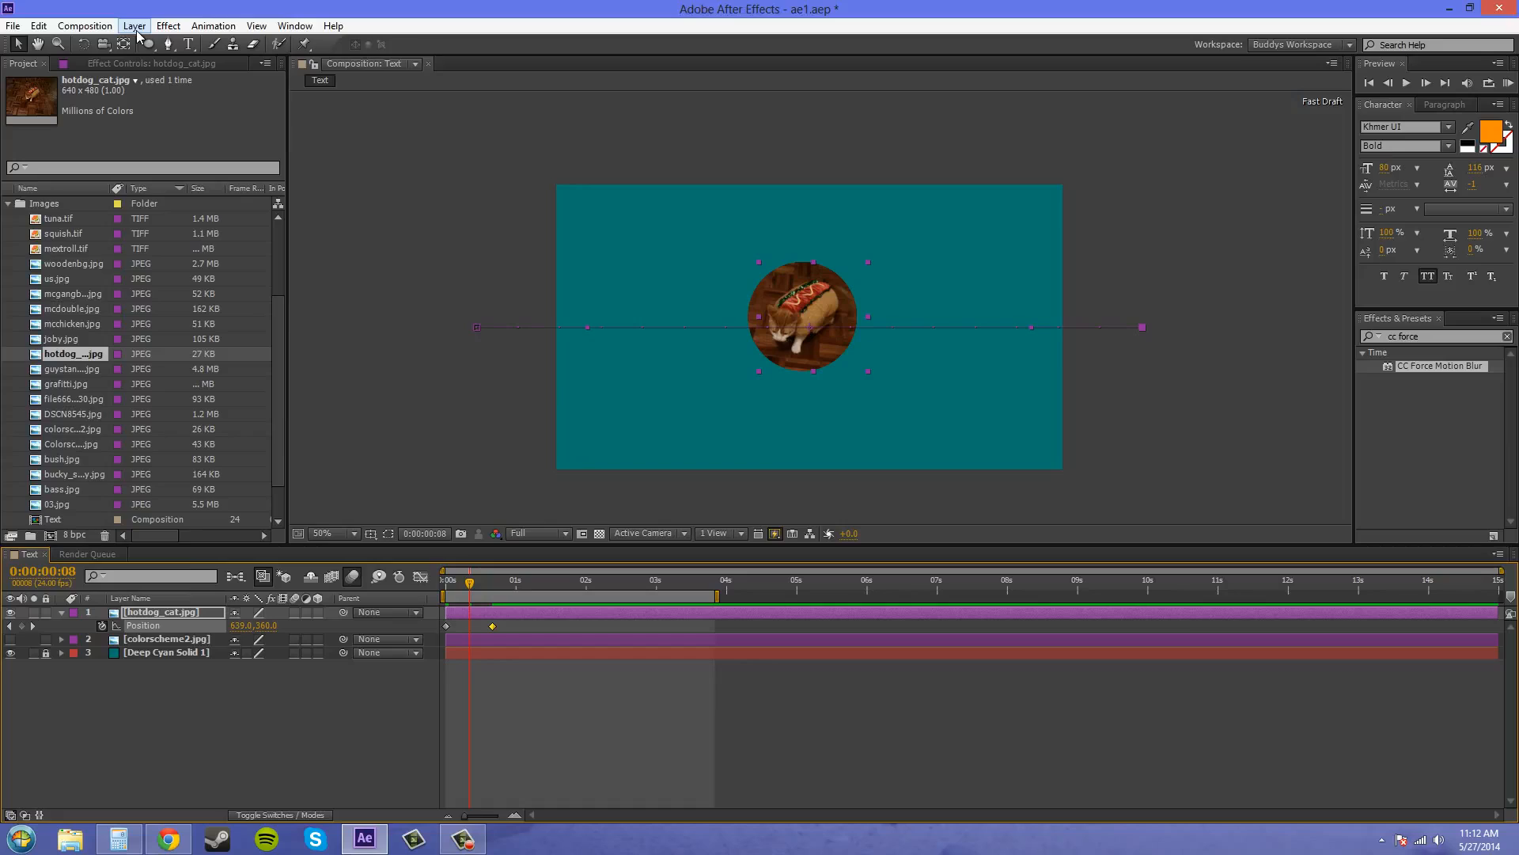
Step: Collapse the hotdog_cat.jpg layer's properties and show its effect controls
left_click(158, 708)
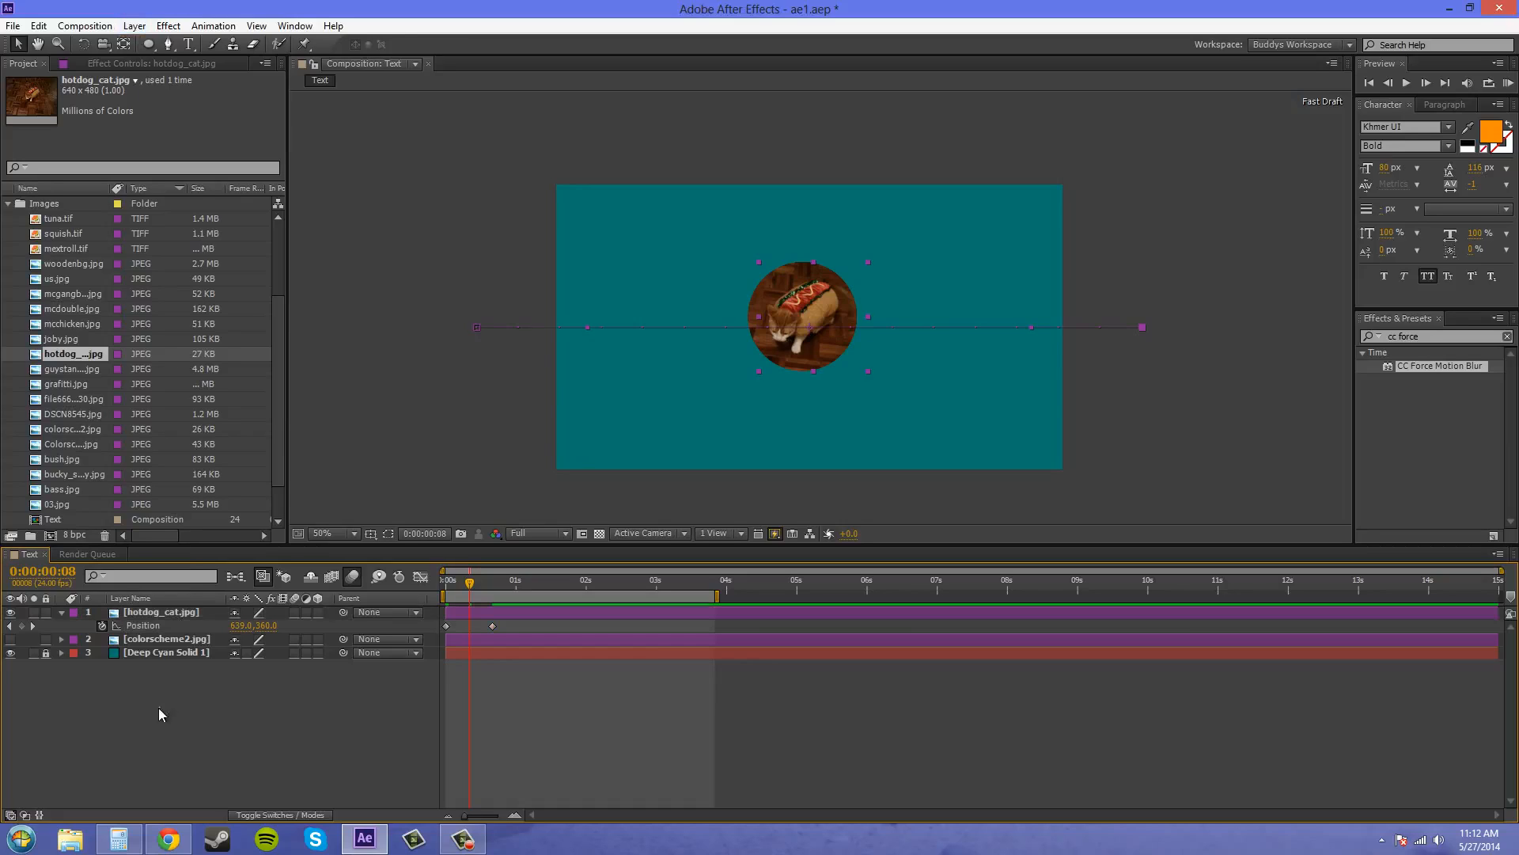
left_click(61, 613)
left_click(102, 63)
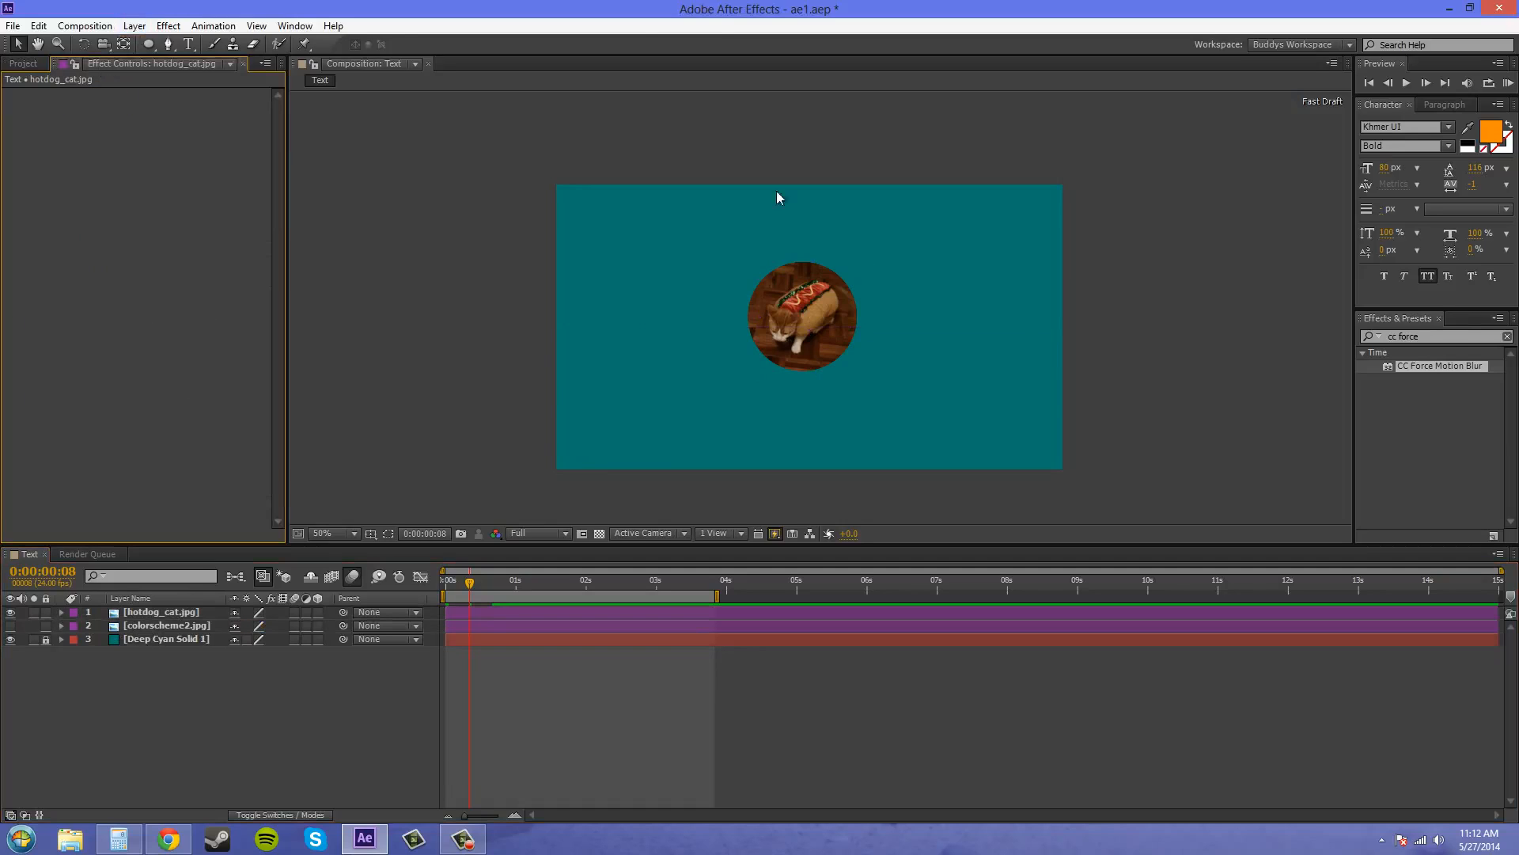
Step: Apply CC Force Motion Blur to the hotdog_cat.jpg layer and raise the effect's Shutter Angle to 1223
left_click_drag(1438, 365, 77, 128)
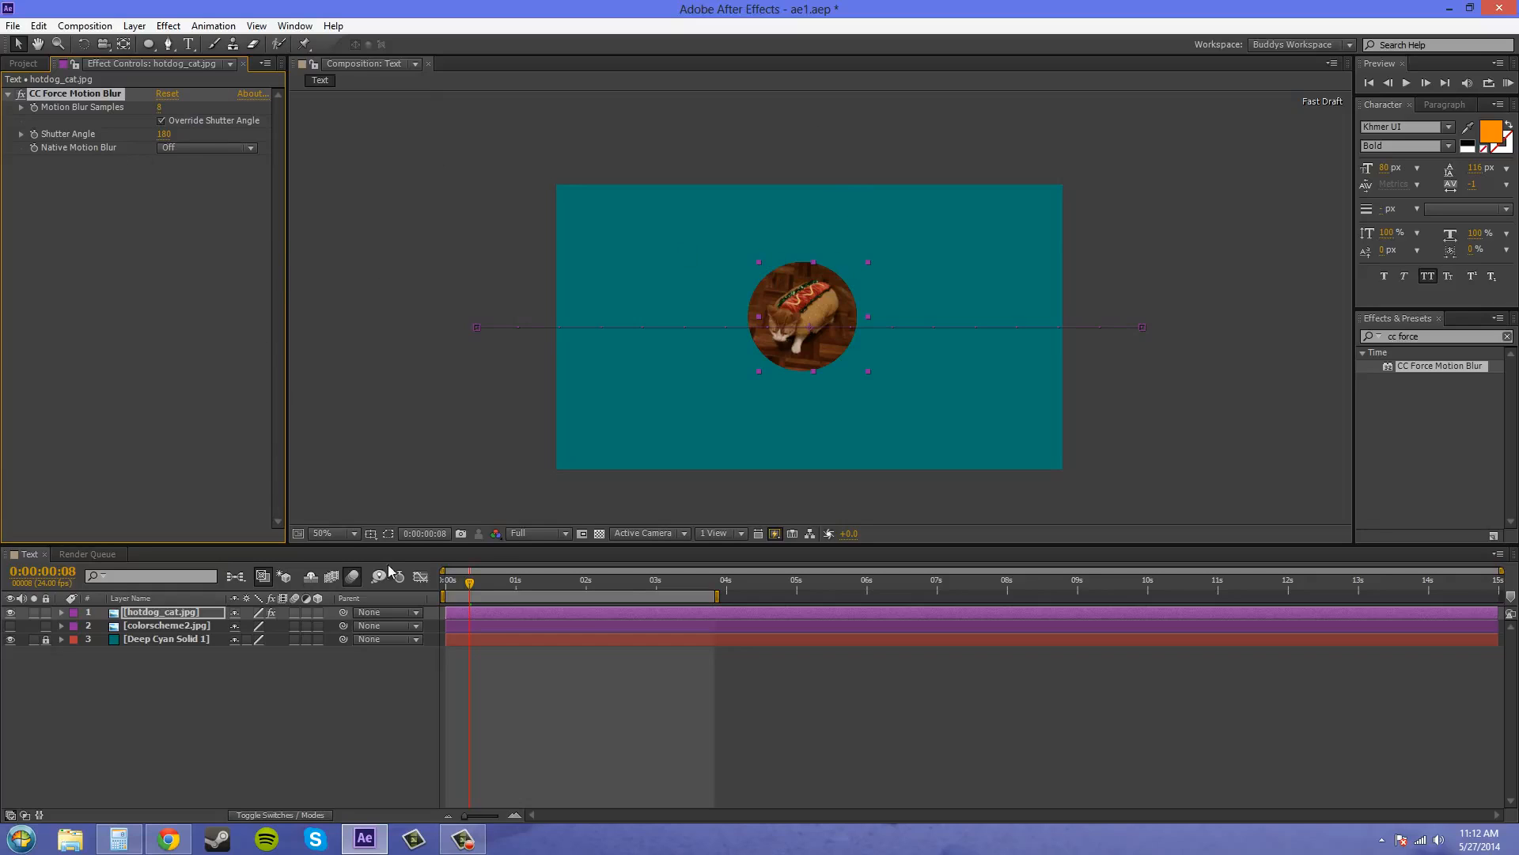
left_click(361, 577)
left_click_drag(165, 133, 972, 143)
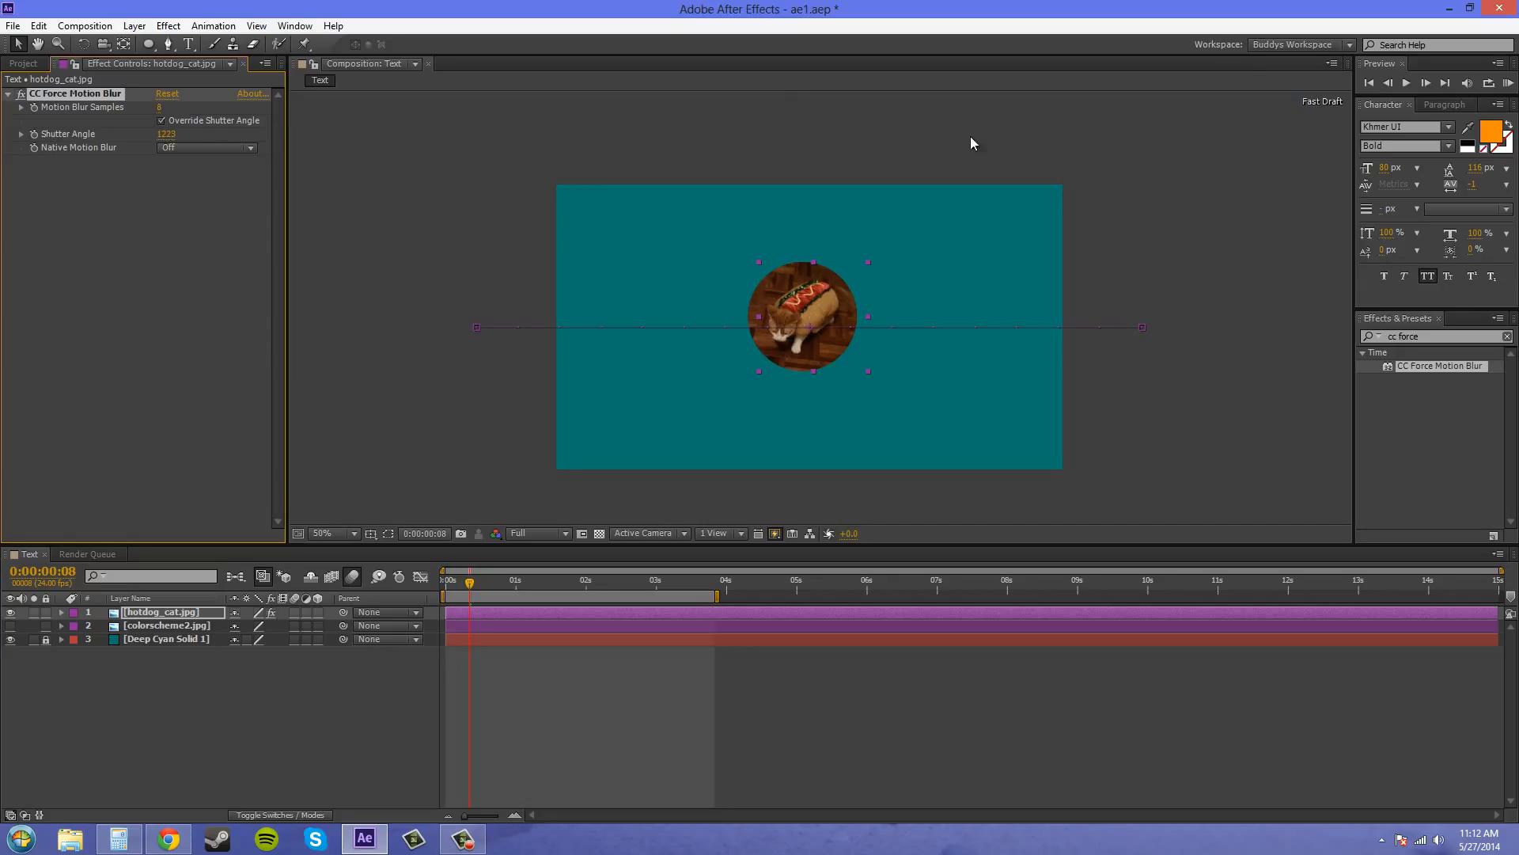
Step: Set the effect's Shutter Angle back to 180 and deselect the hotdog_cat.jpg layer
left_click(167, 134)
type("0")
type("180")
left_click(196, 307)
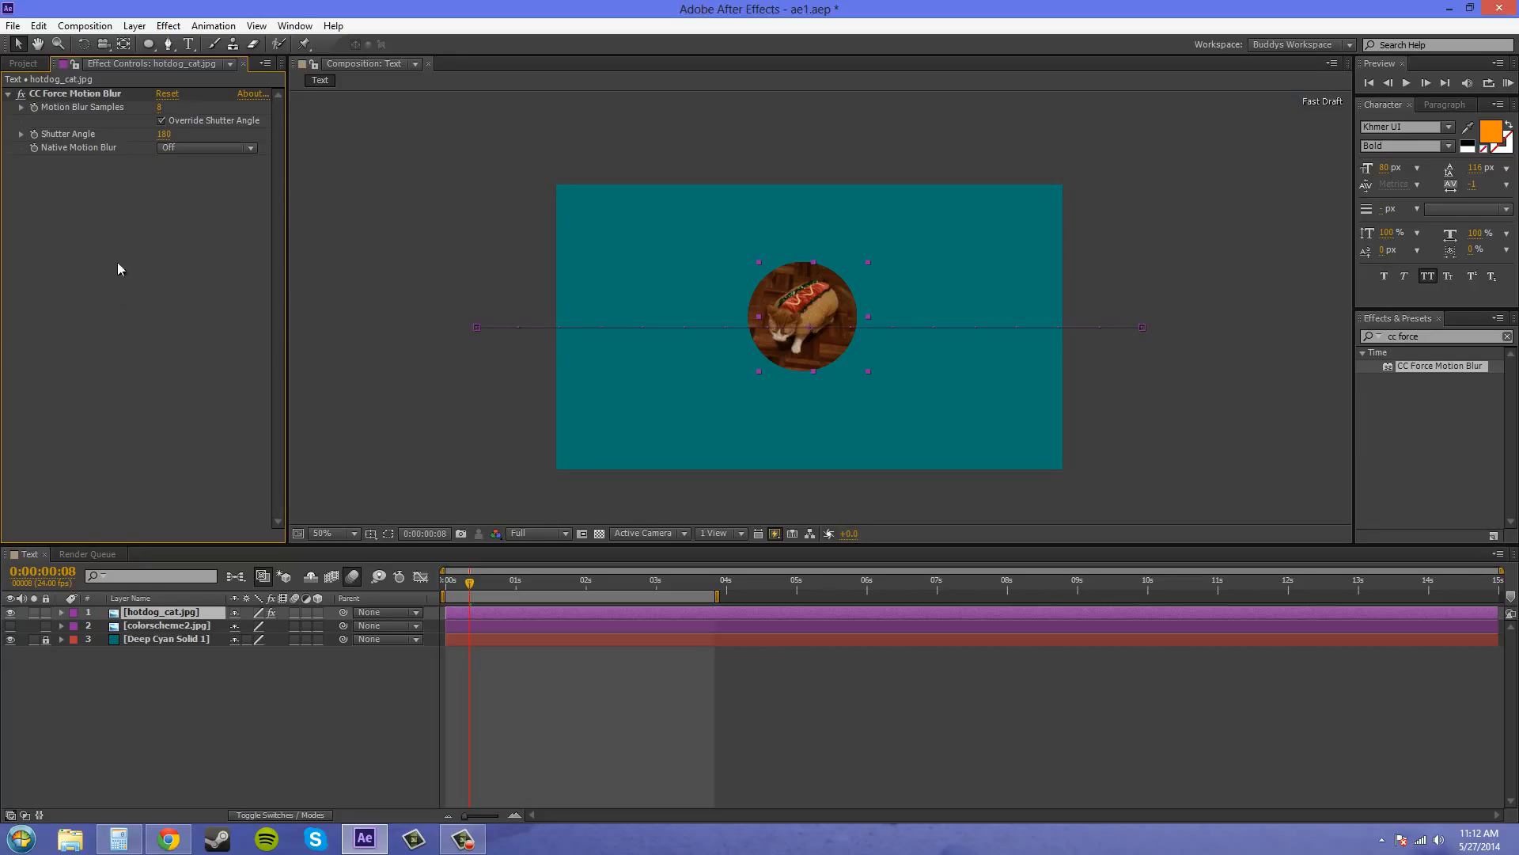
left_click(196, 695)
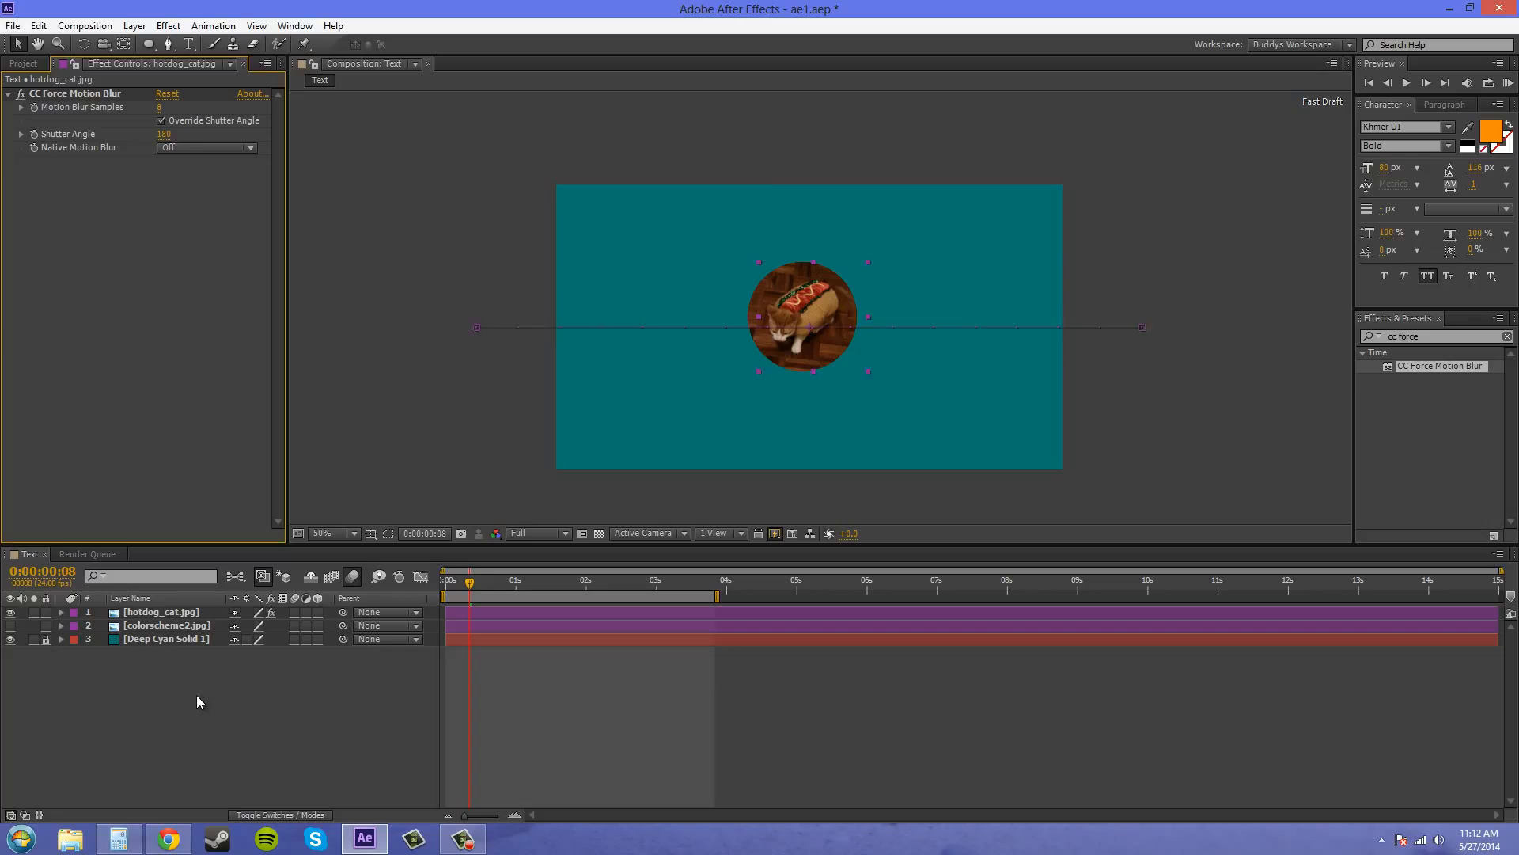
Step: Pre-compose the hotdog_cat.jpg layer as hotdog_cat.jpg Comp 1, moving all attributes into the new composition
left_click(168, 613)
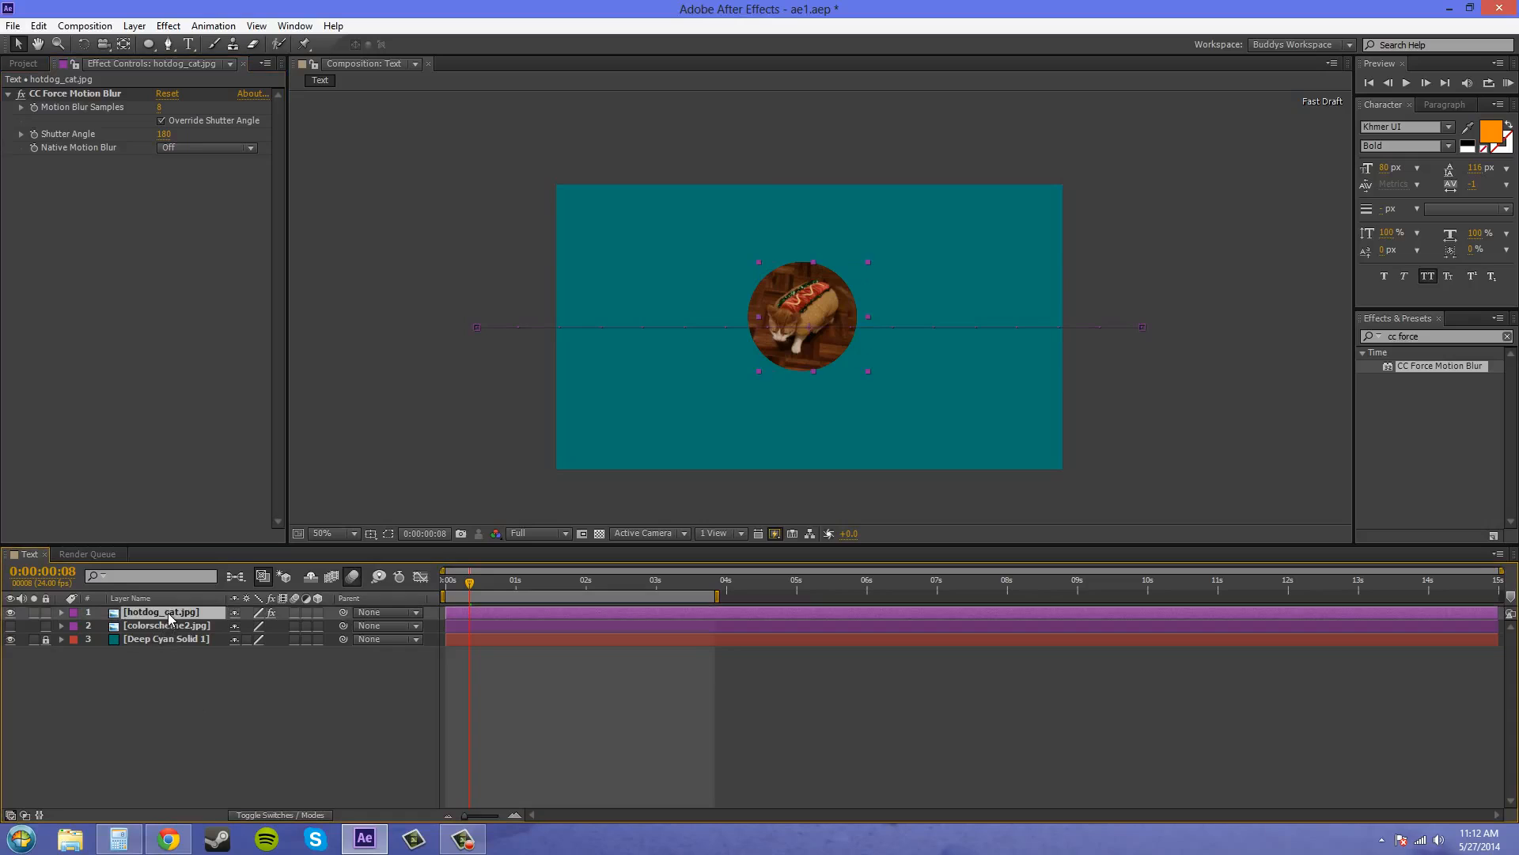
left_click(137, 25)
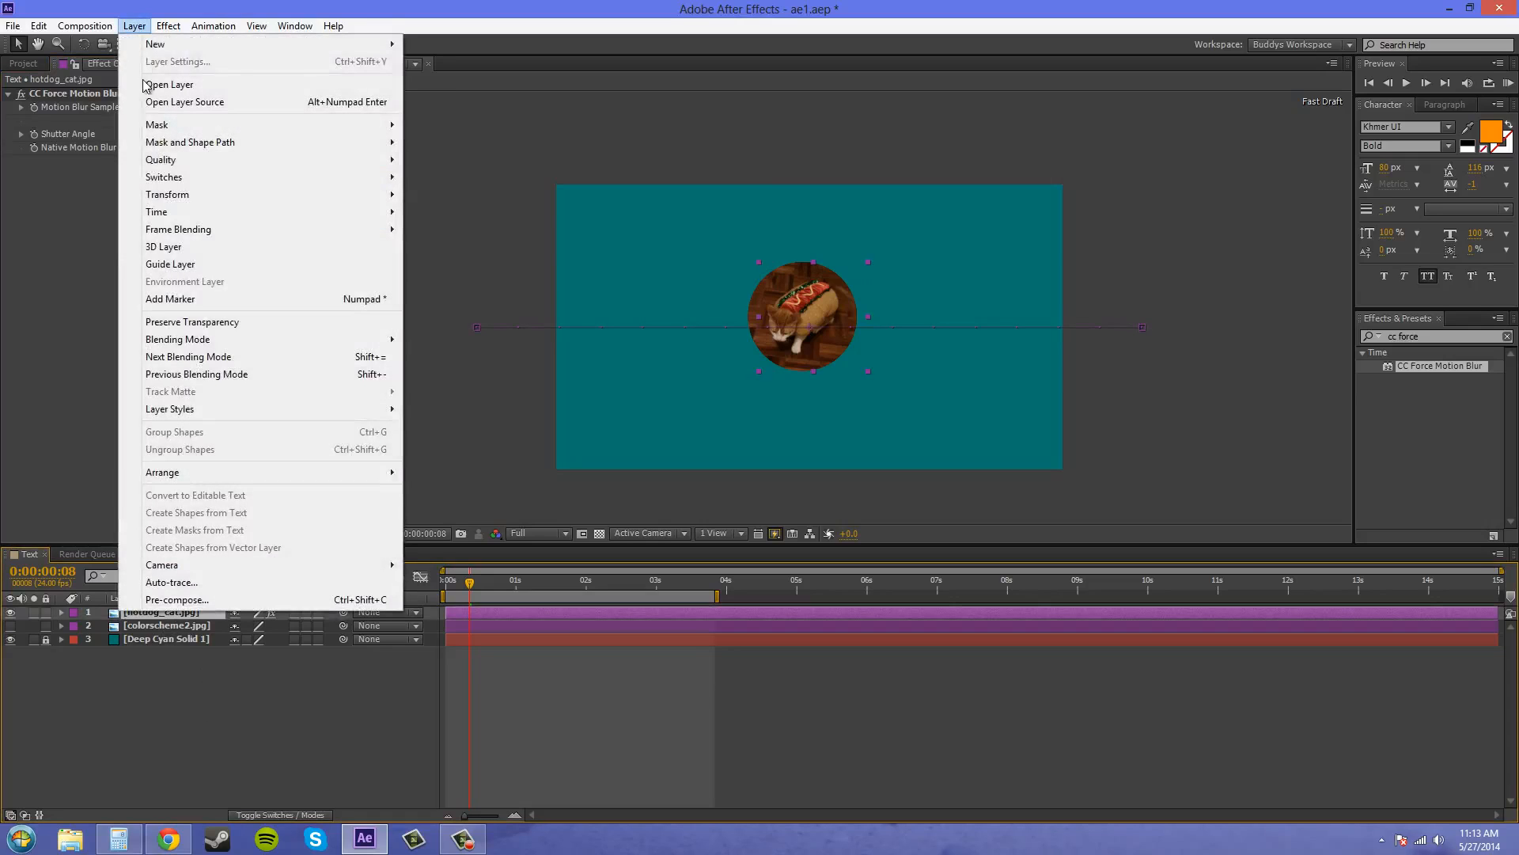
left_click(177, 600)
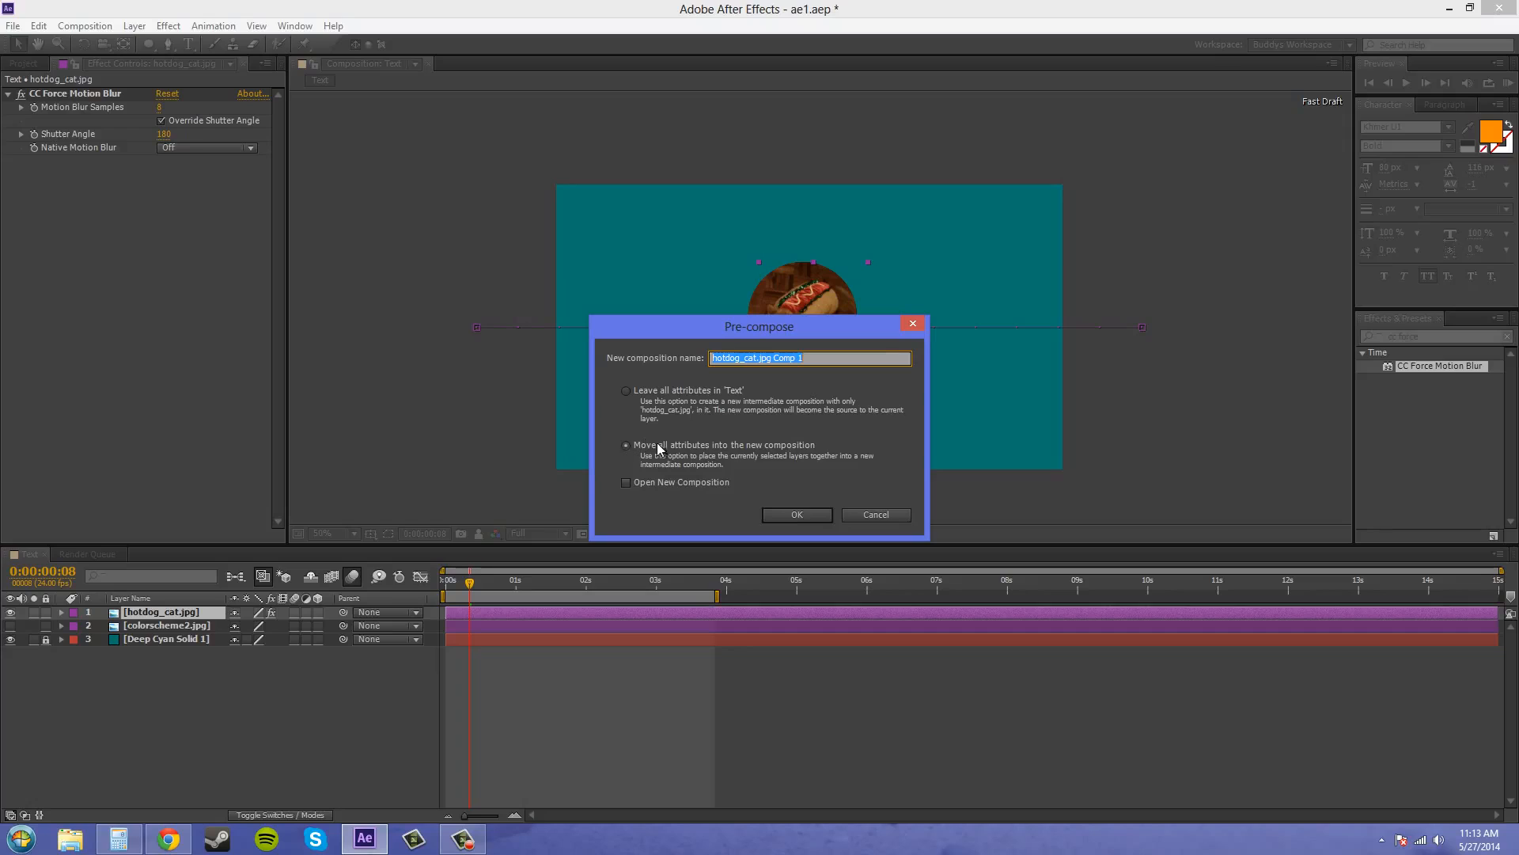
left_click(794, 515)
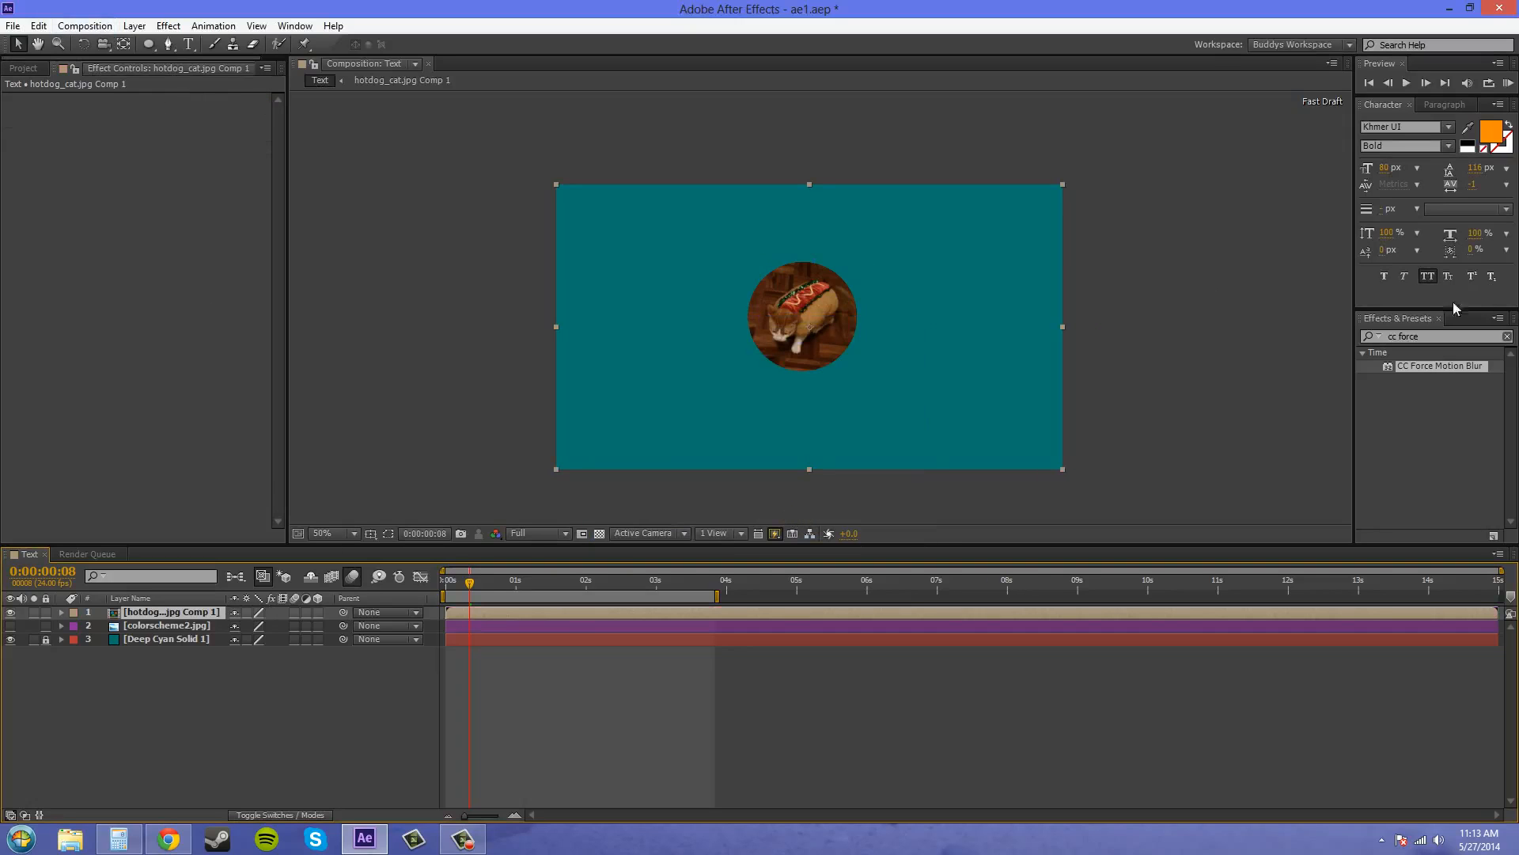
Step: Apply CC Force Motion Blur to the hotdog_cat.jpg Comp 1 layer and check the cat at 0:00:00:04
left_click_drag(1399, 367, 98, 158)
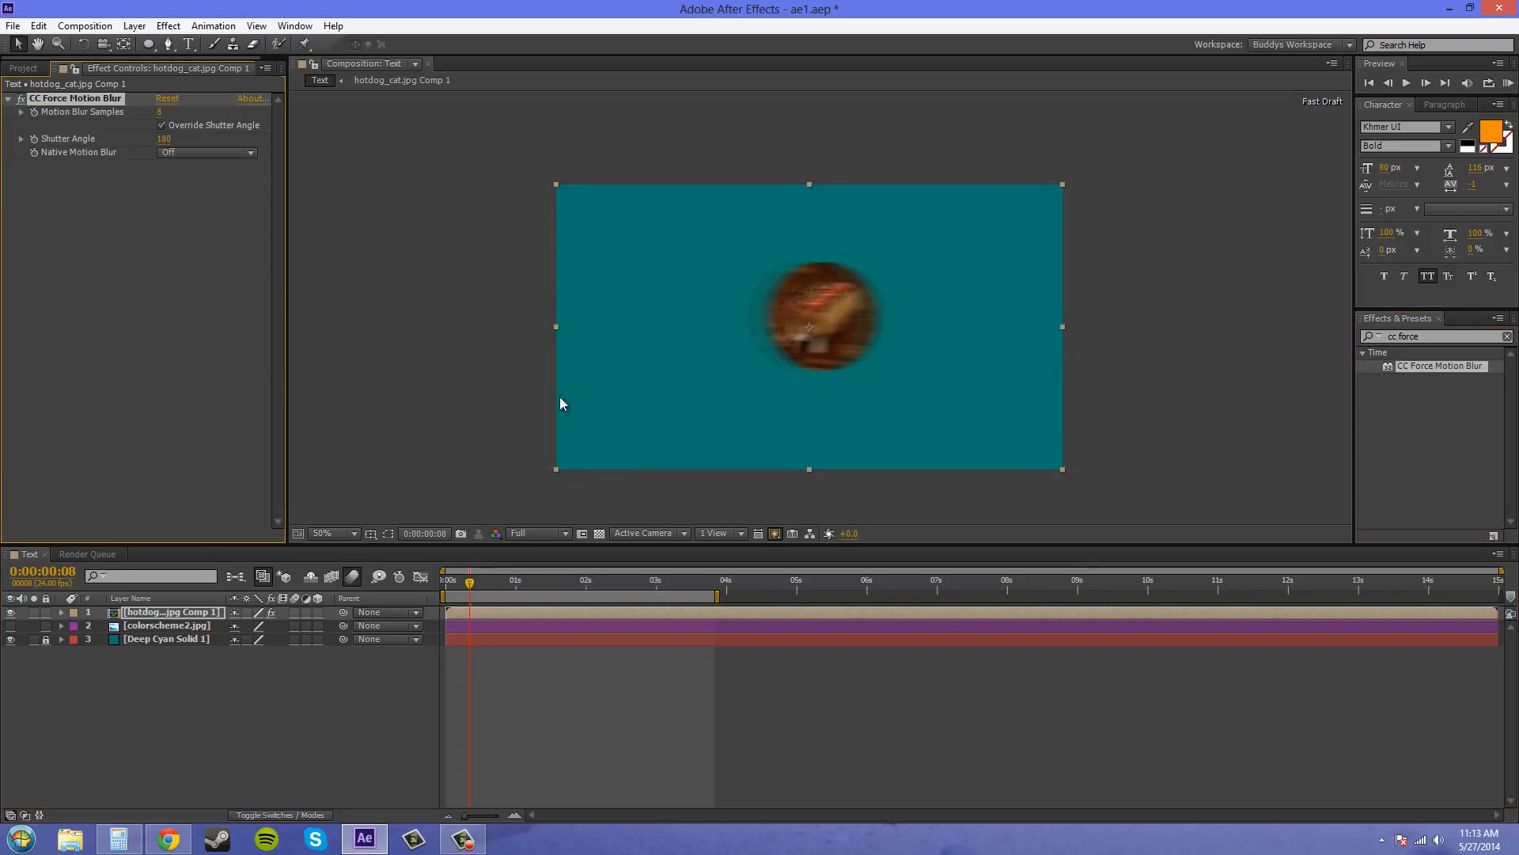
mouse_move(463, 590)
left_mouse_down()
mouse_move(486, 585)
mouse_move(447, 586)
mouse_move(506, 594)
mouse_move(458, 589)
left_mouse_up()
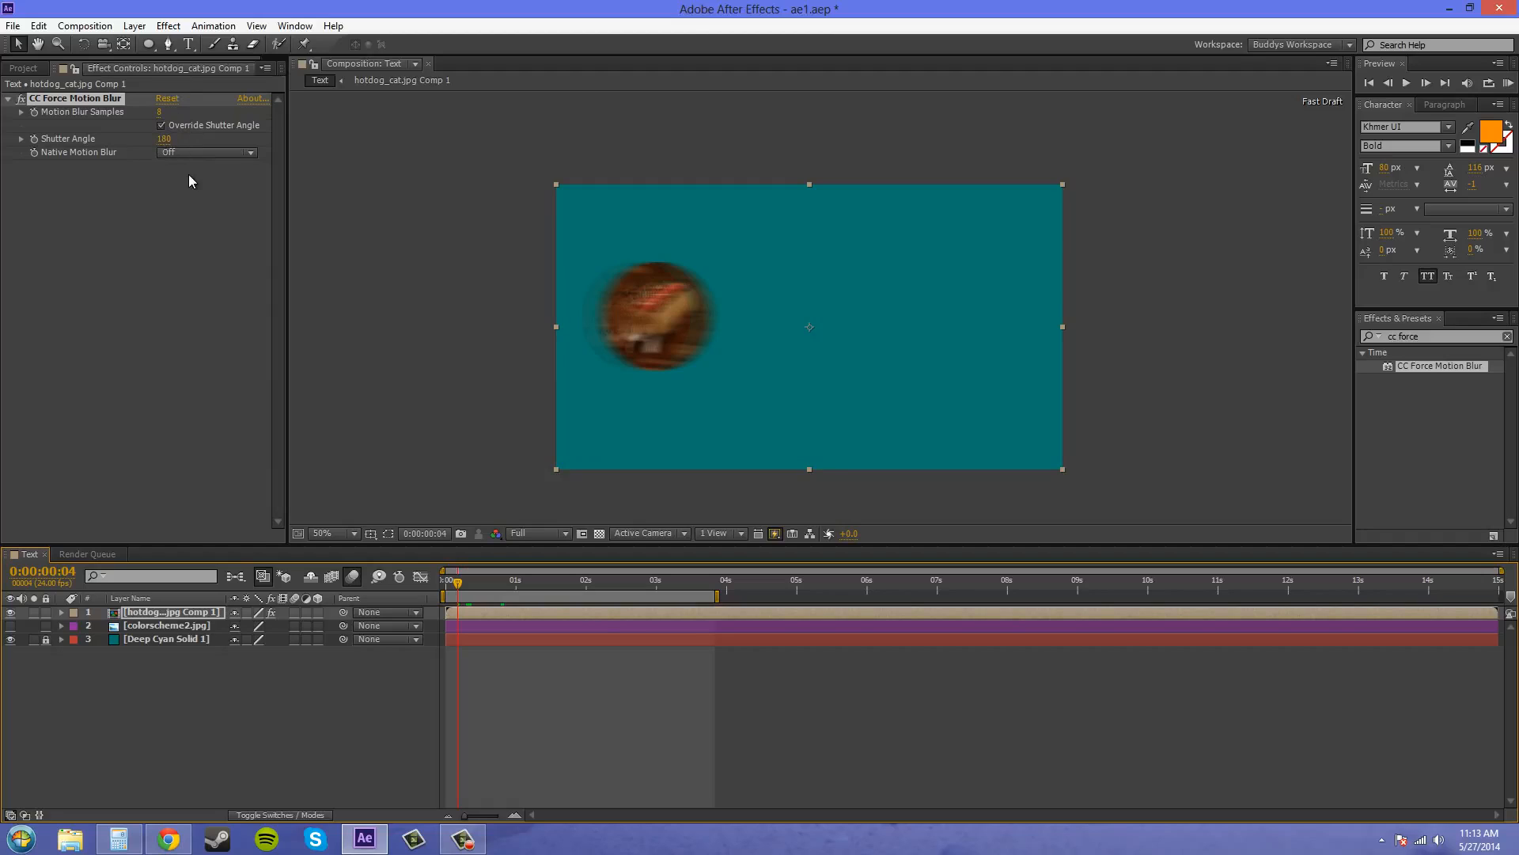
Step: Inside the cat precomp, switch on the hotdog_cat.jpg layer's motion blur and check the frame at 0:00:00:08
double_click(156, 615)
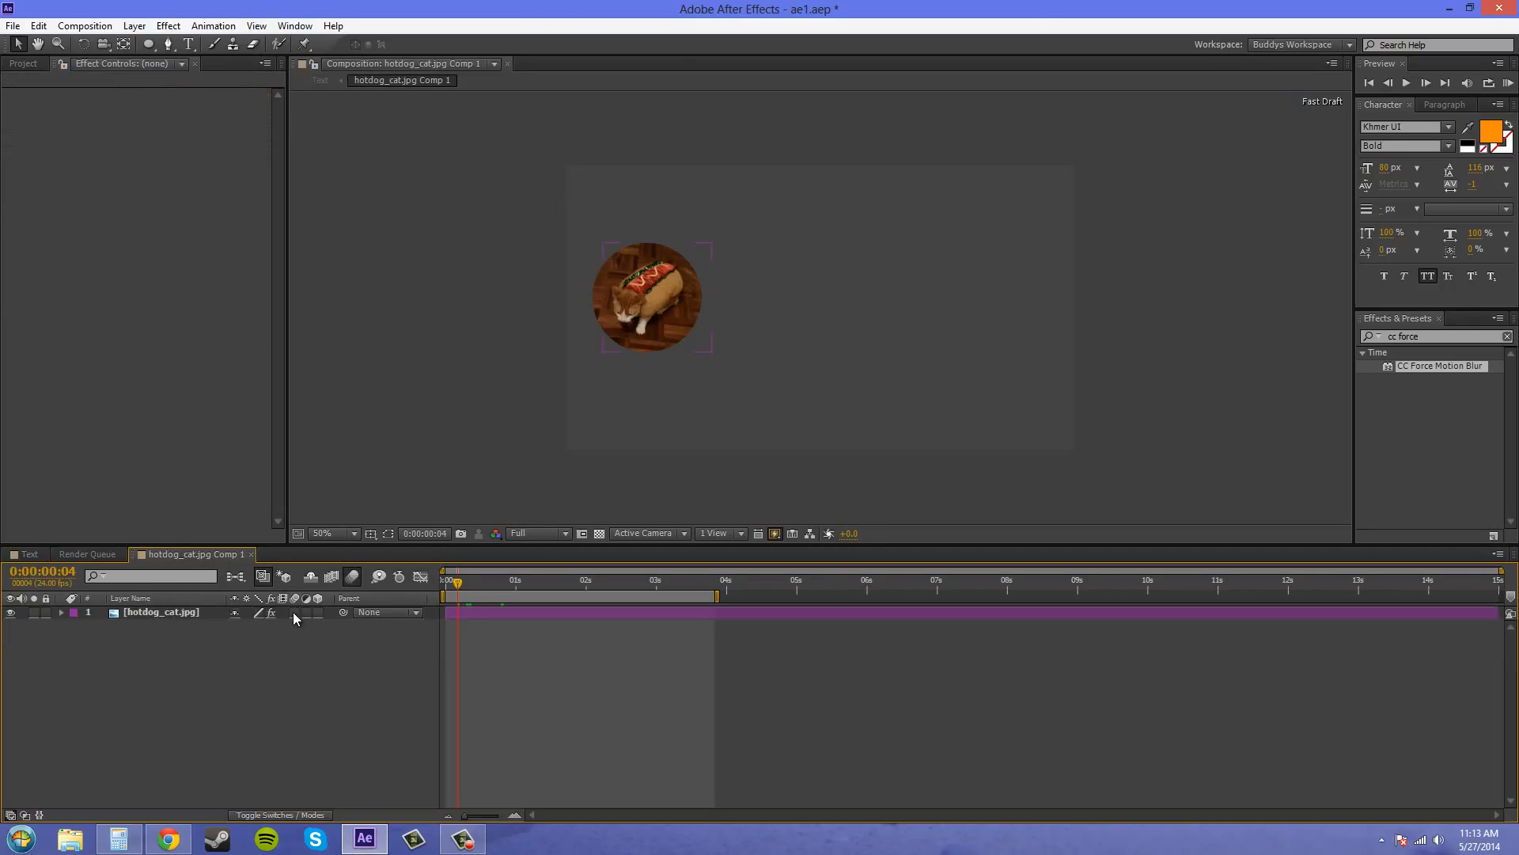
left_click(292, 611)
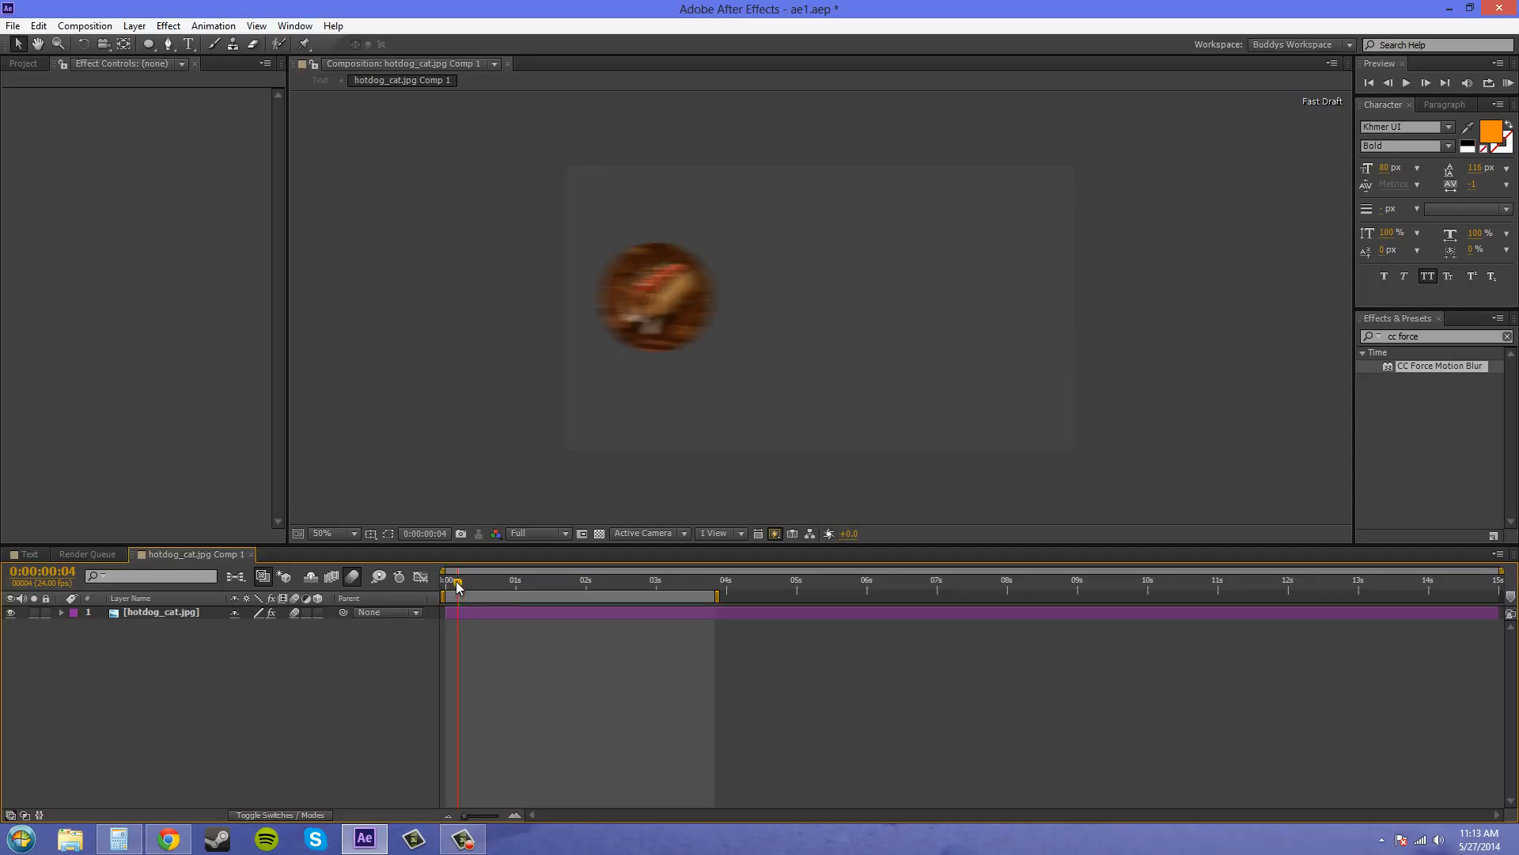
left_click_drag(457, 586, 469, 585)
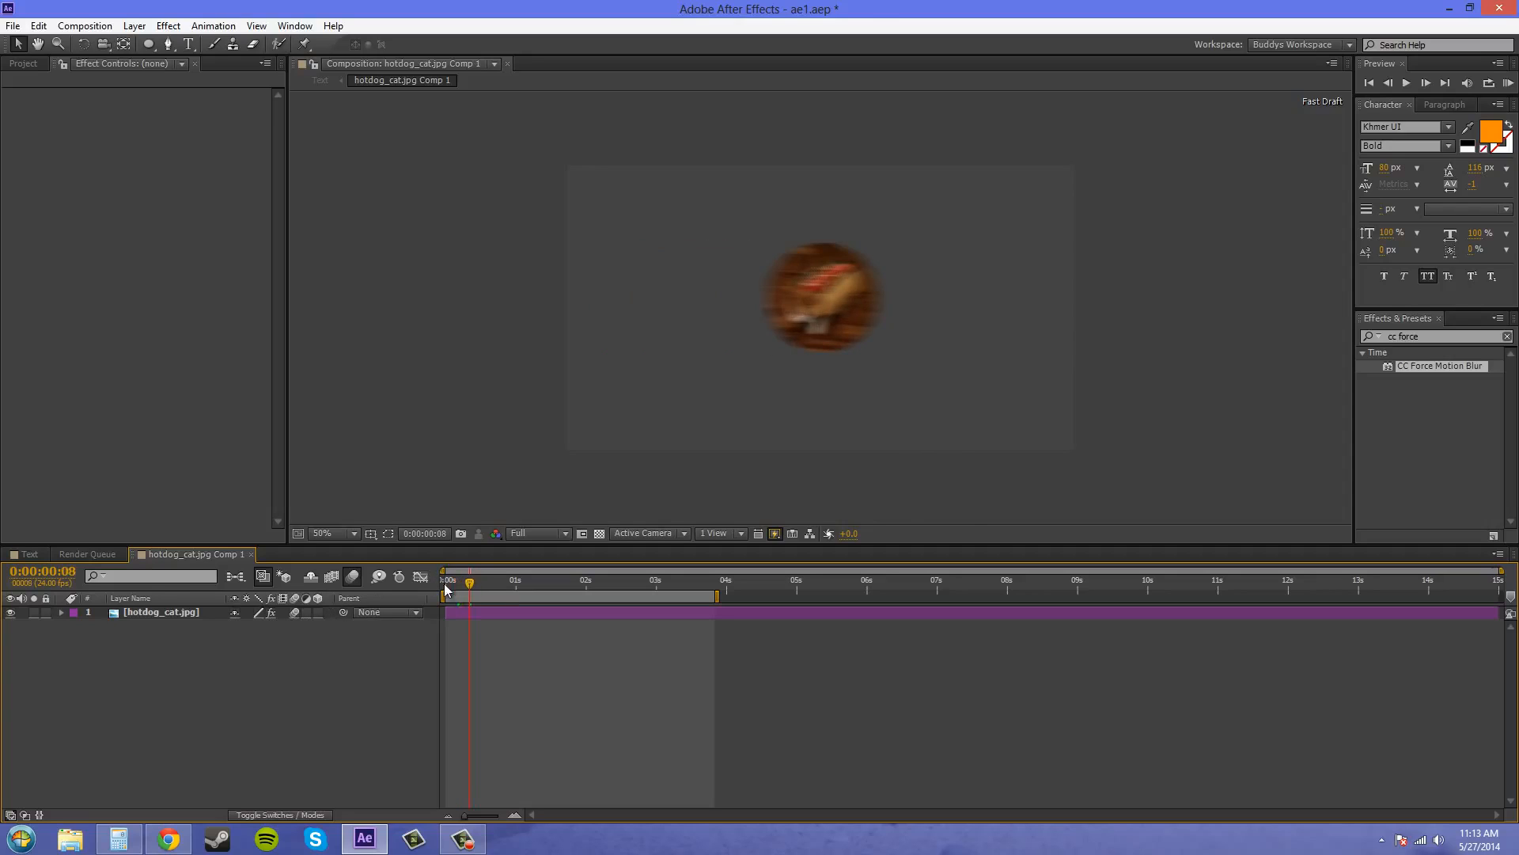
Step: Close the Render Queue and return to the Text composition
left_click(93, 557)
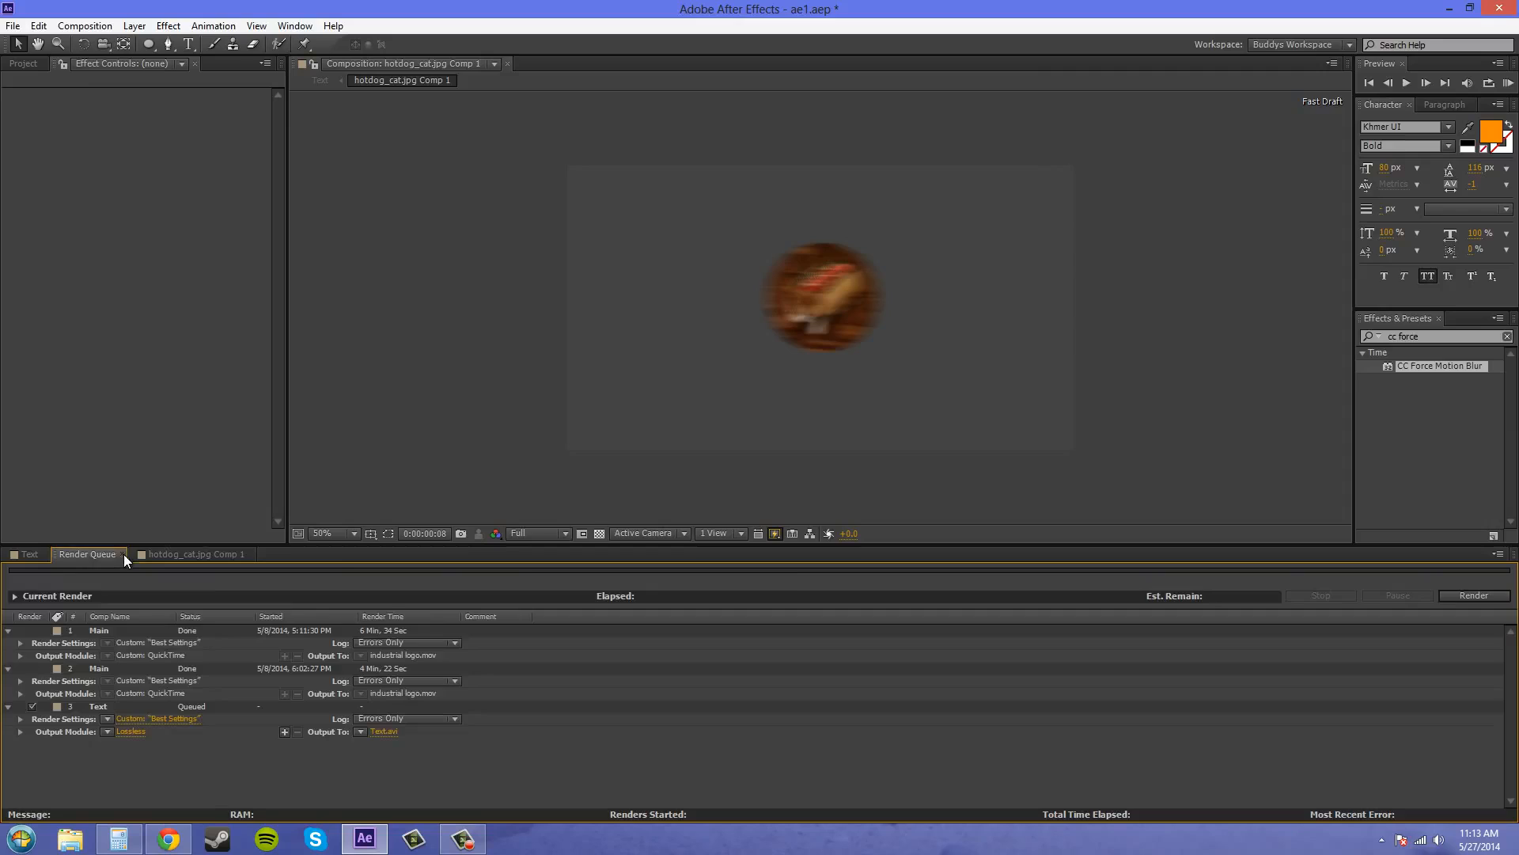
left_click(123, 554)
left_click(32, 553)
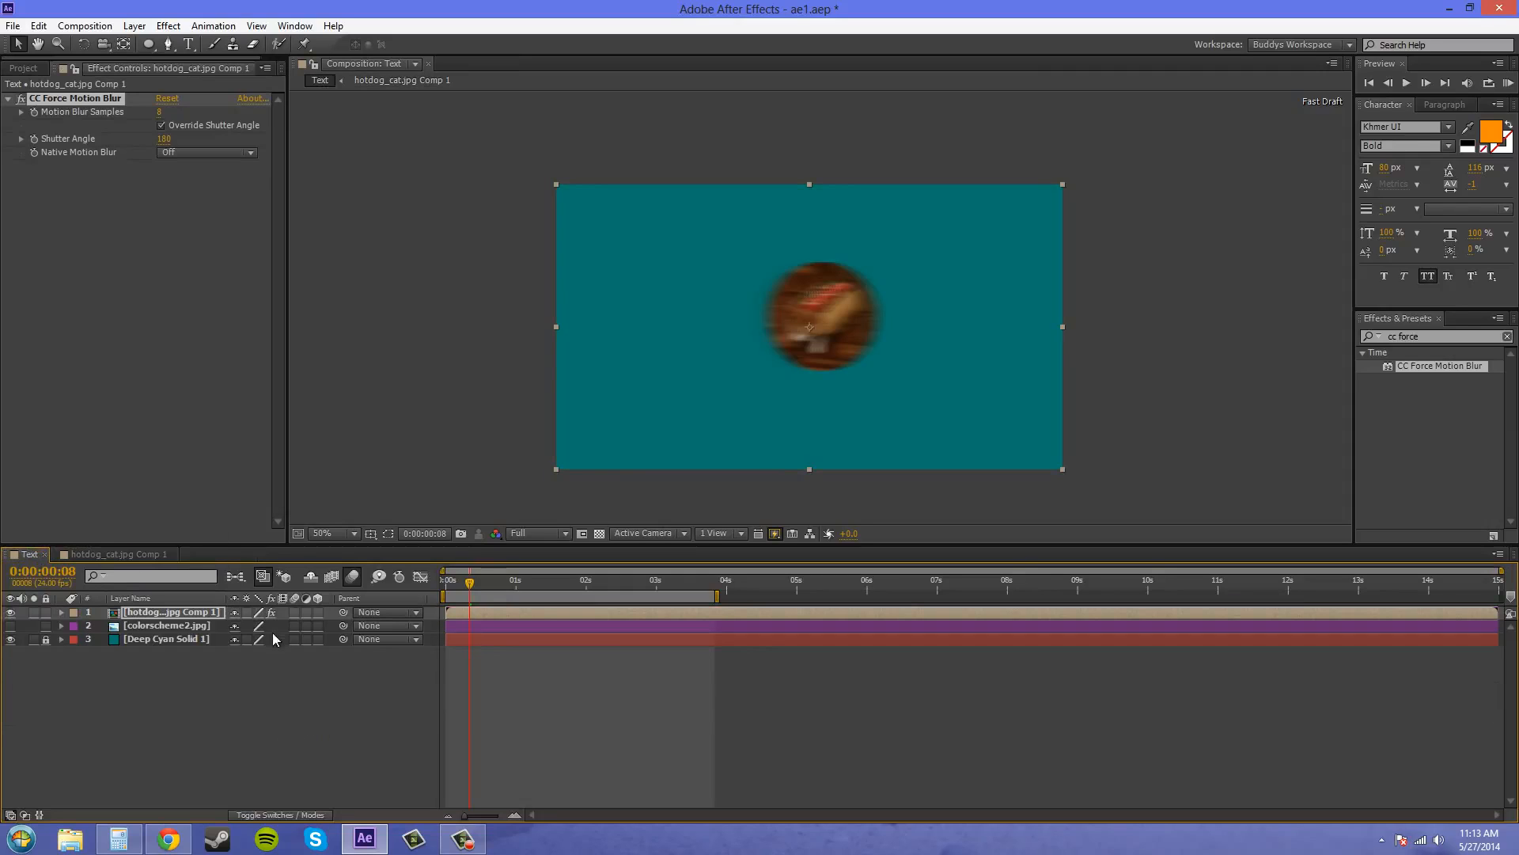
Step: Switch on motion blur for the cat precomp layer and set its CC Force Motion Blur's Native Motion Blur to On
left_click(294, 612)
left_click(178, 154)
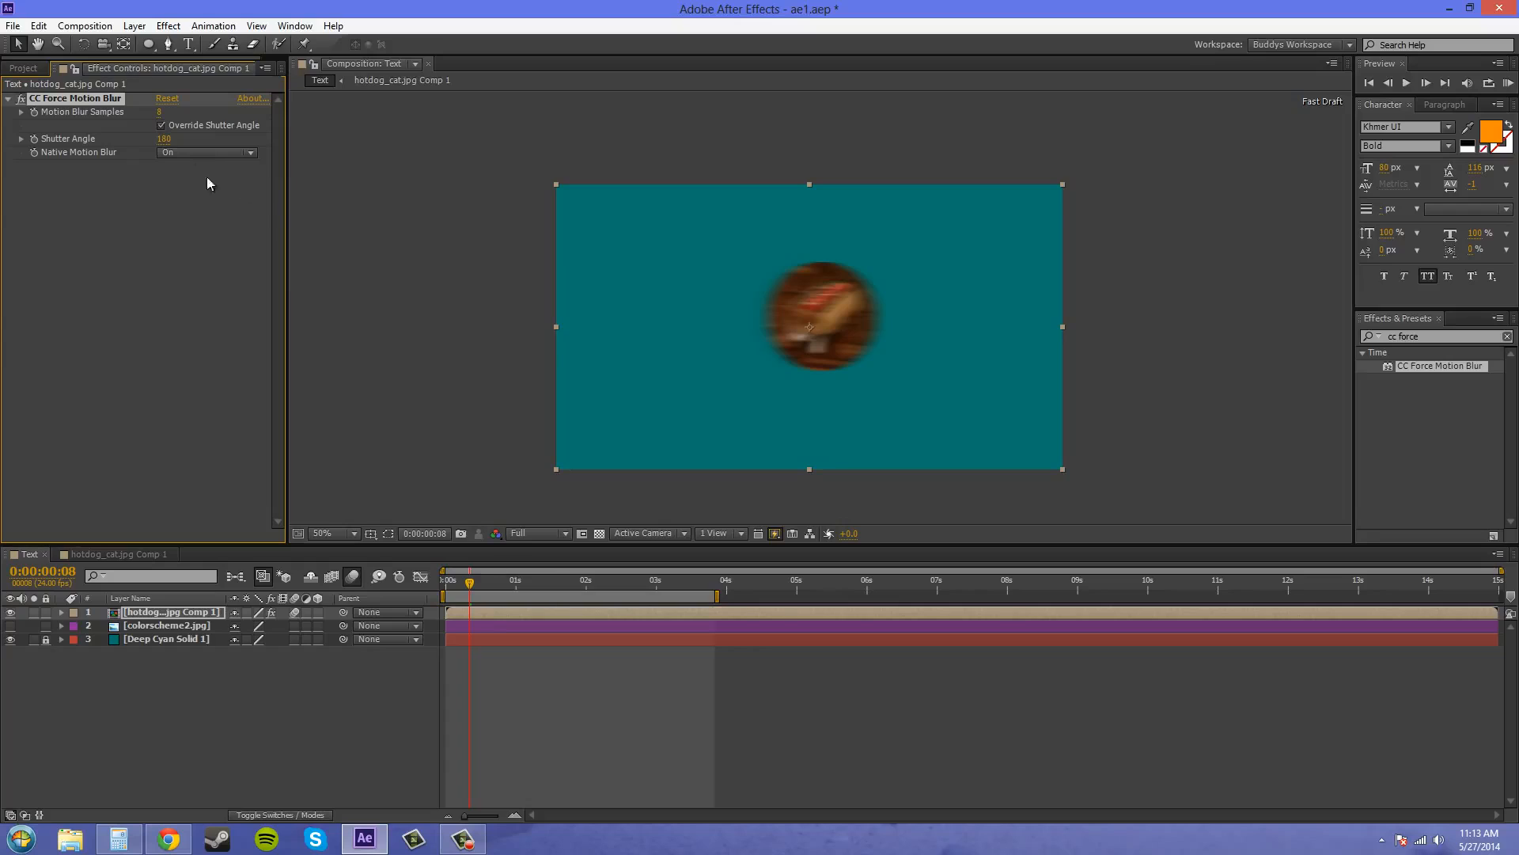
Step: Raise the precomp effect's Shutter Angle to 318 and preview the blurred cat at 0:00:00:07
left_click_drag(166, 142, 297, 147)
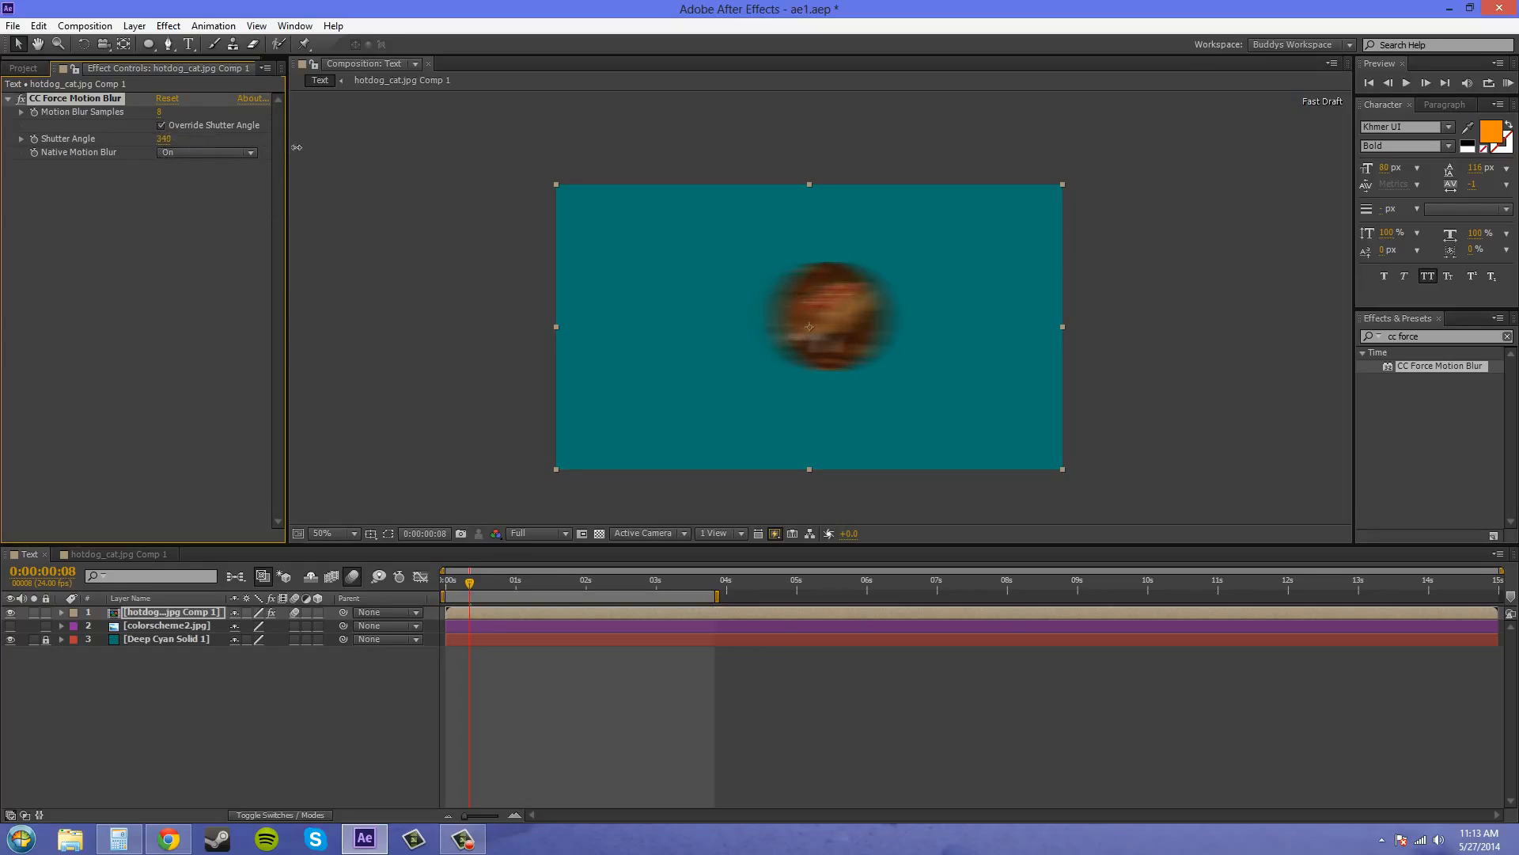
left_click(475, 581)
left_click_drag(463, 578, 466, 580)
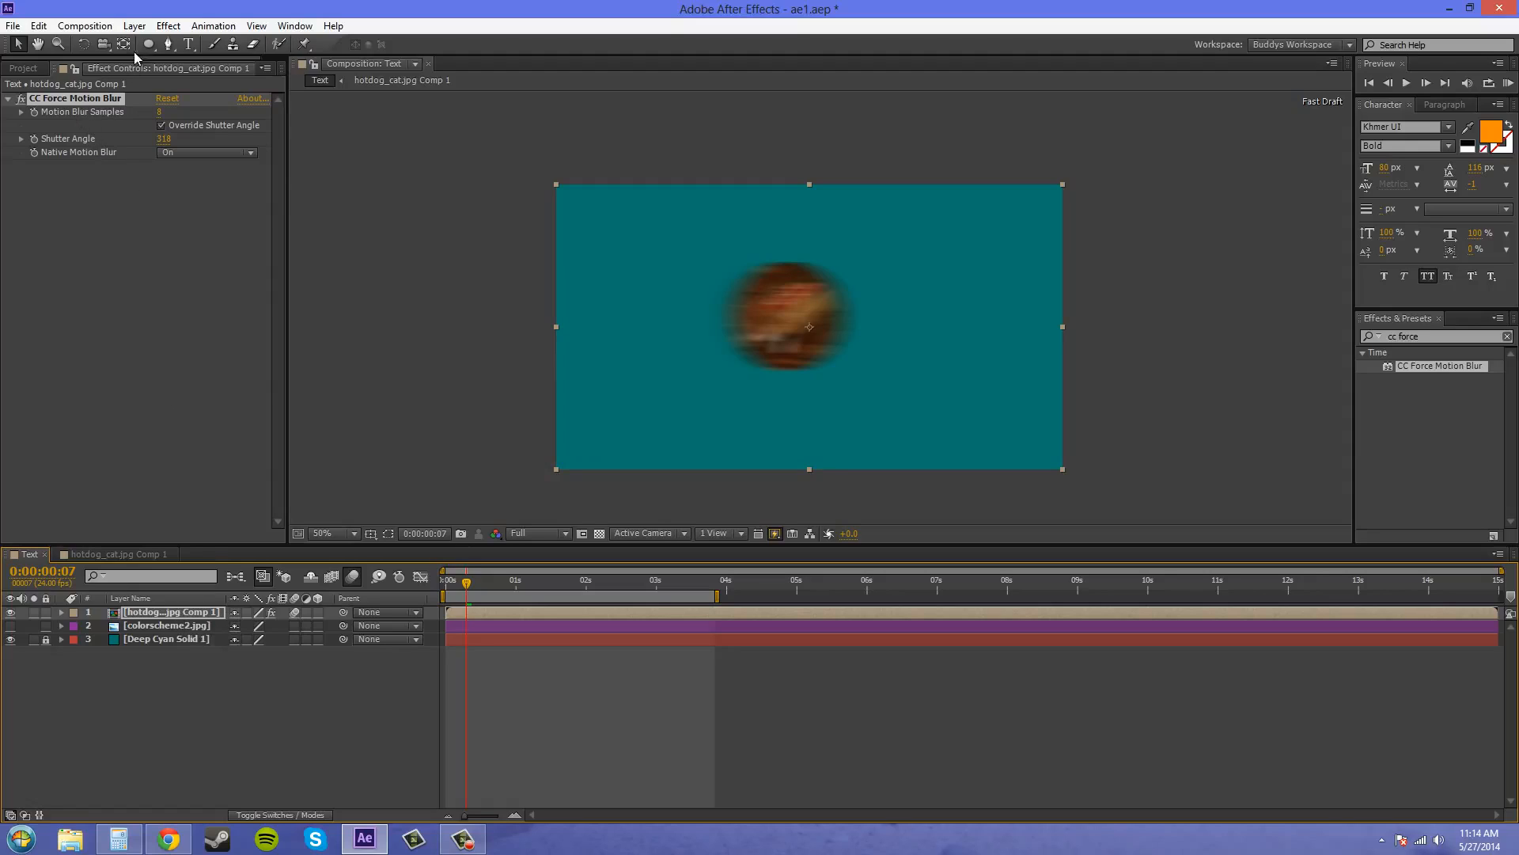
Step: Examine the Text composition's advanced motion blur settings, including shutter angle and samples per frame, without changing them
left_click(83, 26)
left_click(99, 67)
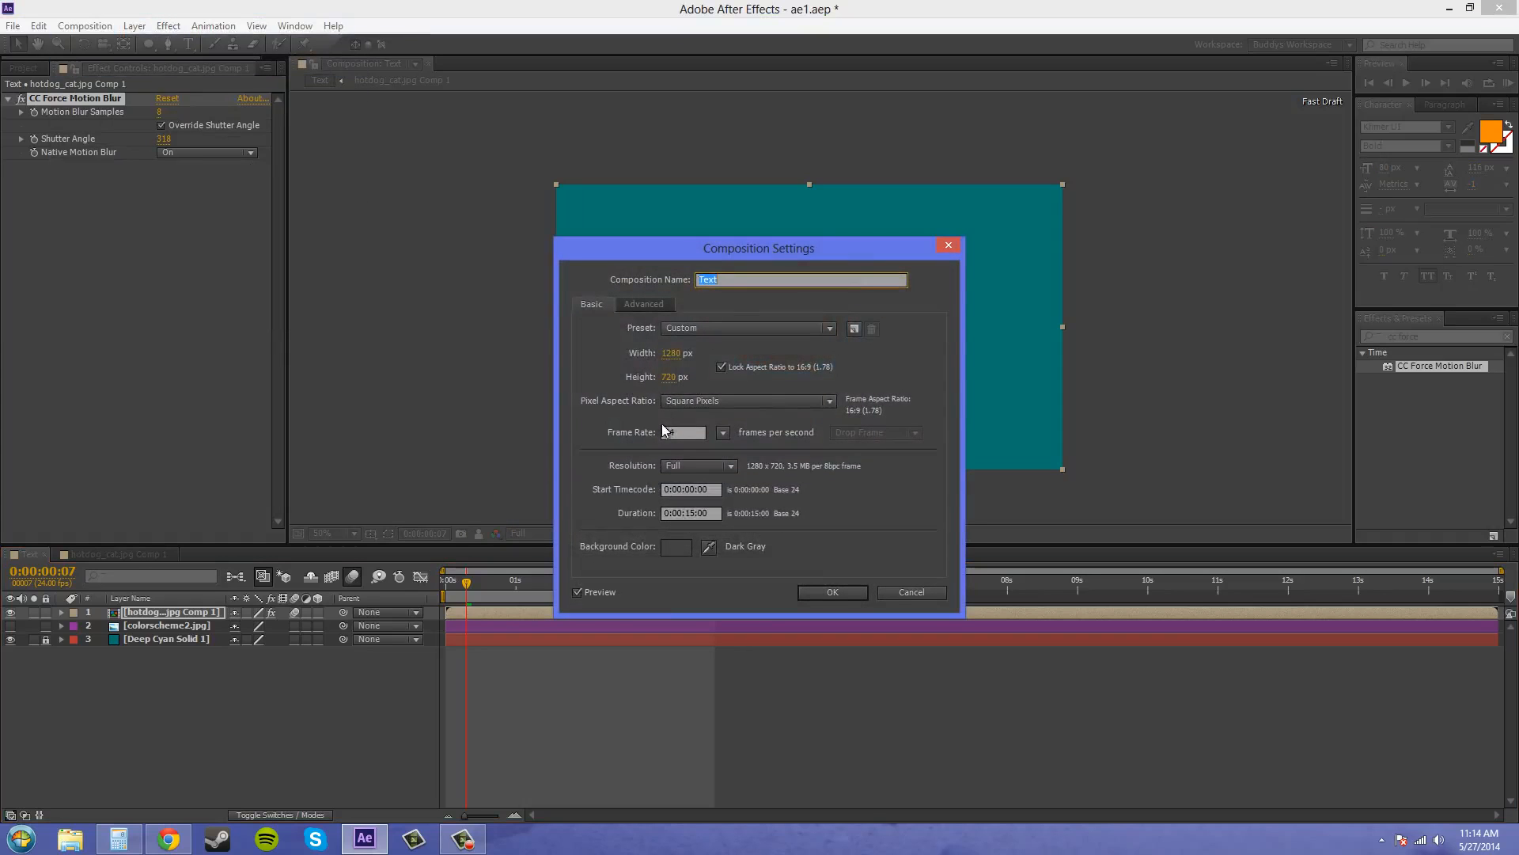
left_click(644, 304)
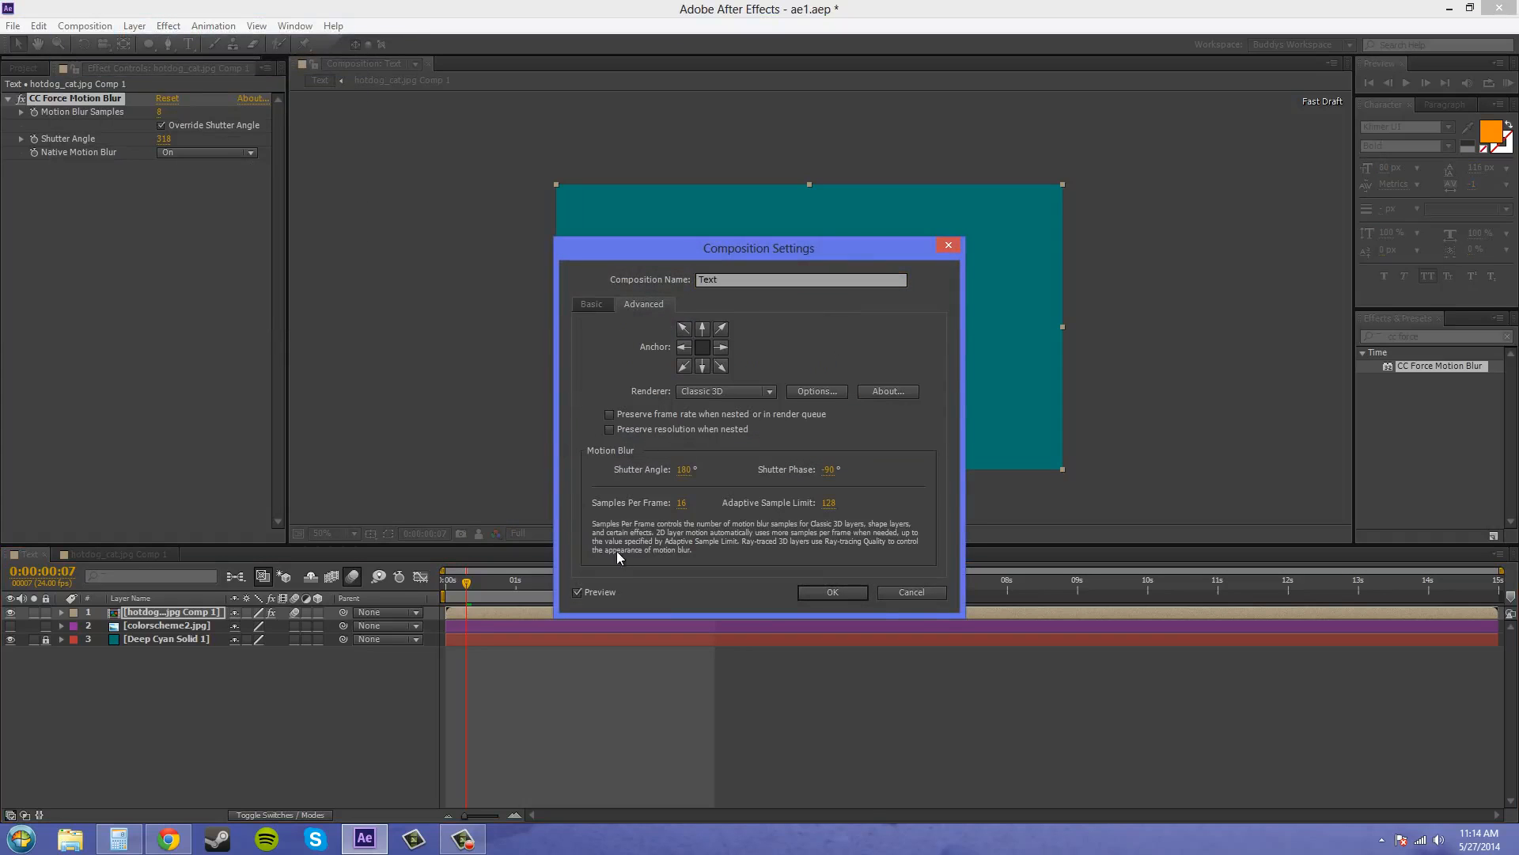
left_click(923, 599)
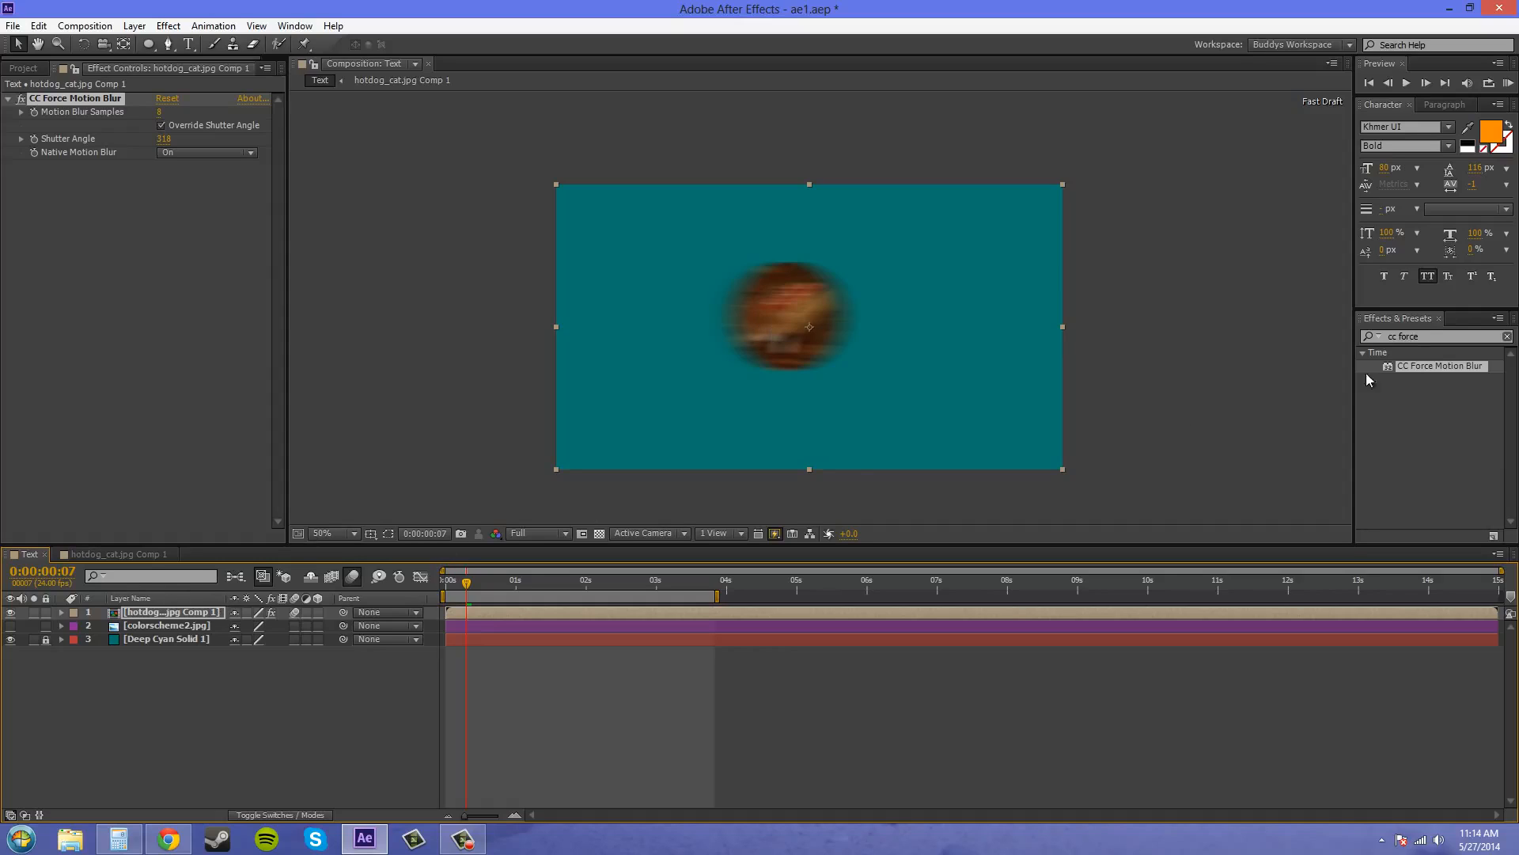
left_click(1449, 336)
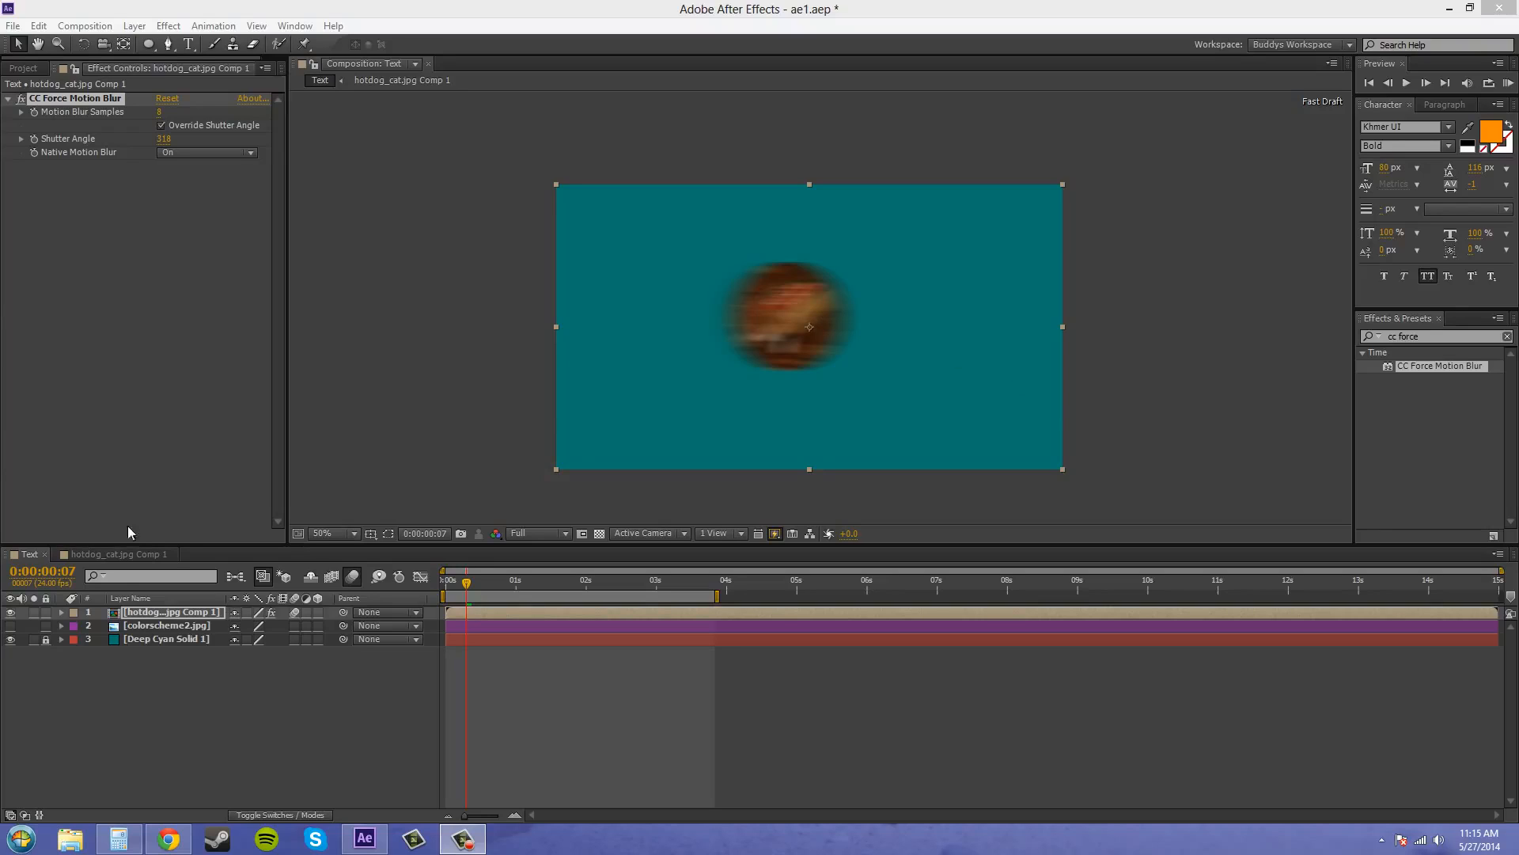
Step: Inside the cat precomp, switch off the hotdog_cat.jpg layer's motion blur and show its effect controls
left_click(117, 554)
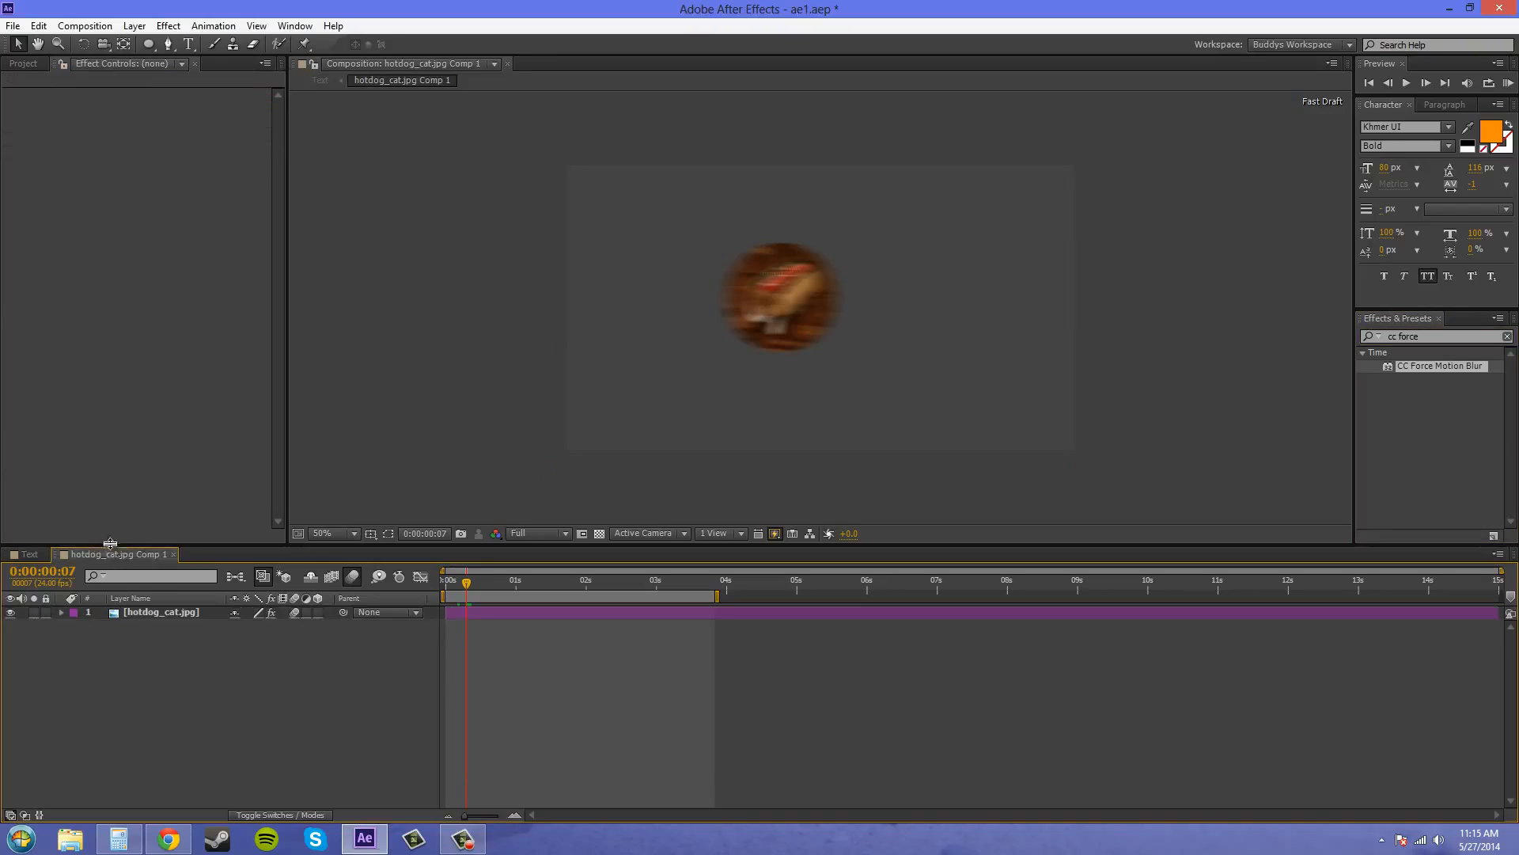
left_click(295, 612)
left_click(143, 614)
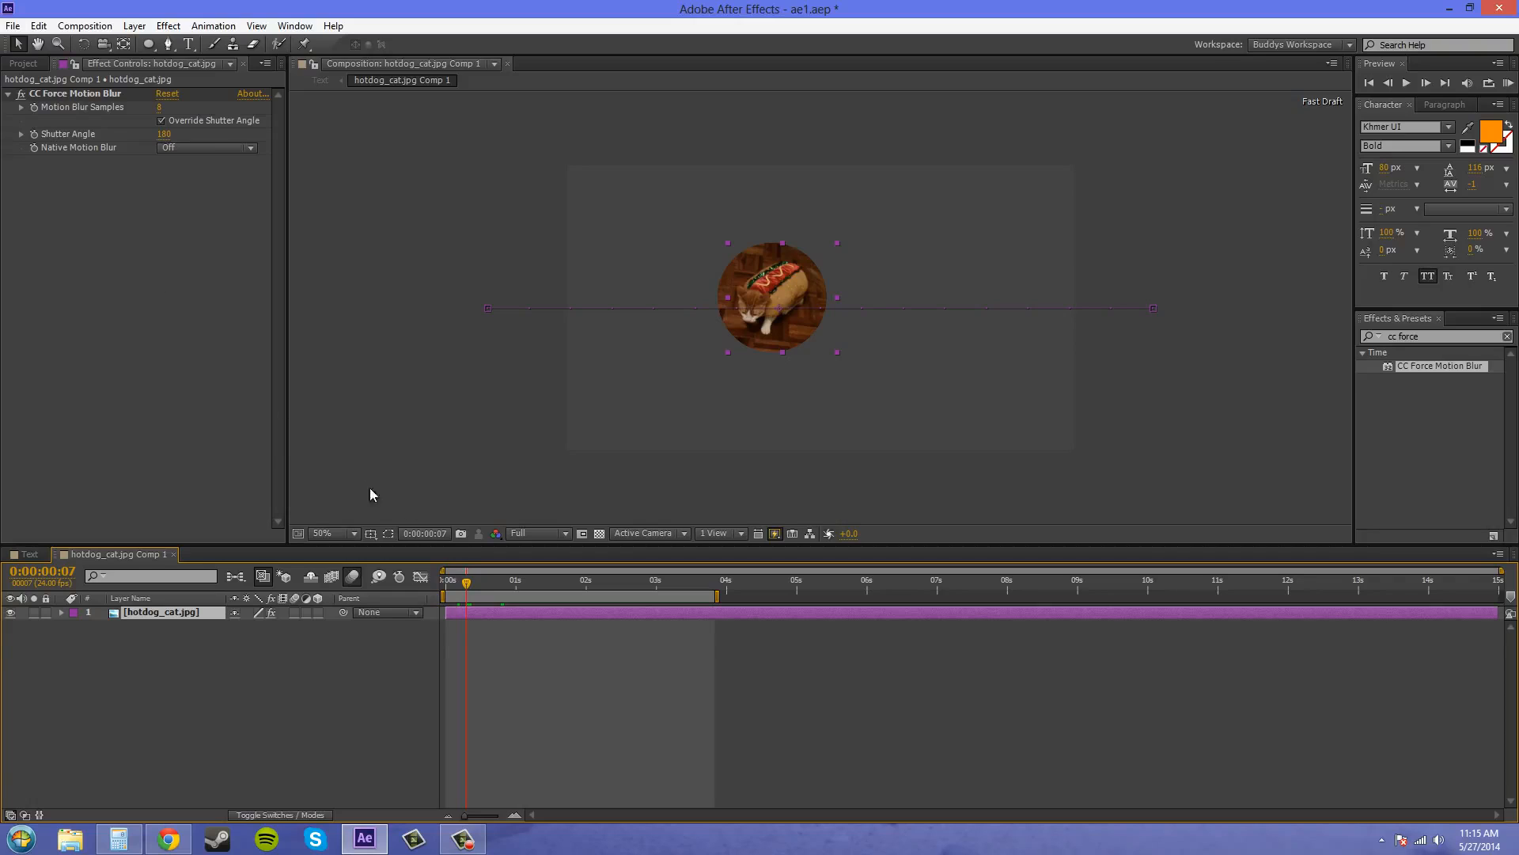
Step: Return to the Text composition, examine the blurred cat at 0:00:00:08, and deselect the layer
left_click(29, 554)
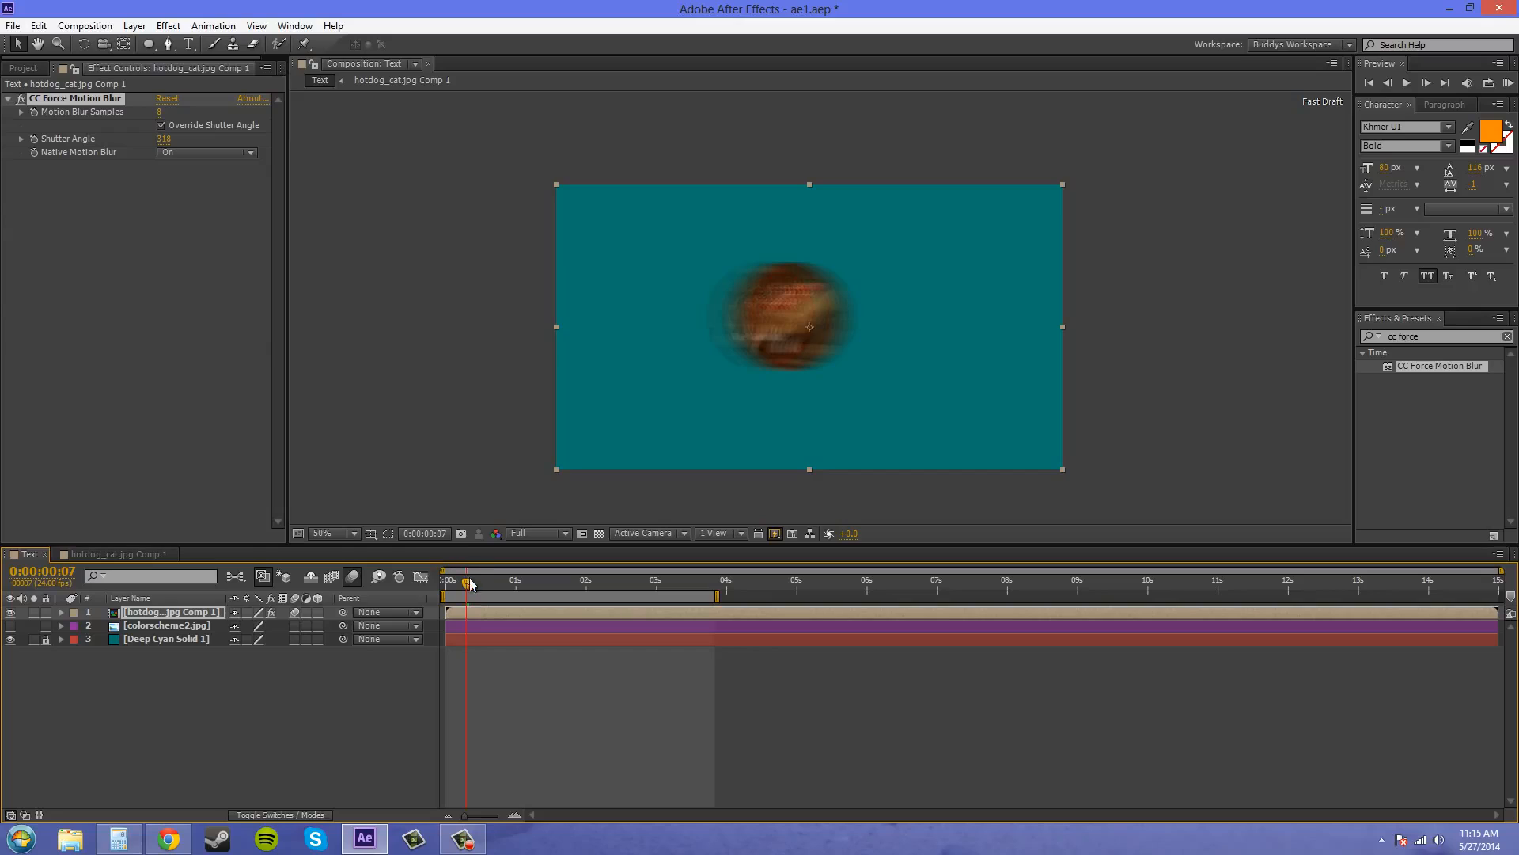
mouse_move(470, 584)
left_mouse_down()
mouse_move(499, 586)
mouse_move(440, 612)
mouse_move(467, 603)
left_mouse_up()
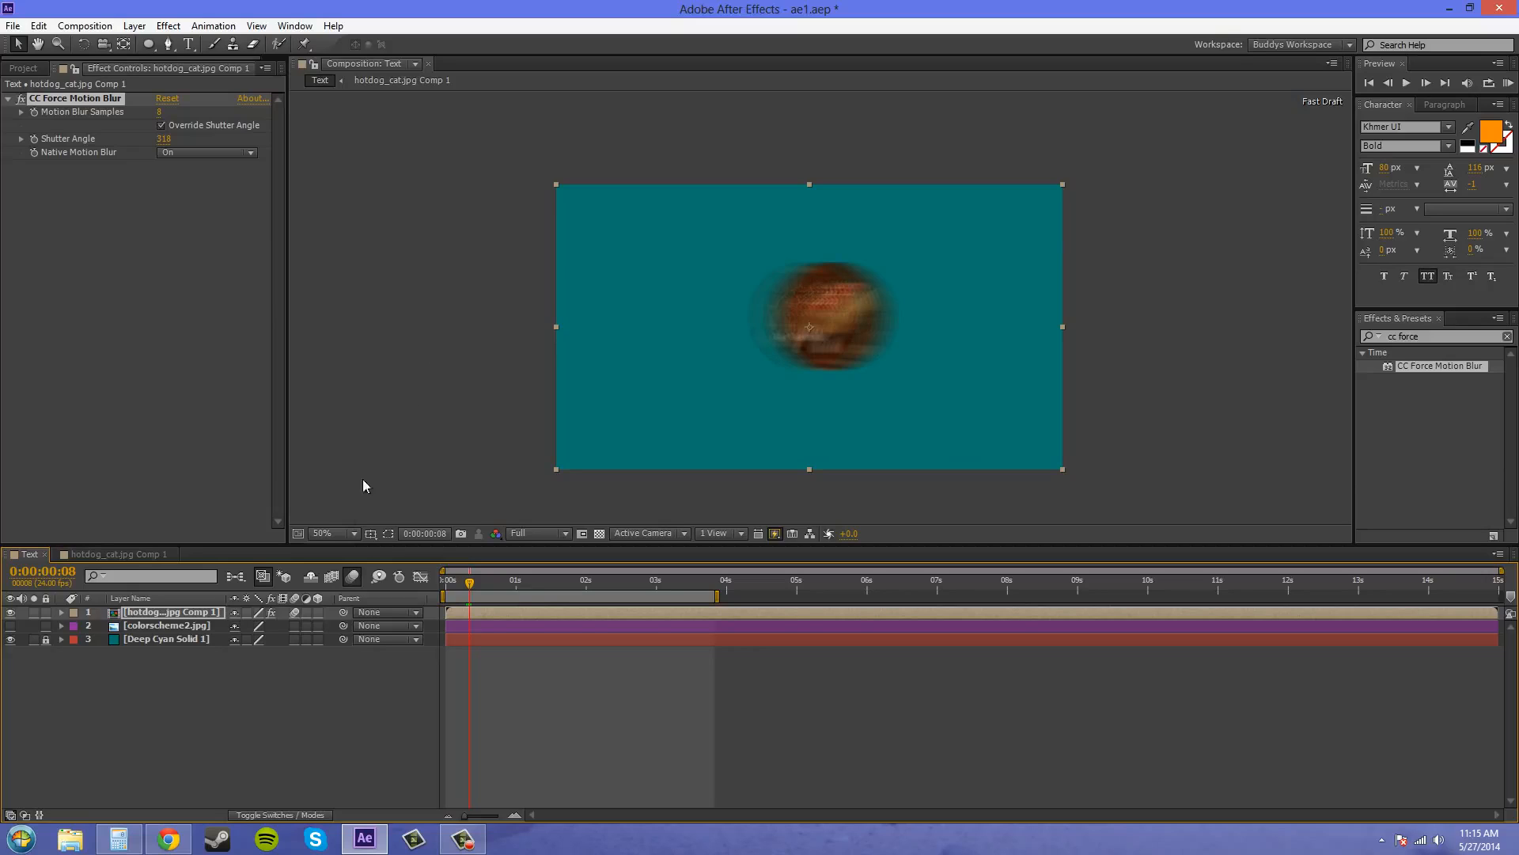
left_click(252, 717)
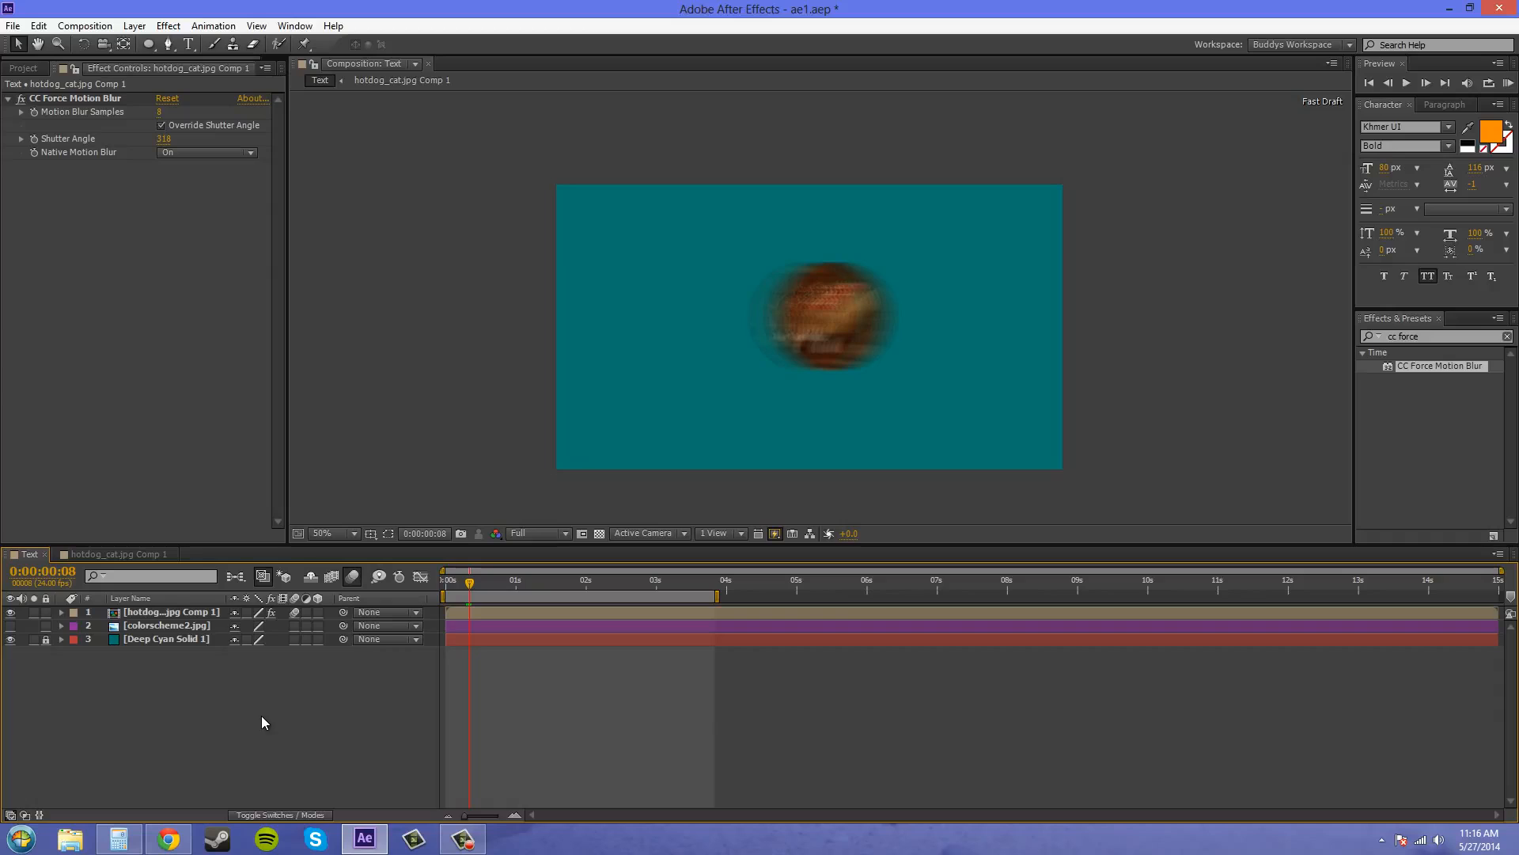